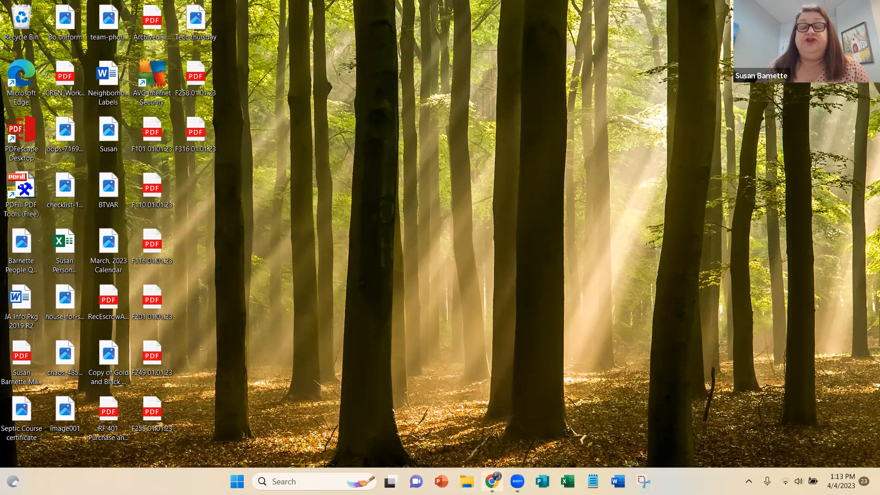
Switch to Chrome and start a transaction named "Property Address-Clients Name" using the 2-Residential (House) Sale Package template.
click(491, 481)
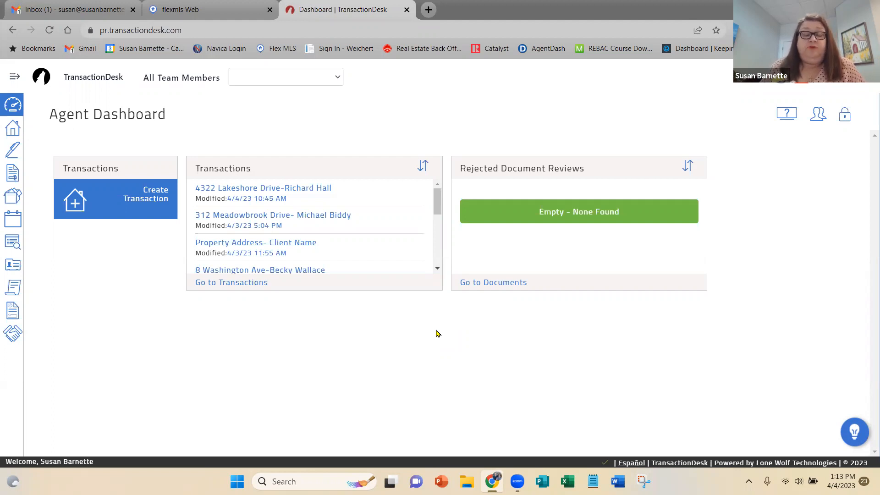
click(153, 195)
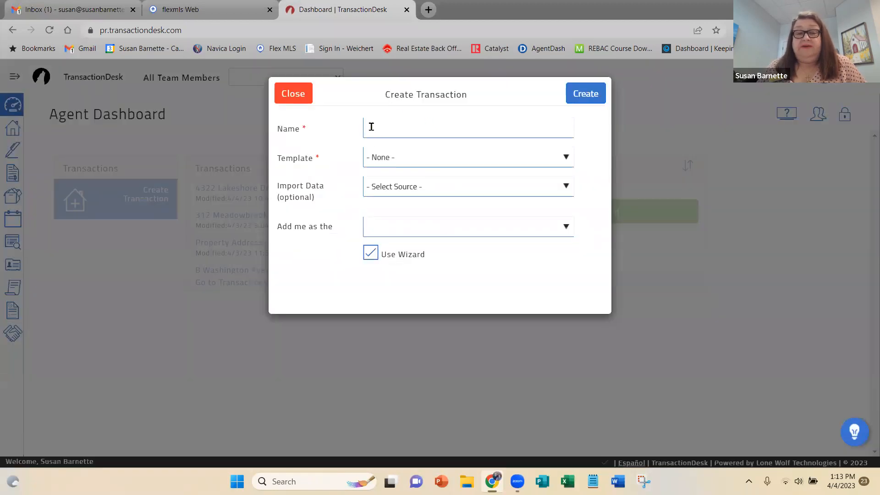
click(371, 127)
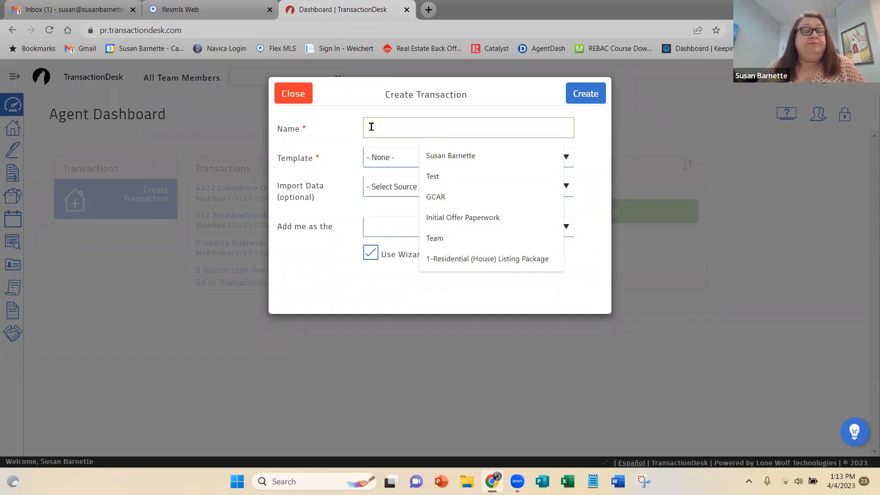
text(Prop)
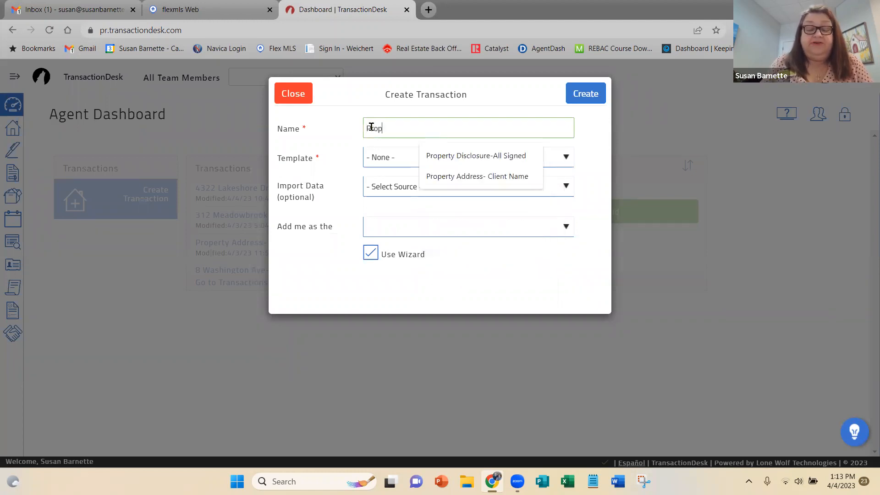
text(erty Address)
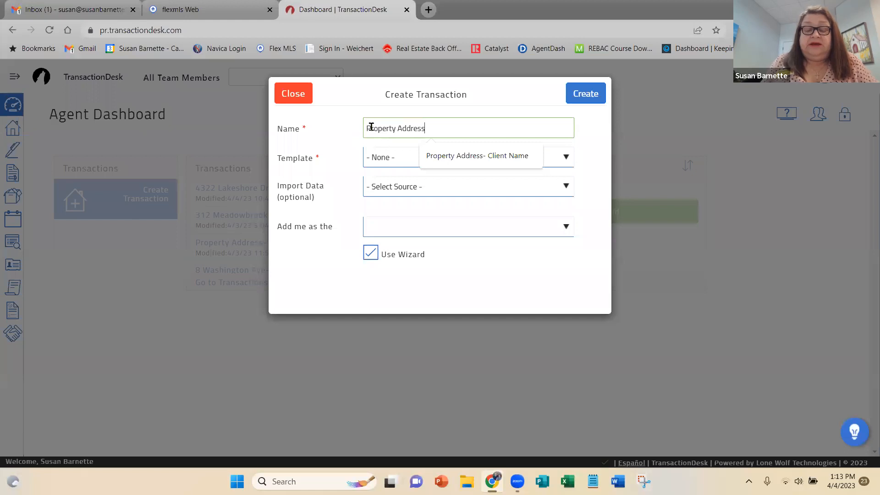
text(-Clients Name)
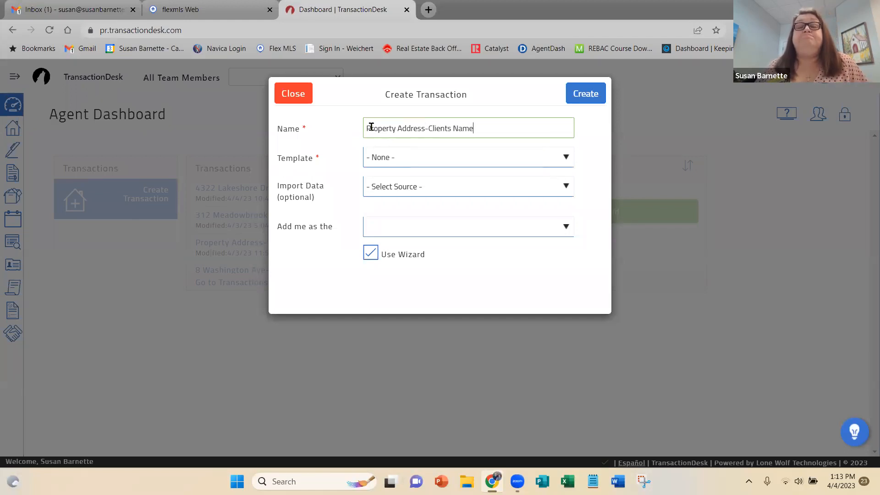
click(449, 160)
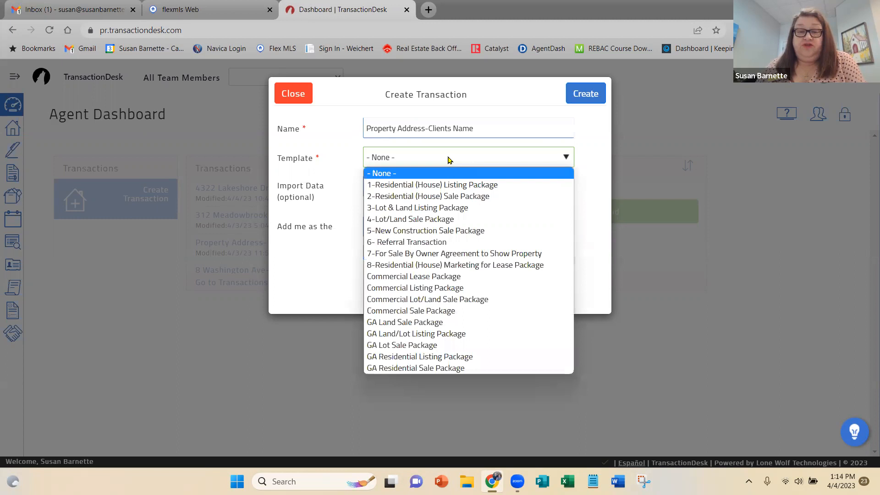
click(483, 200)
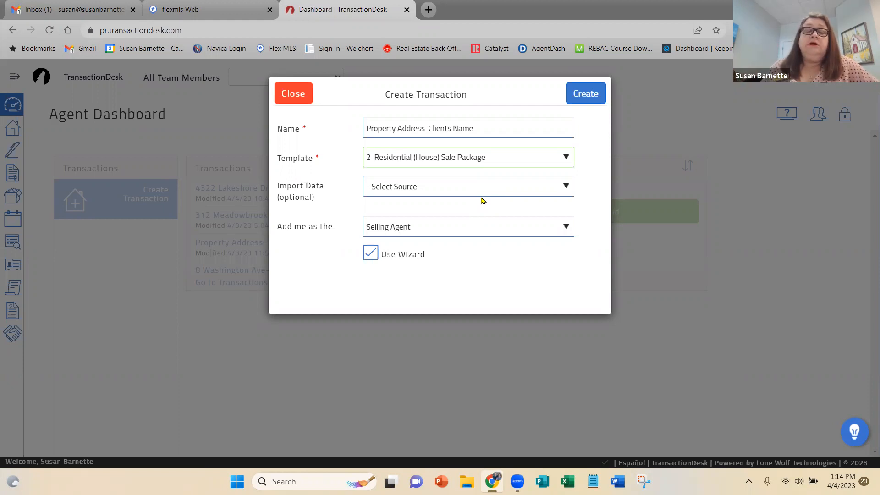
Open the Weichert site in a new browser tab and go to SEM Tools through the Company Cloud.
click(428, 10)
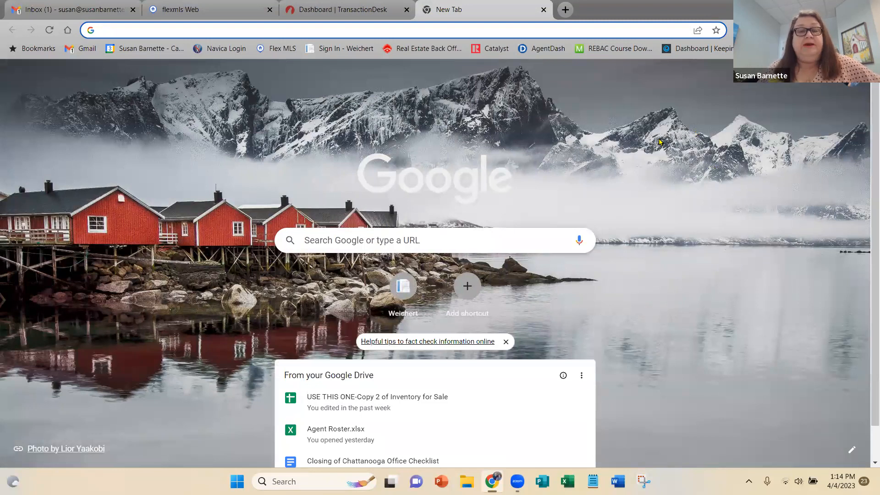
click(342, 50)
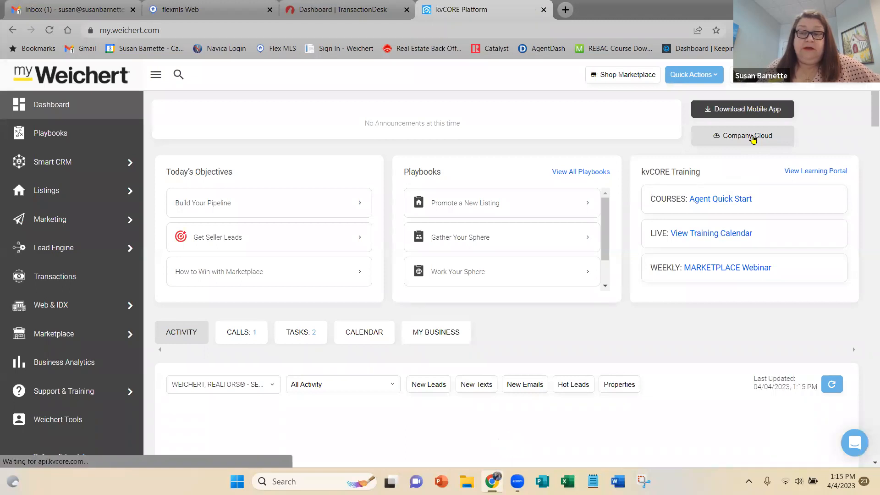
click(753, 137)
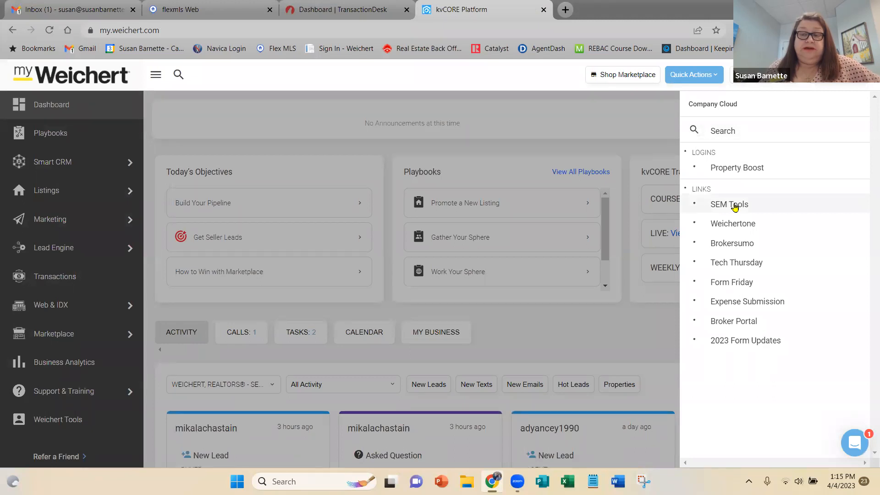
click(735, 204)
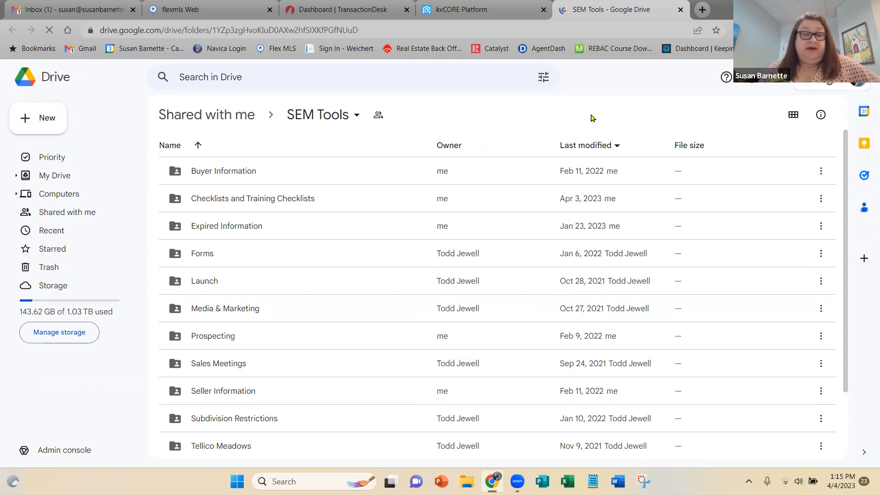
Open the Checklists and Training Checklists folder, view Training - GA Closing Paperless Checklist.pdf, then close the preview and deselect the file.
double_click(237, 200)
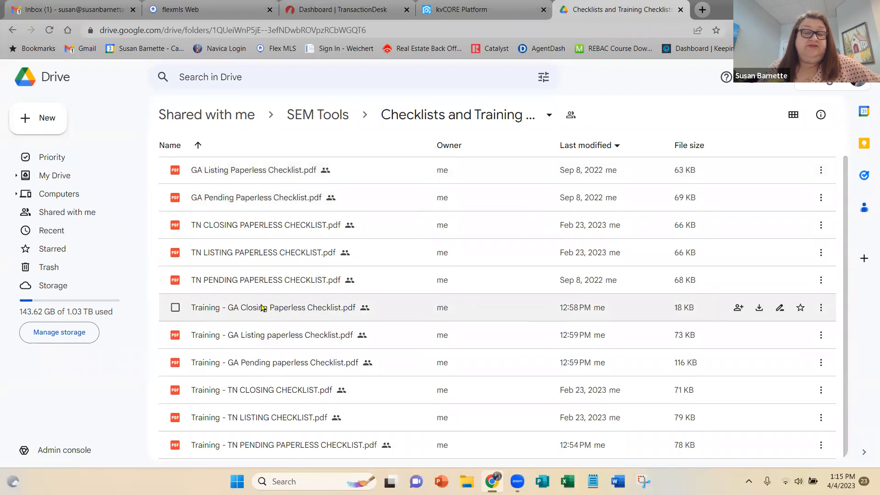
double_click(263, 308)
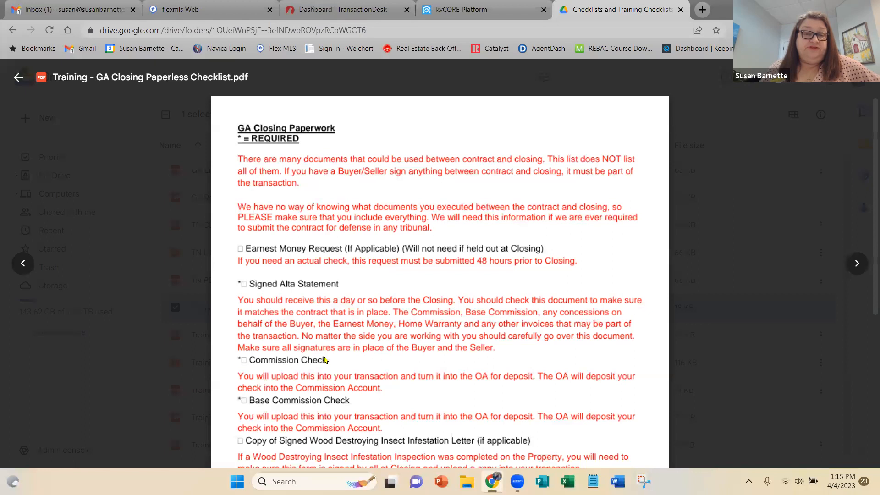
click(17, 77)
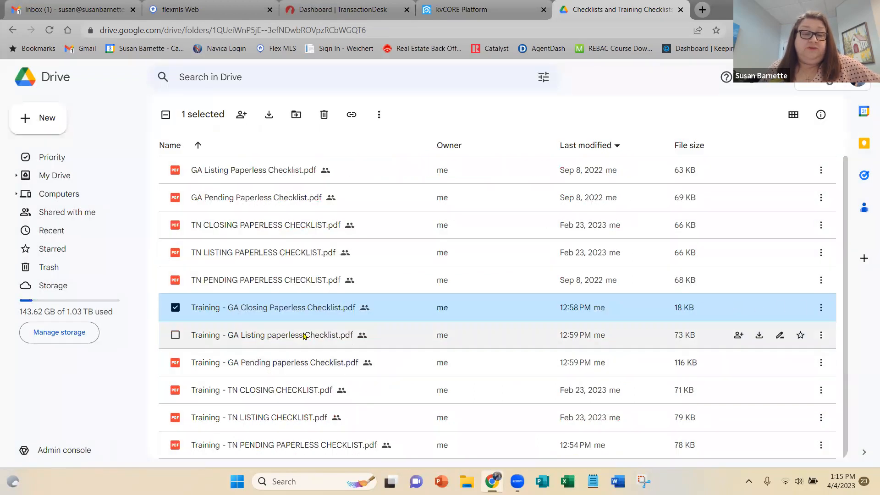
click(175, 306)
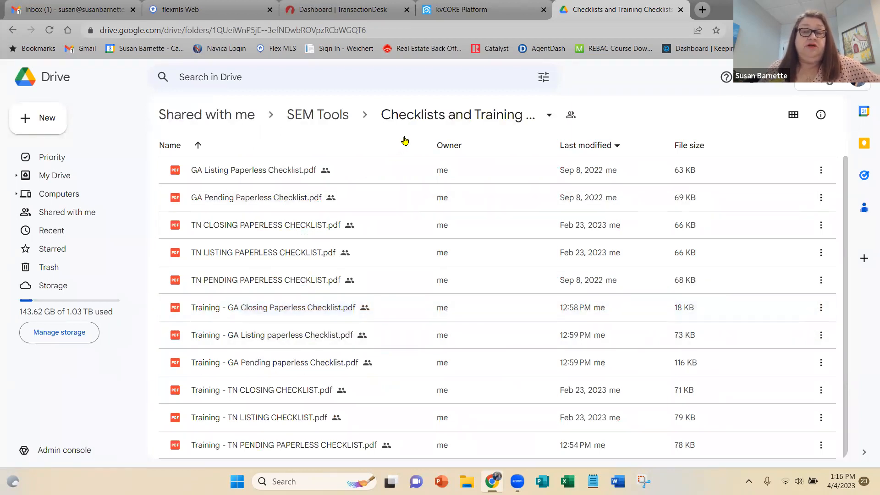
Return to the SEM Tools folder and open its Transaction Desk folder to view the directions and process files.
click(323, 115)
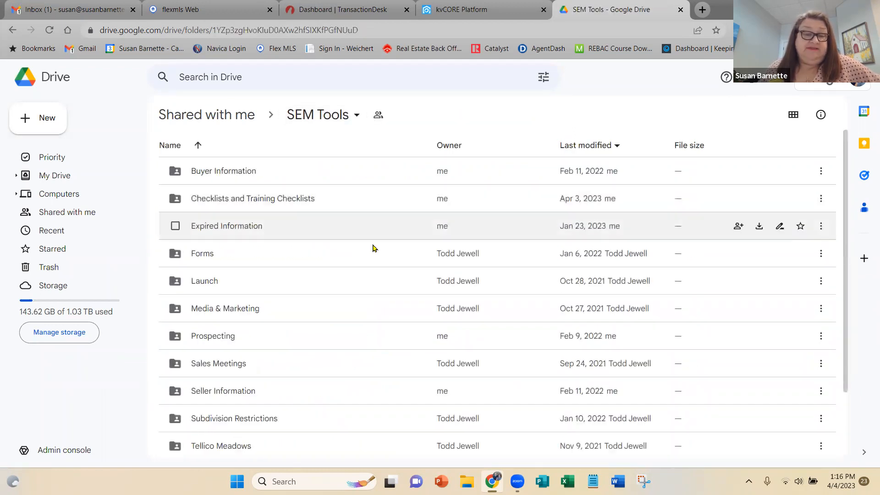
scroll(373, 248, down, 3)
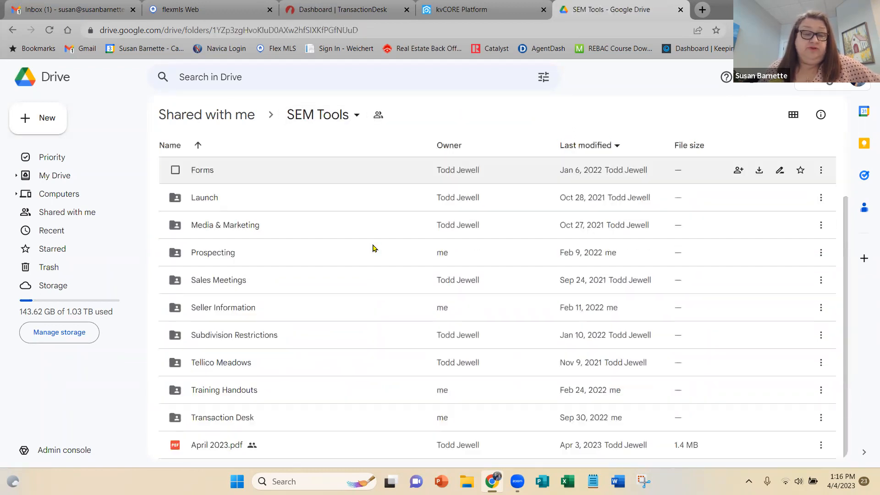
double_click(219, 421)
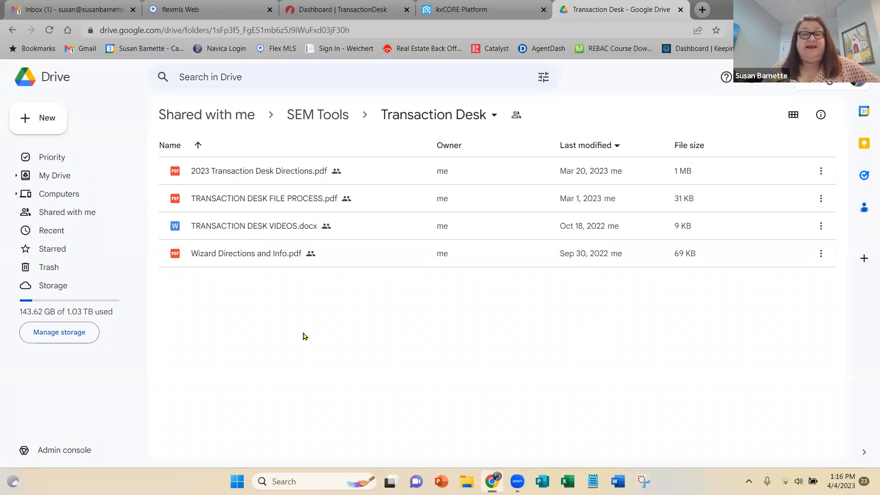
View the Forms folder within SEM Tools, then return to SEM Tools and look over its folder list.
click(336, 115)
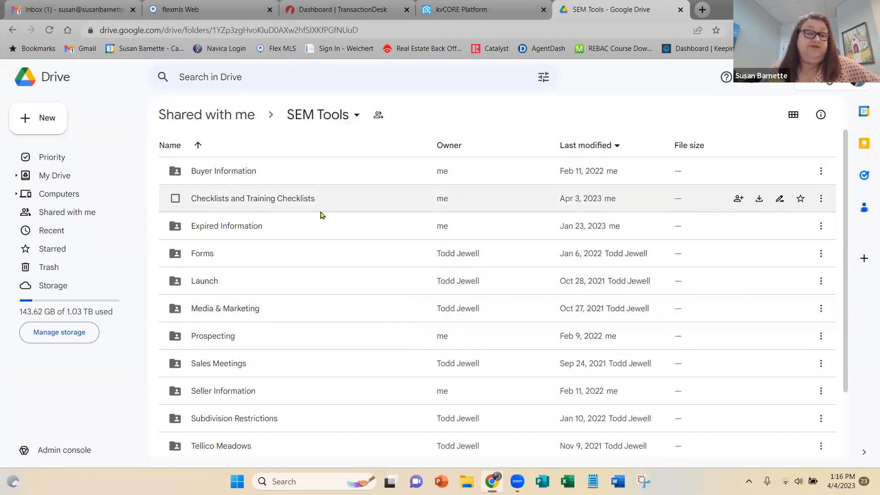
double_click(300, 260)
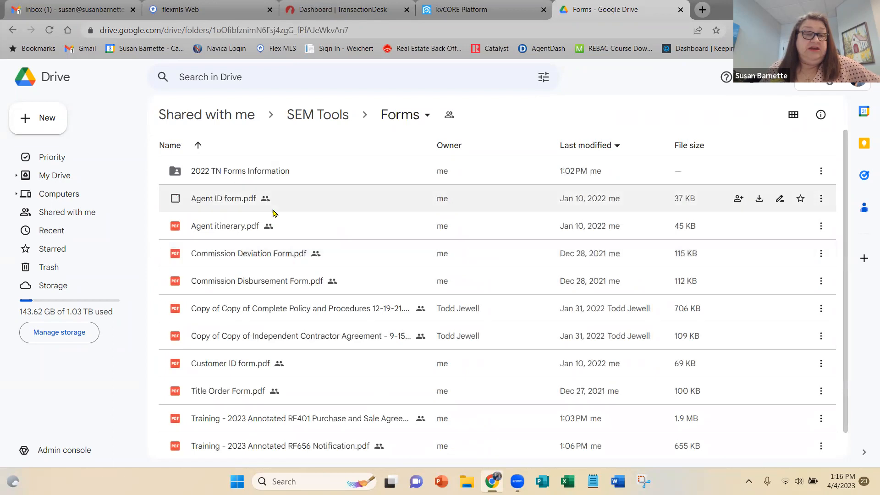
click(326, 120)
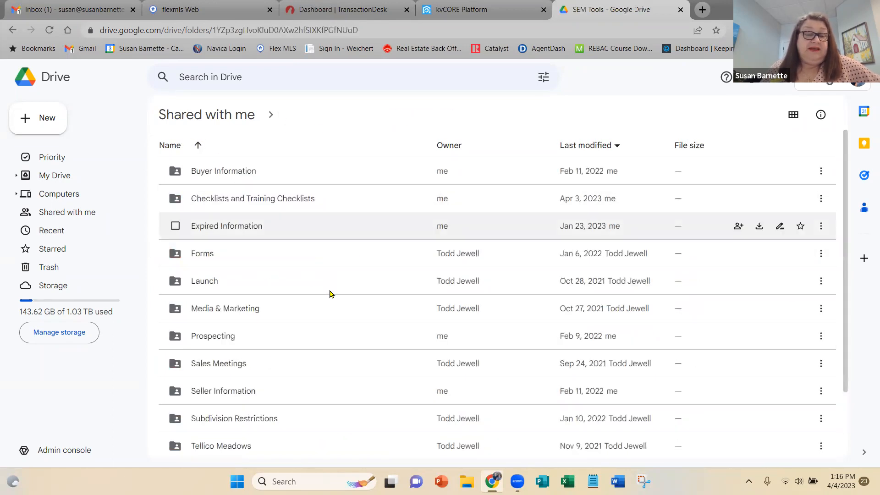
scroll(330, 293, down, 2)
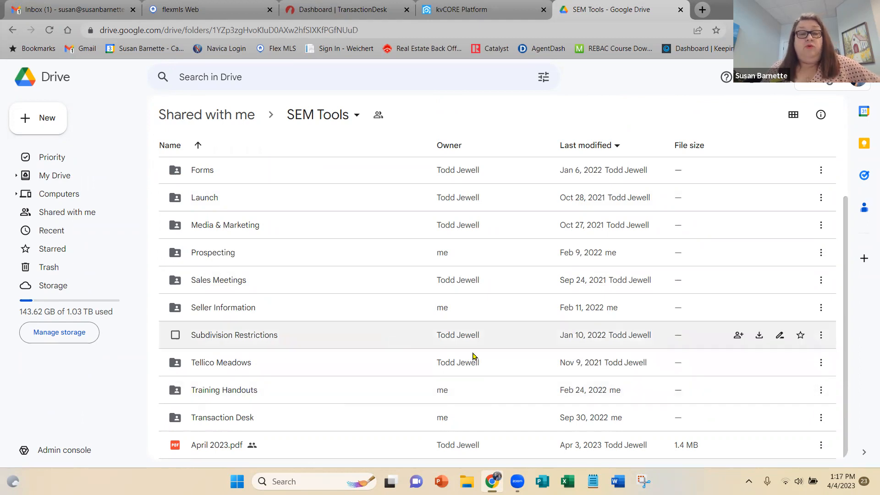
scroll(328, 298, up, 2)
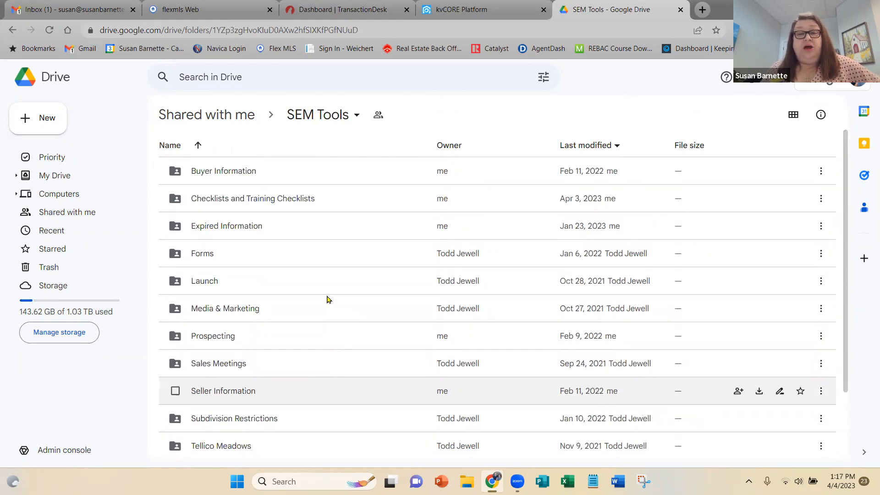
Review the Company Cloud links on the Weichert dashboard, then close the kvCORE and SEM Tools browser tabs.
click(451, 10)
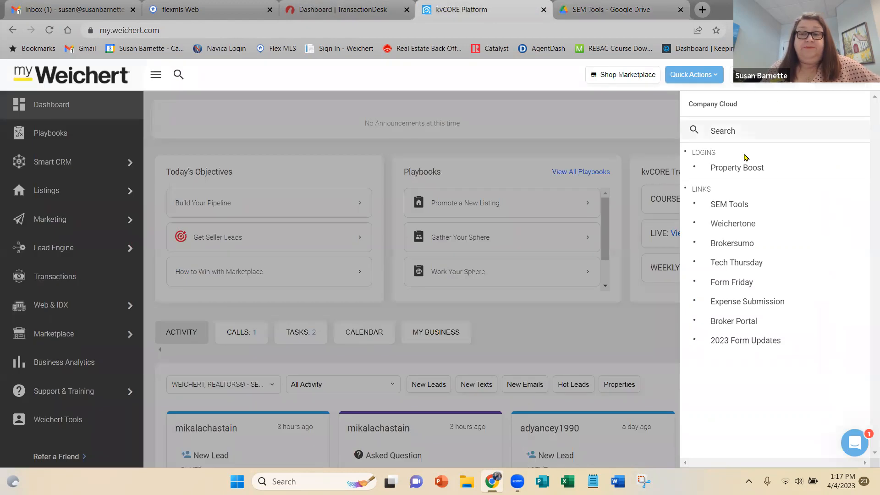
click(613, 119)
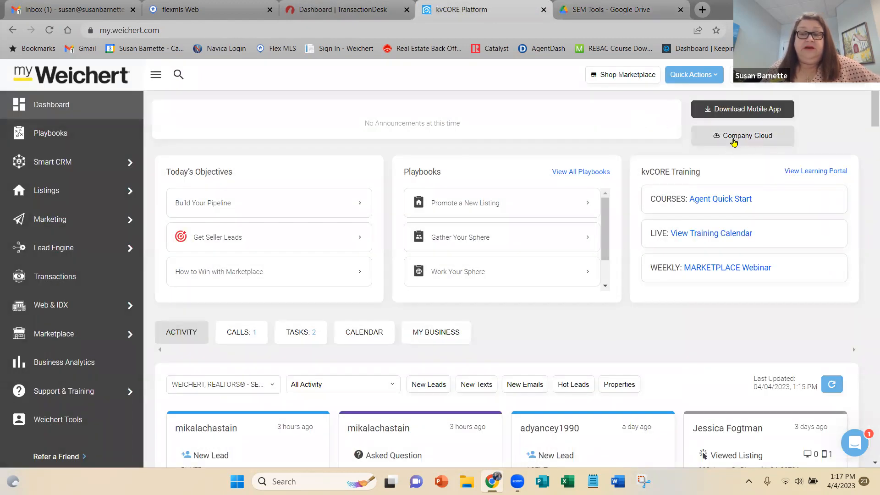
click(755, 136)
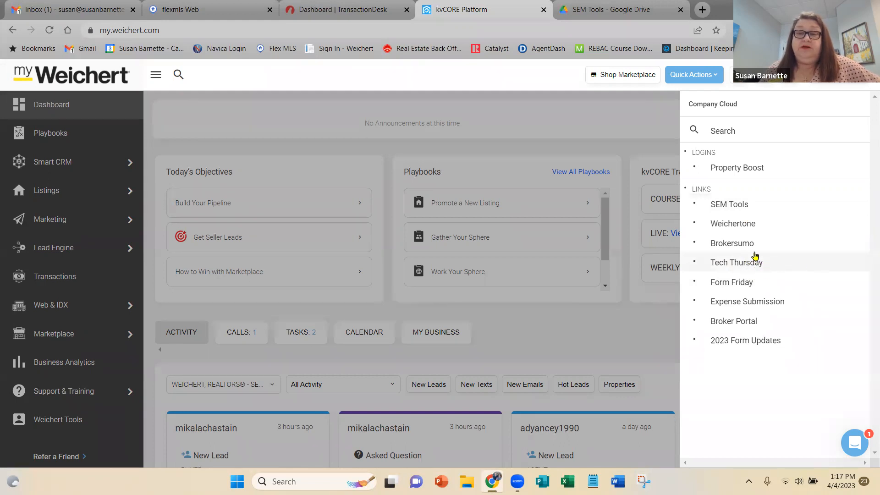
click(516, 71)
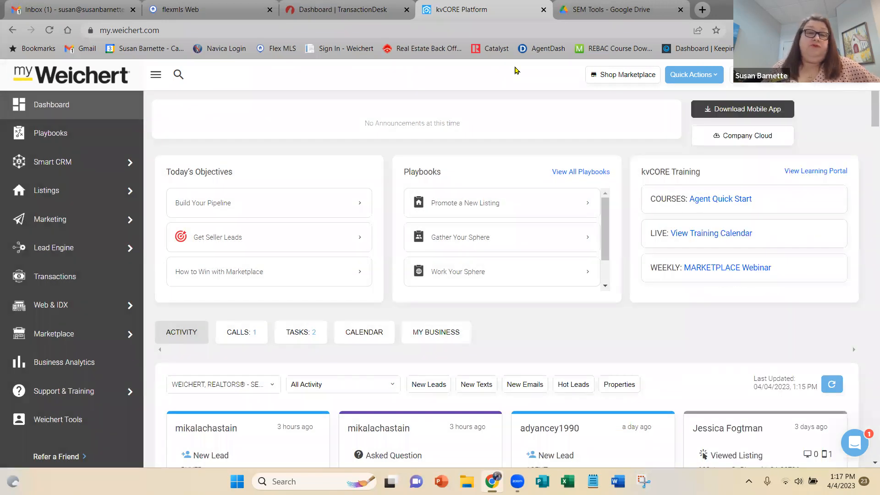
click(543, 10)
click(543, 10)
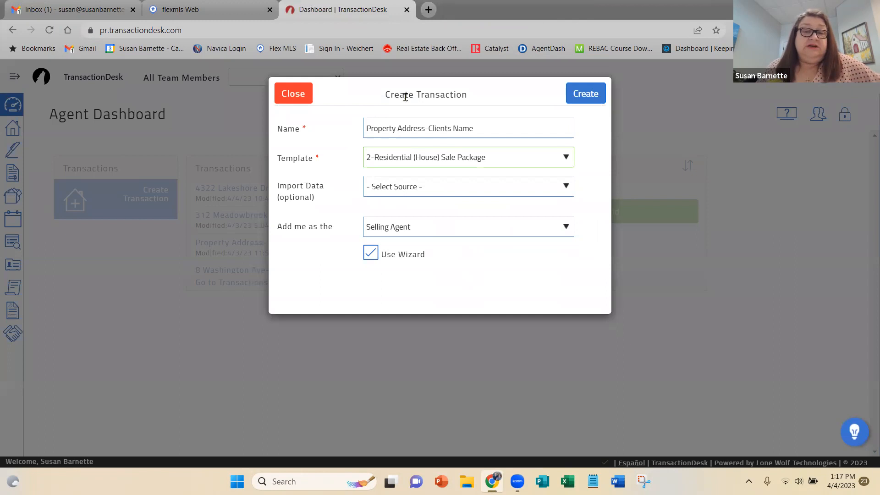
Discard the open transaction form and fill in a new one named "Property Address-Clients Name" with the 2-Residential (House) Sale Package template.
click(291, 96)
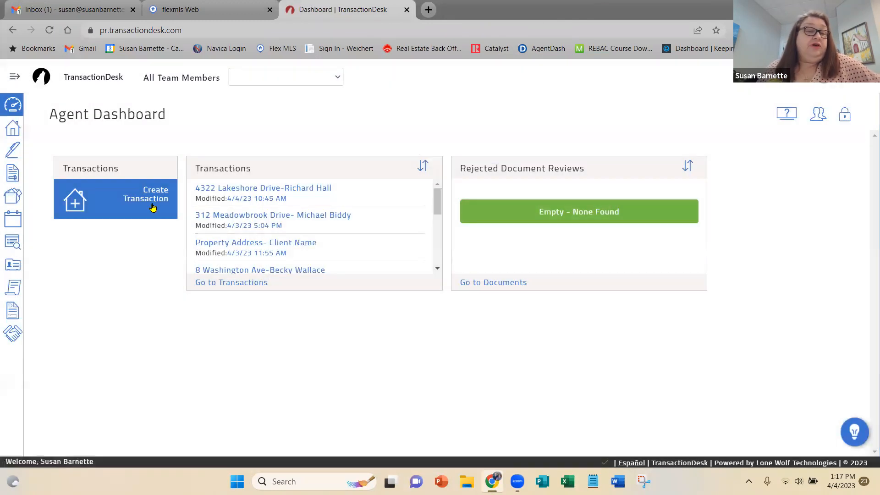
click(152, 199)
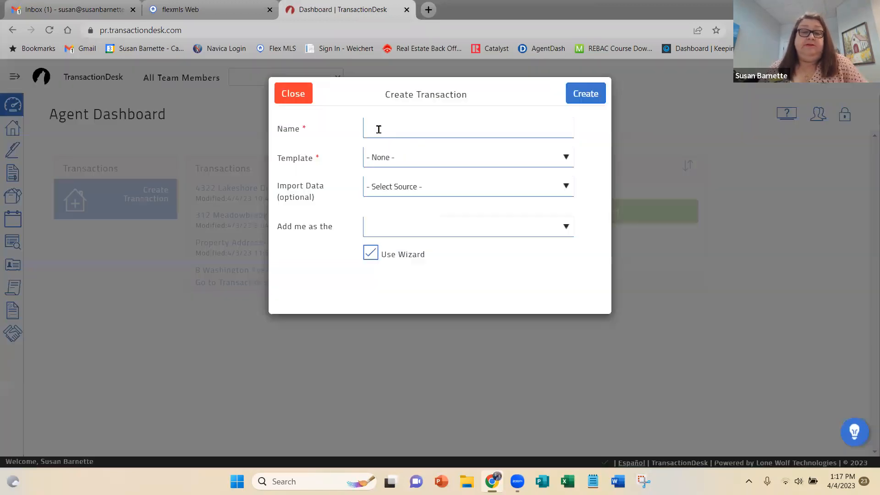
click(378, 124)
text(Pro)
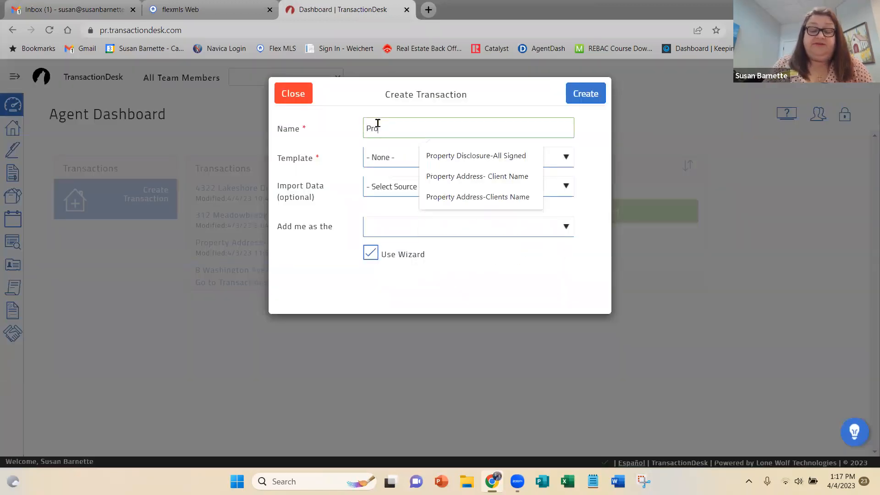
text(perty Address-Clients Name)
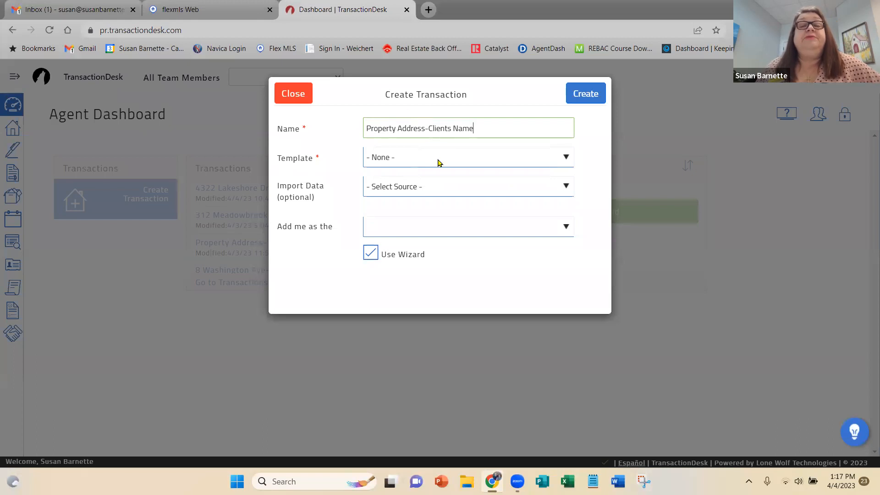
click(439, 162)
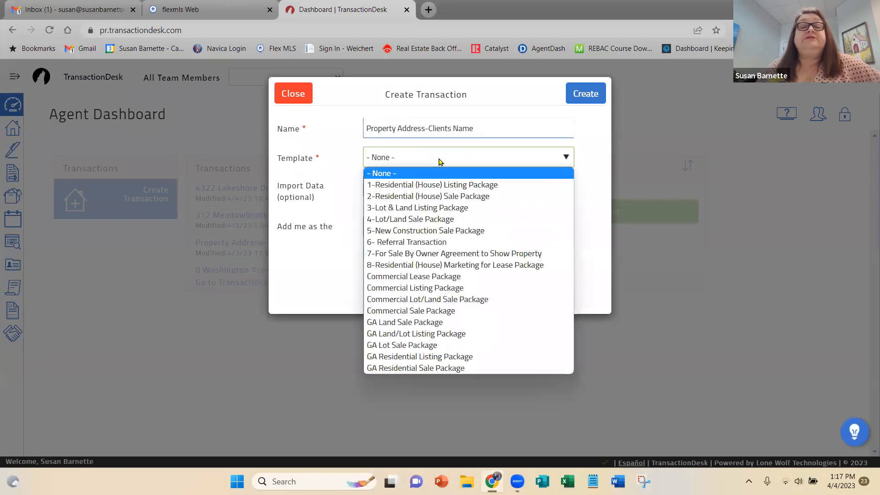
click(455, 197)
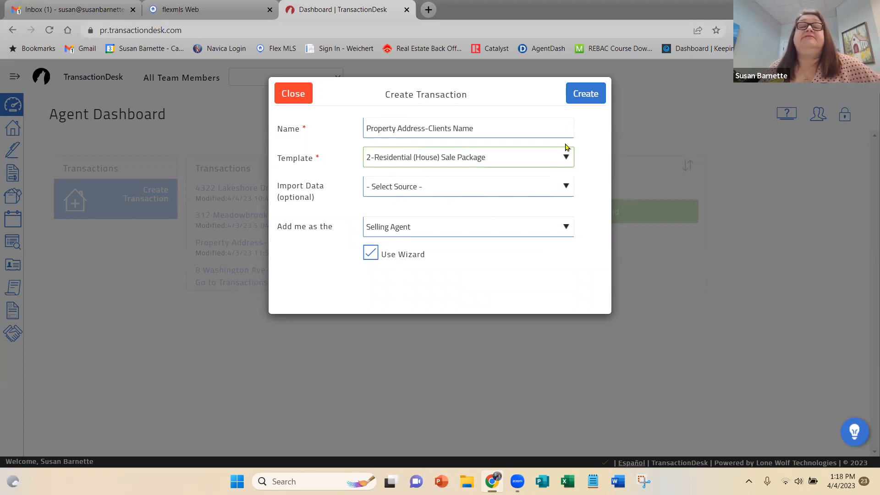
Create the transaction and look over the address, property, listing and purchase fields in the wizard's Details step.
click(586, 94)
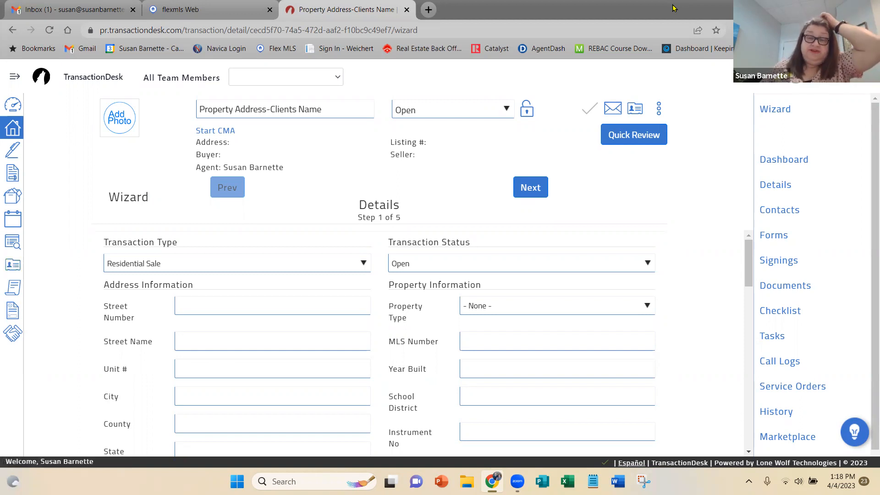
scroll(708, 262, down, 6)
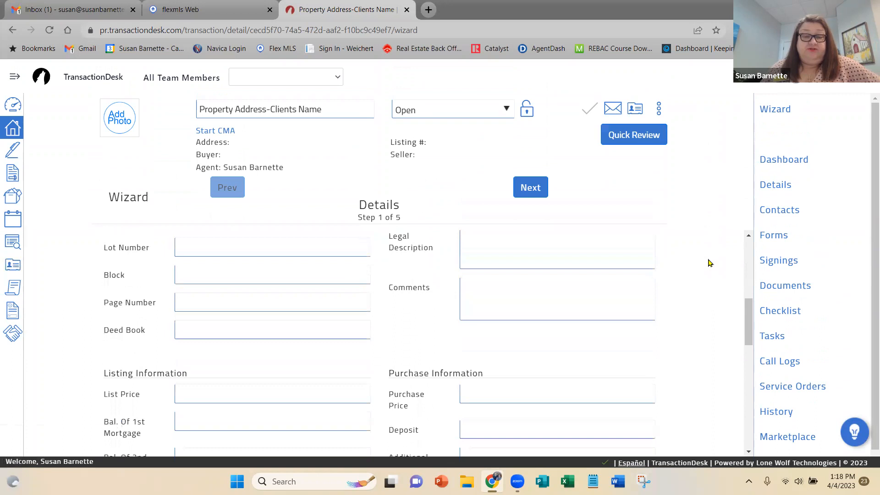
scroll(708, 262, down, 6)
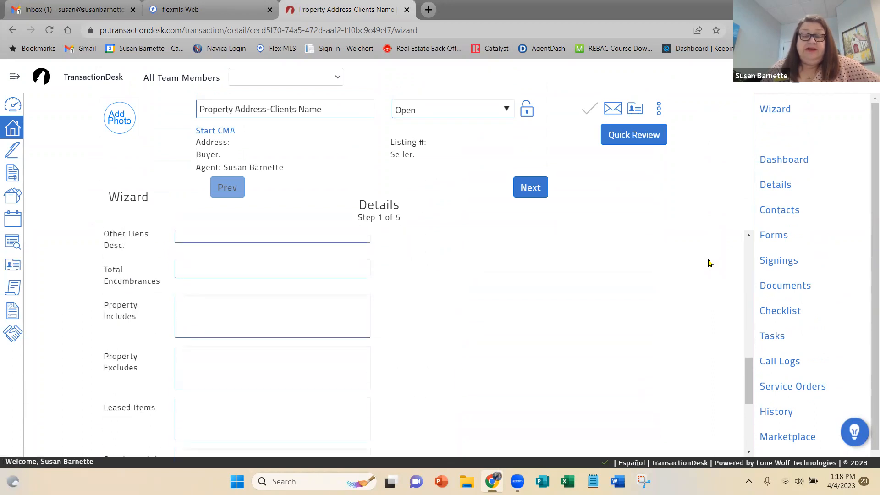
scroll(708, 262, up, 4)
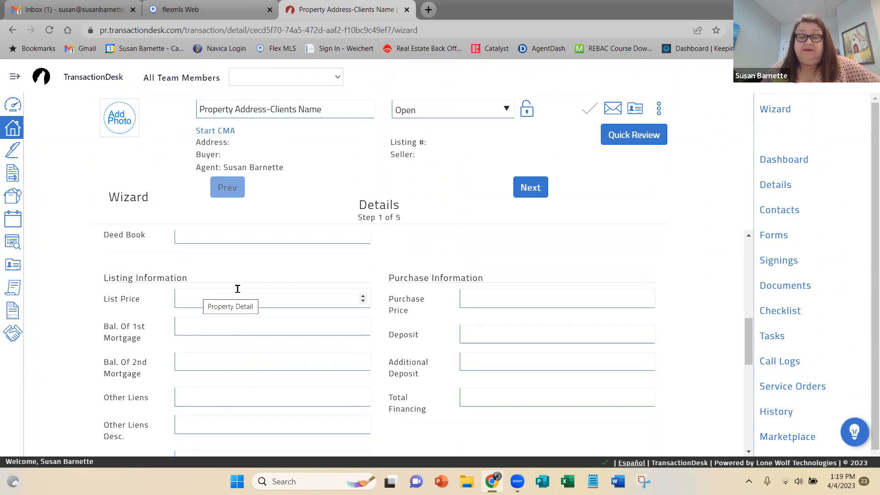
scroll(637, 270, up, 5)
scroll(659, 277, up, 2)
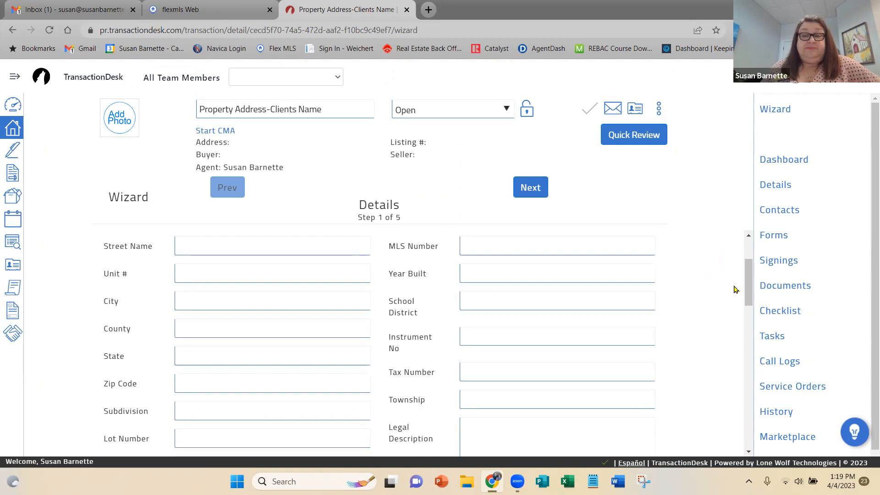
drag(747, 284, 747, 268)
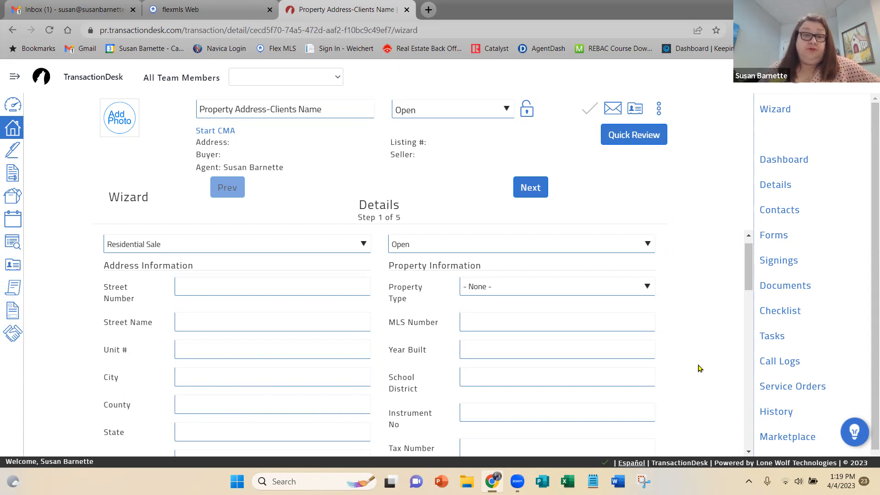
scroll(699, 367, down, 6)
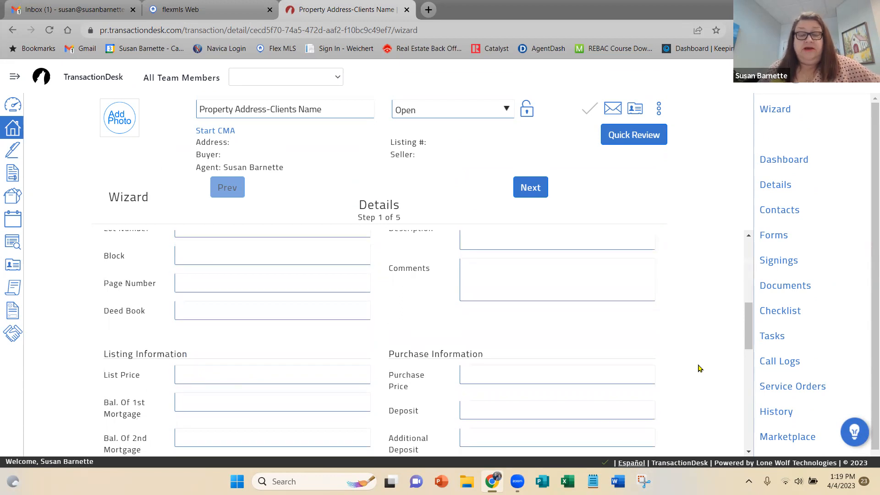
scroll(695, 354, down, 1)
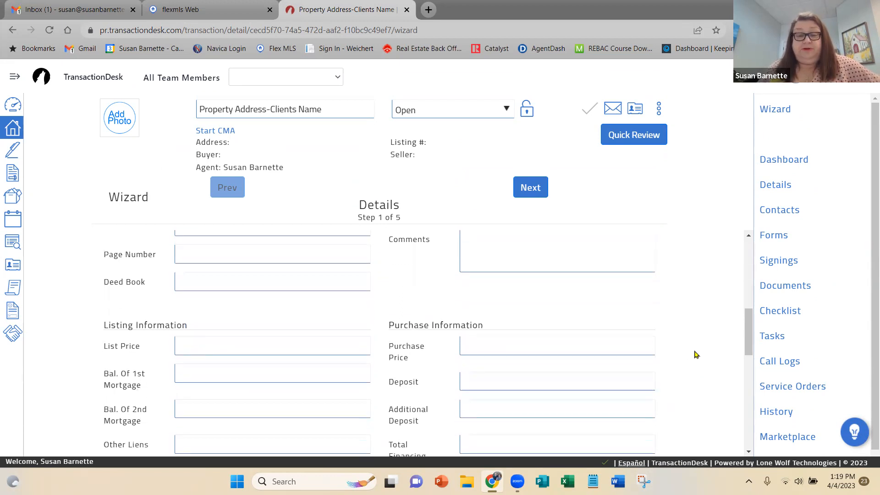
scroll(695, 354, down, 2)
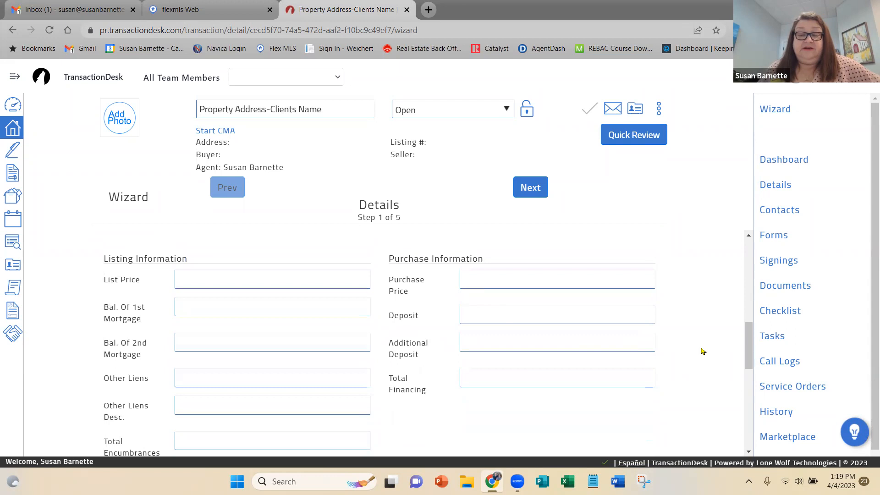
scroll(699, 351, down, 6)
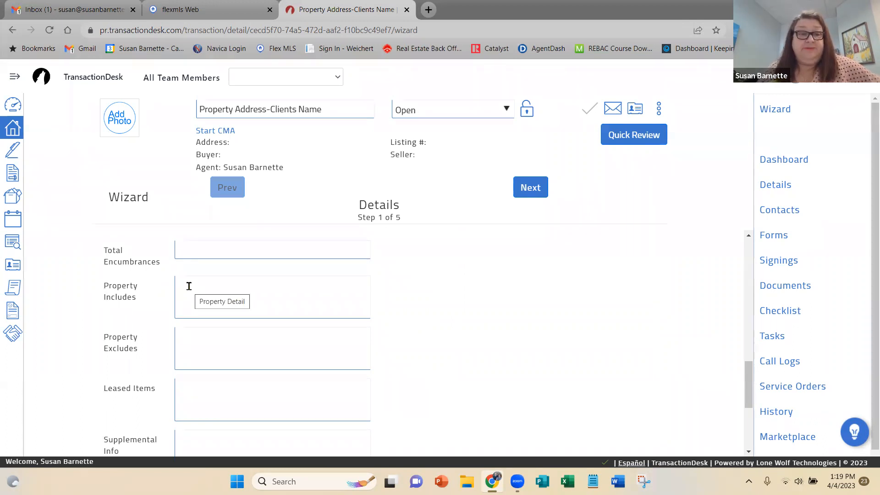
scroll(216, 282, up, 8)
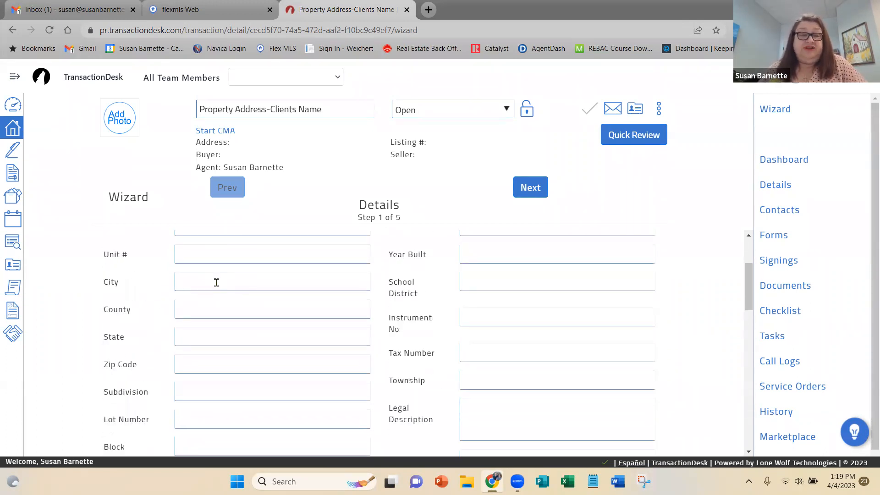
Enter the property's street number and street name in the address information.
scroll(216, 282, up, 3)
click(194, 304)
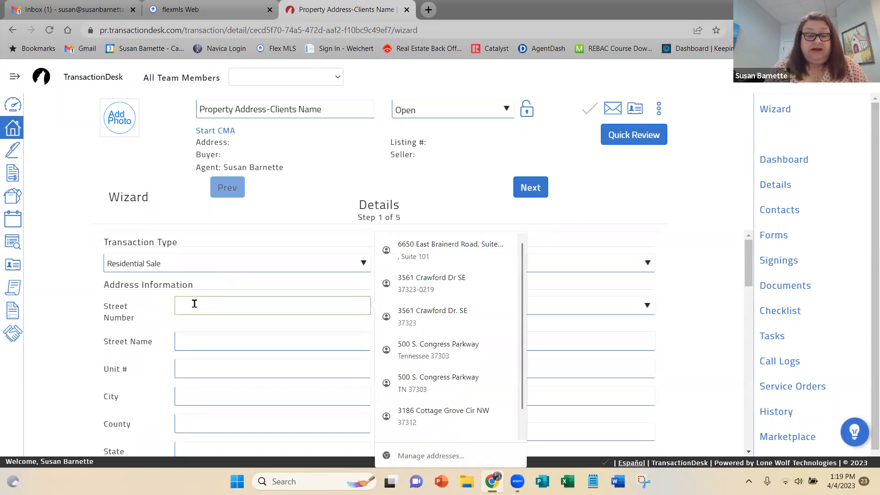
key(Tab)
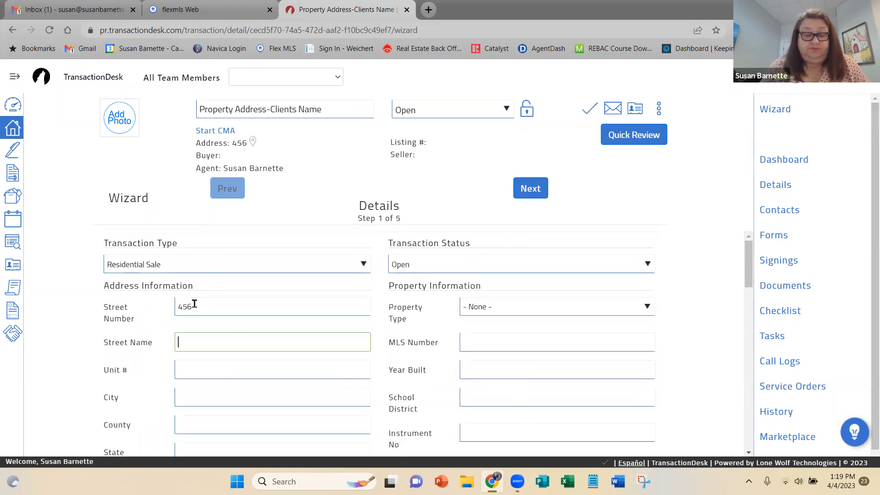
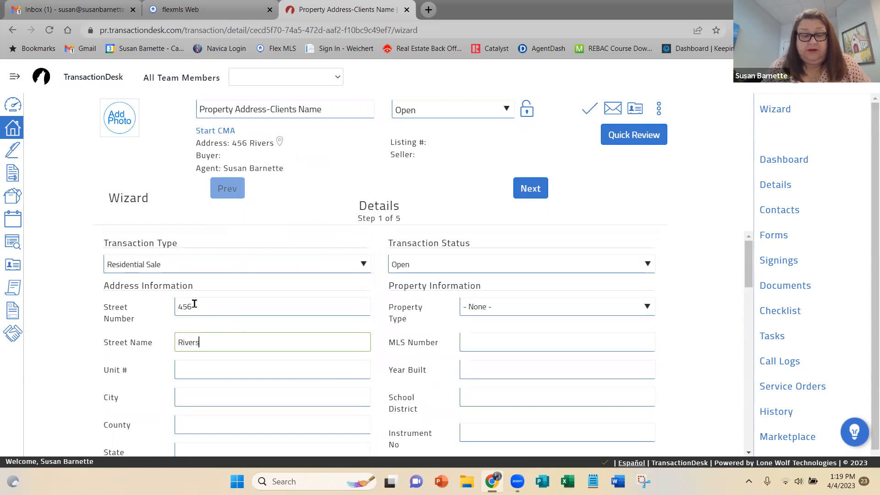
Fill in the property's city, county, state and zip code, leaving the unit number blank.
key(Tab)
key(Tab)
text(Chattanooga)
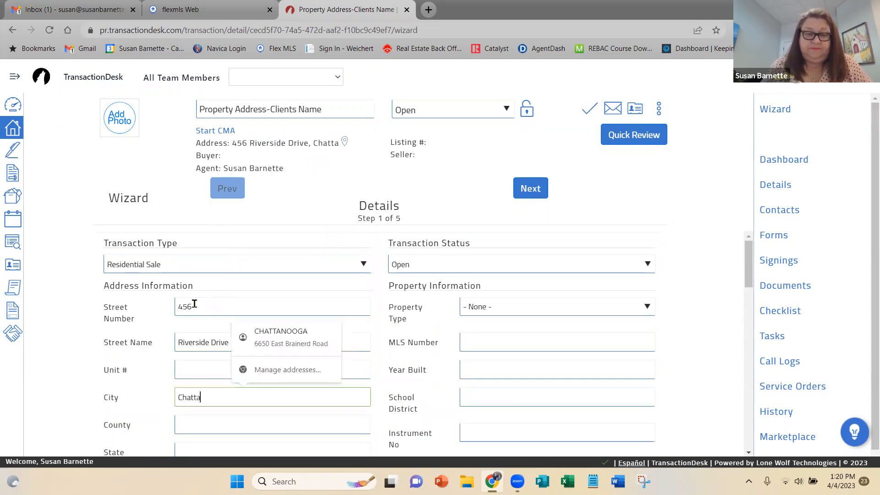
key(Tab)
text(Hamilton)
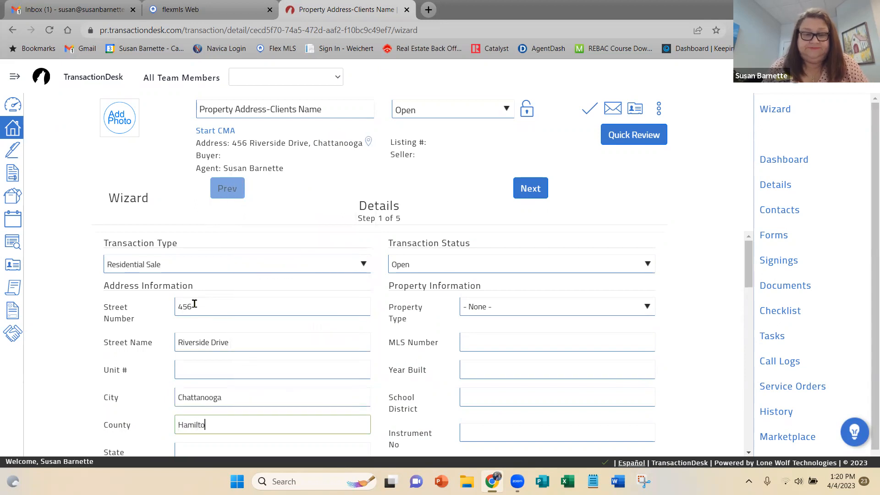
key(Tab)
text(TN)
scroll(195, 303, down, 4)
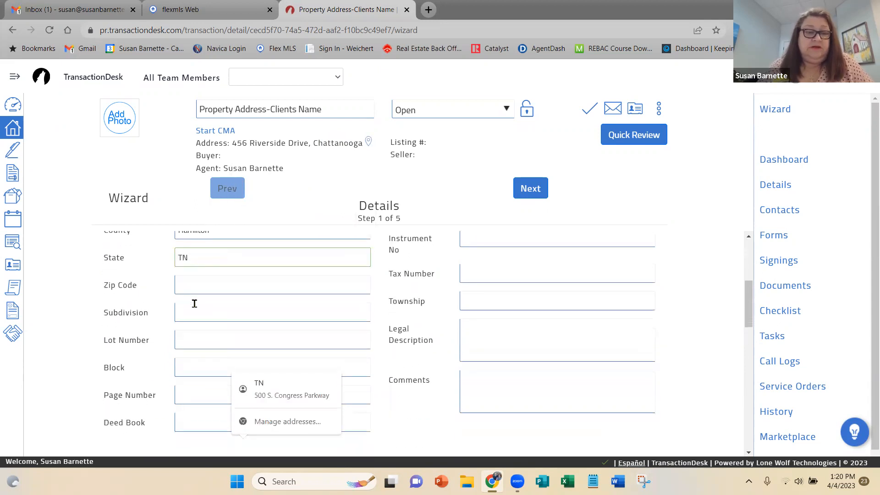
click(198, 280)
text(37421)
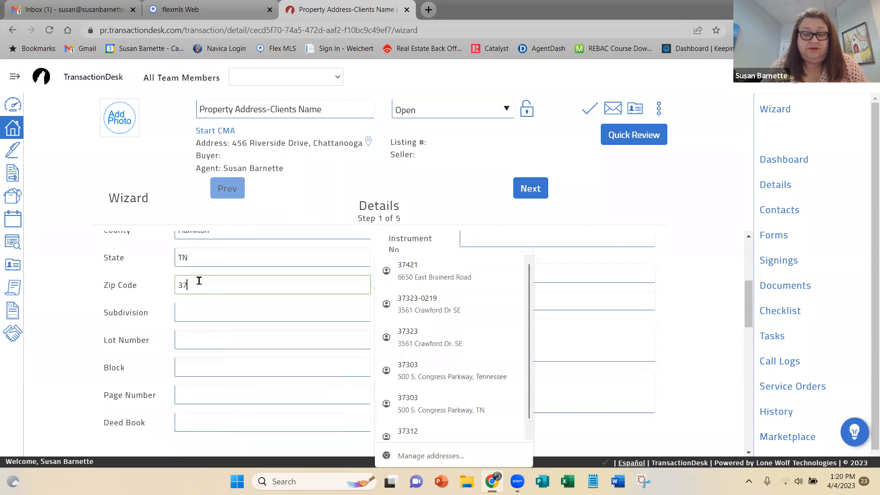
Enter subdivision Rock Creek, lot number 12, page number 345 and deed book 456, leaving the block empty.
key(Tab)
text(Rock Creek)
key(Tab)
key(Tab)
key(Tab)
text(345)
key(Tab)
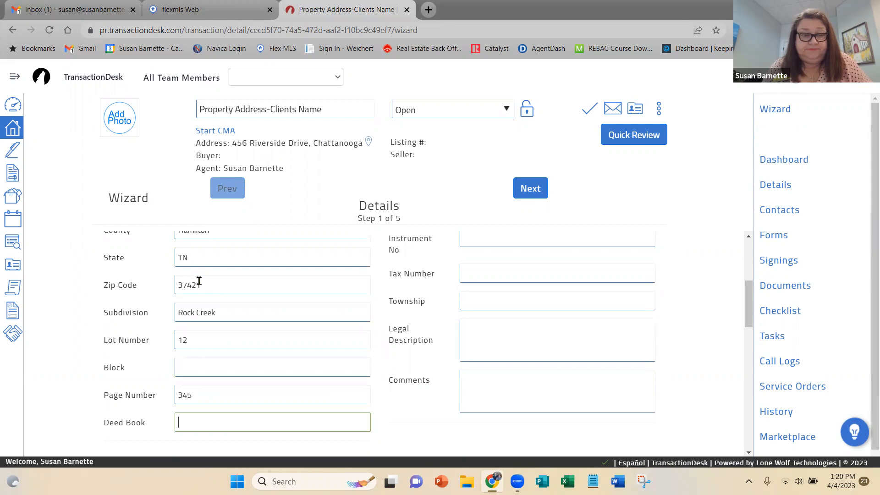
text(446)
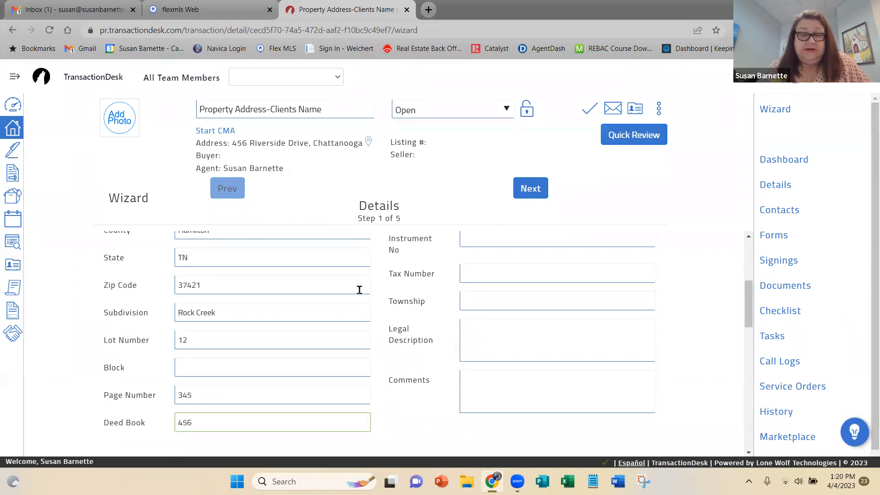
Set the property type to Residential and the transaction status to Pre-Offer.
scroll(524, 300, up, 2)
scroll(524, 301, up, 2)
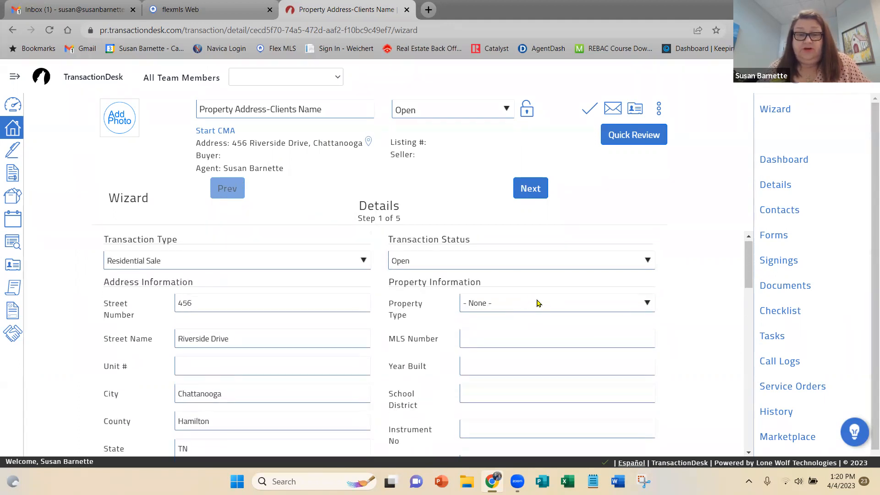
click(534, 301)
click(517, 375)
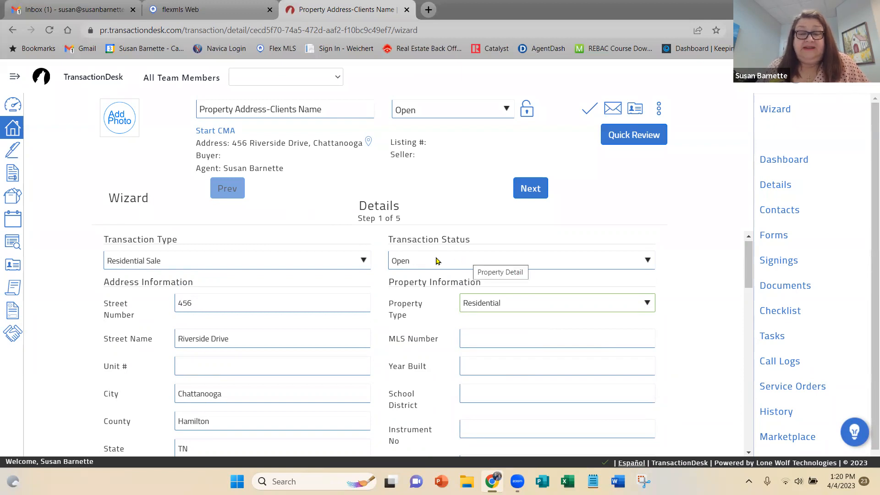
click(649, 261)
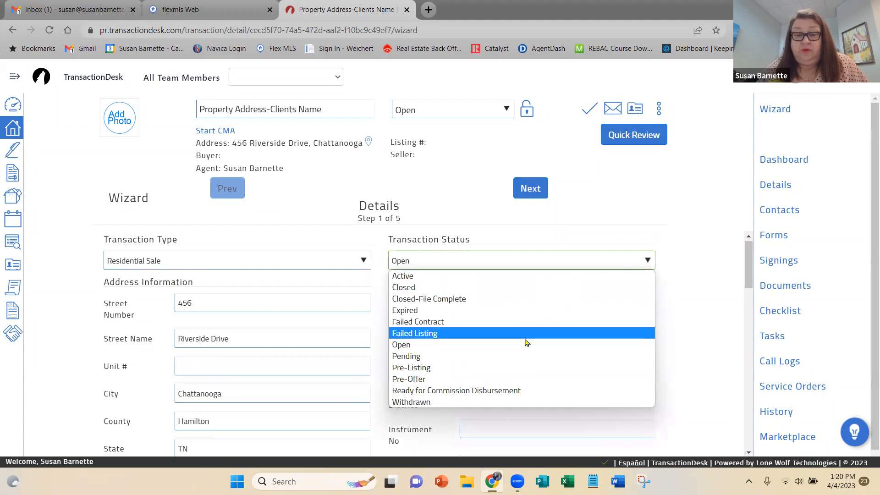
click(511, 379)
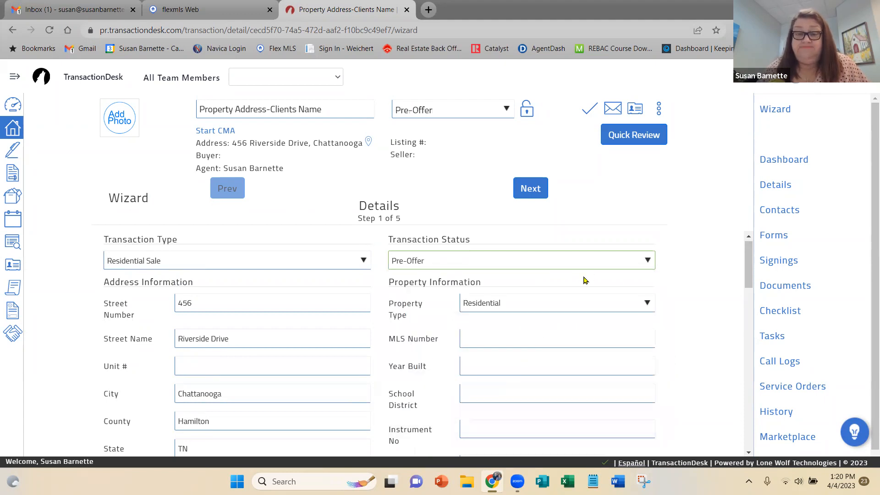
Enter the property's tax number in the property information.
scroll(584, 278, down, 4)
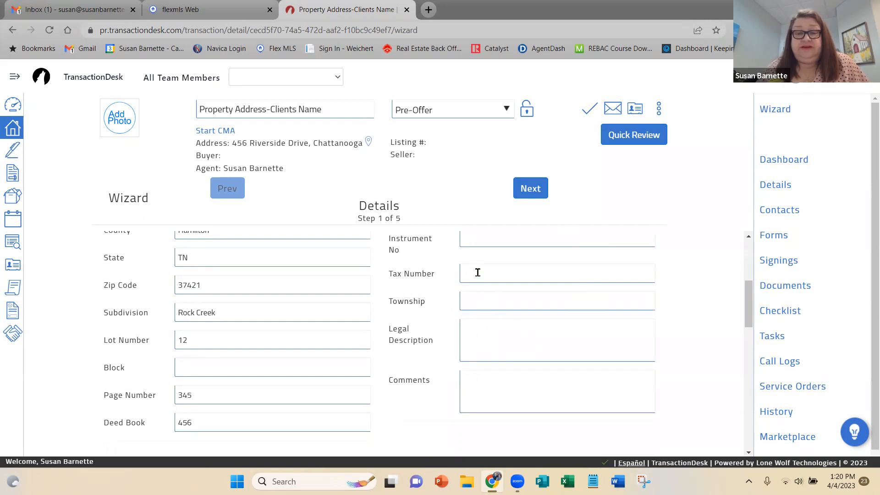
click(477, 273)
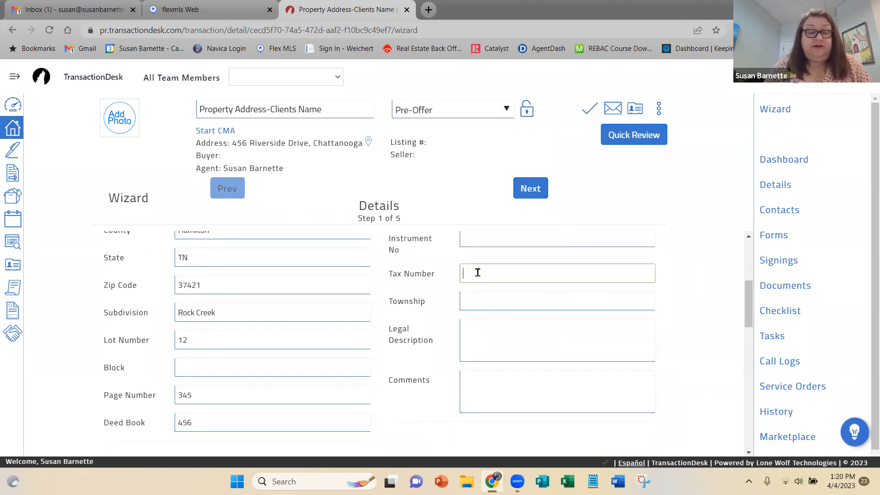
text(012)
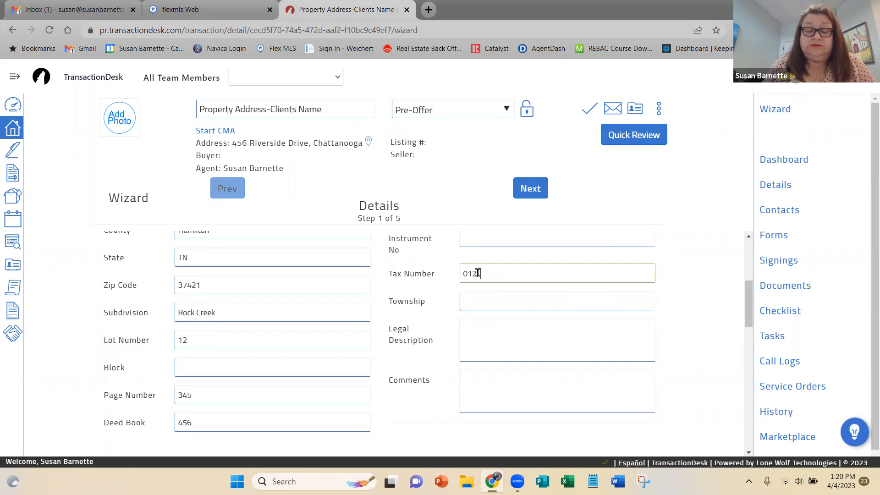
text(1L 00.012)
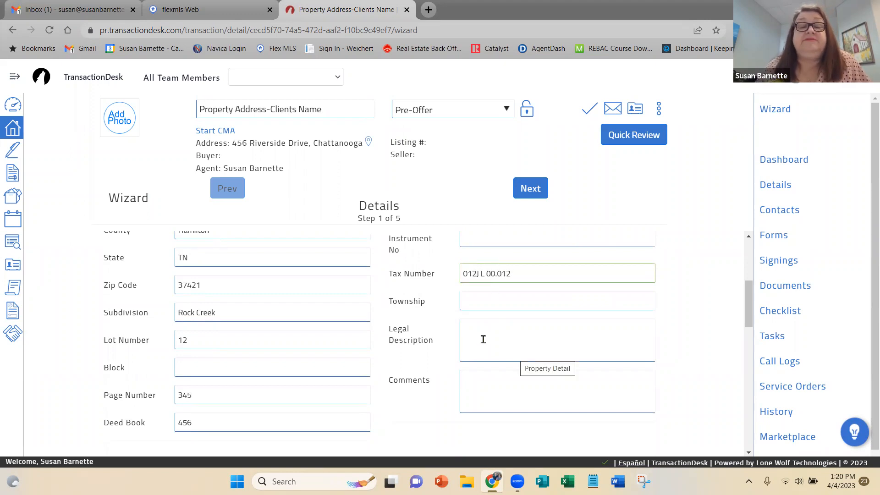
Start the legal description with "TAX ID#:" followed by a copy of the property's tax number.
click(470, 325)
text(TAX ID)
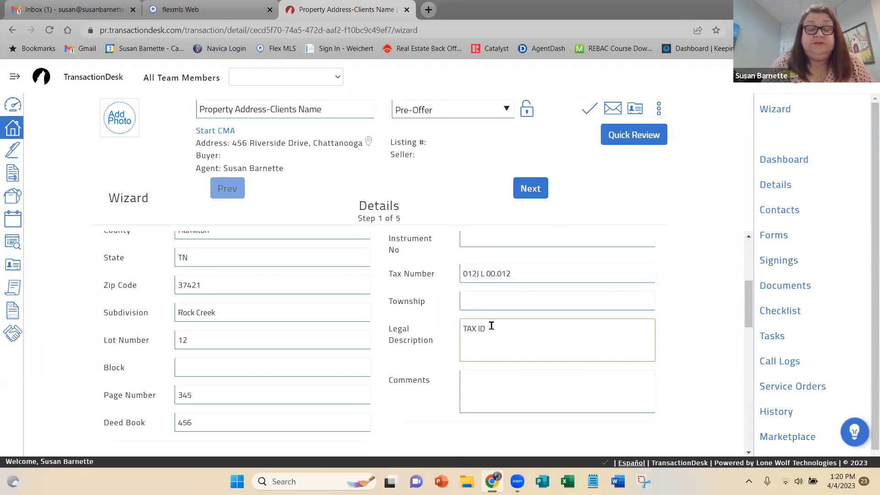
text(#:)
drag(518, 273, 462, 275)
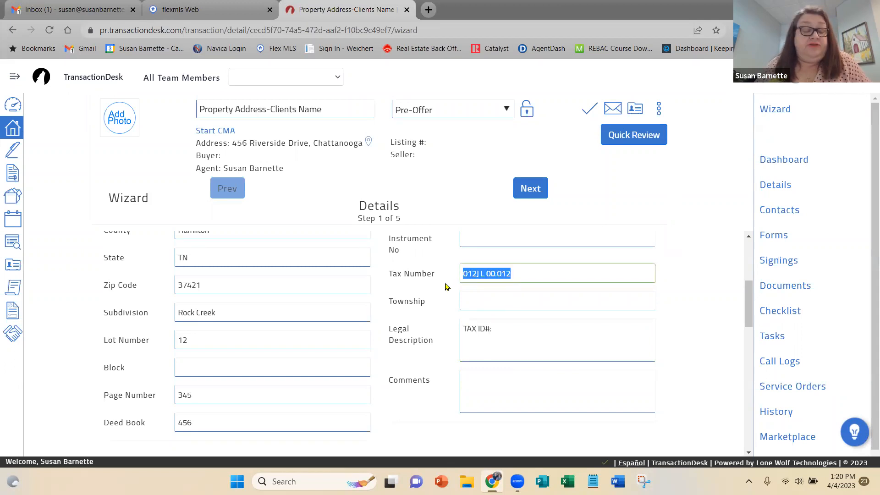
click(496, 329)
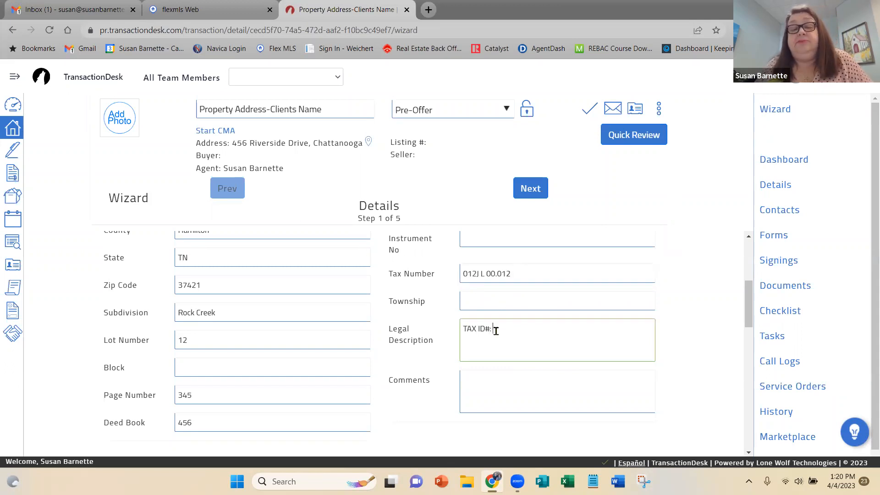
text(012J L 00.012)
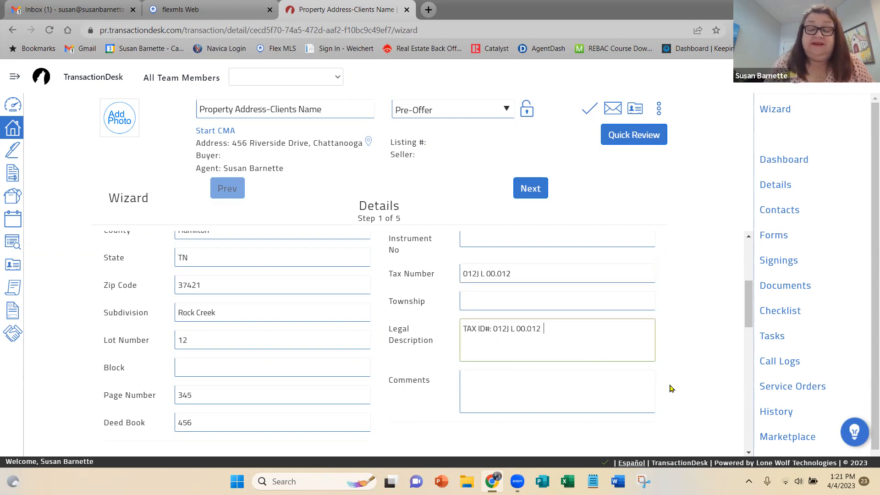
Extend the legal description with "LOT#: 12" and "SUBDIVISION: Rock Creek".
text(LOT#)
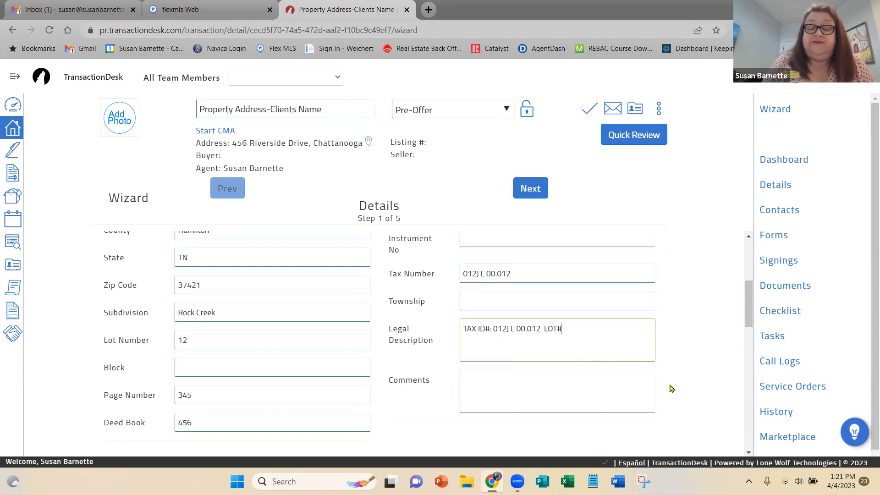
text(: 12 SUBDIVISION)
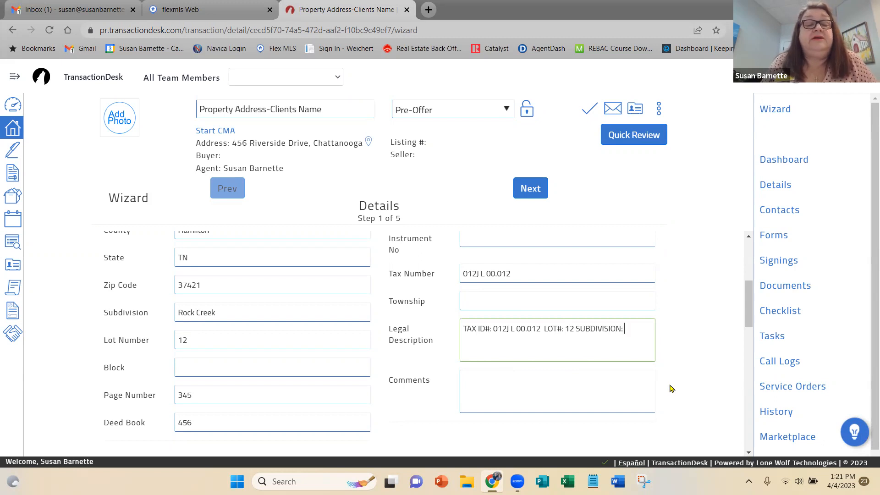
text(: Rock Creek)
scroll(430, 362, down, 4)
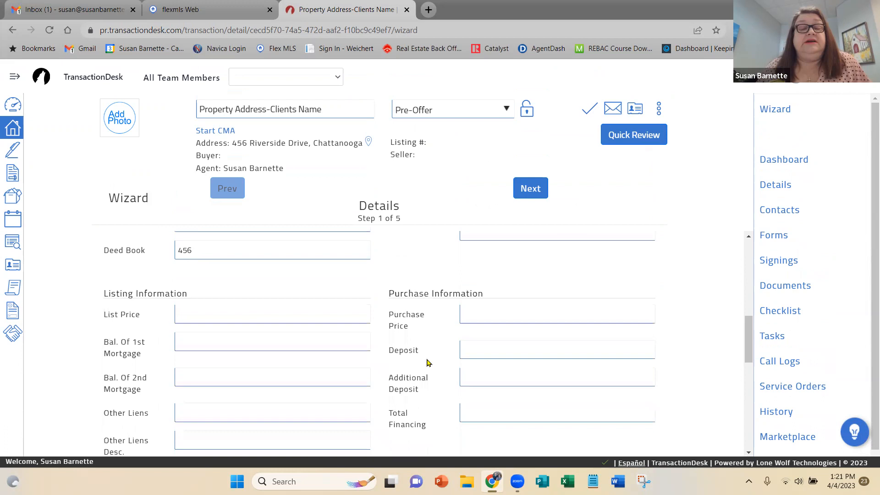
Set the purchase price to 345000 and the deposit to 4000 in the purchase information.
click(476, 296)
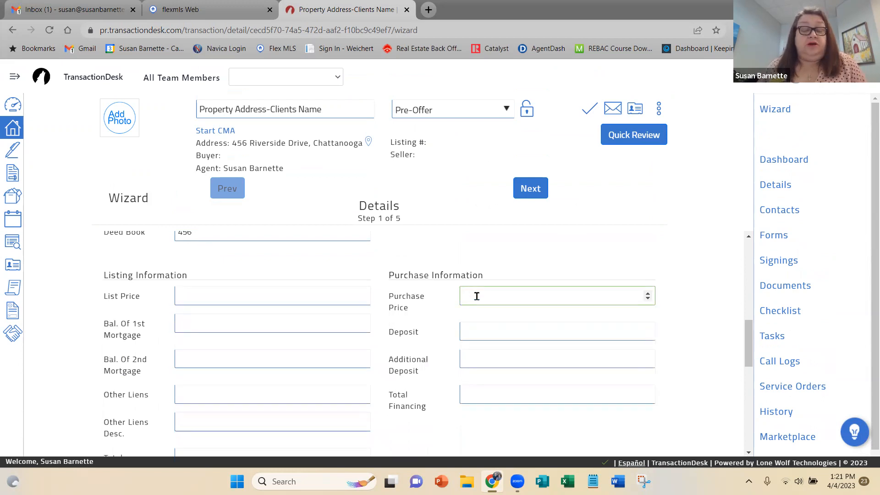
text(345000)
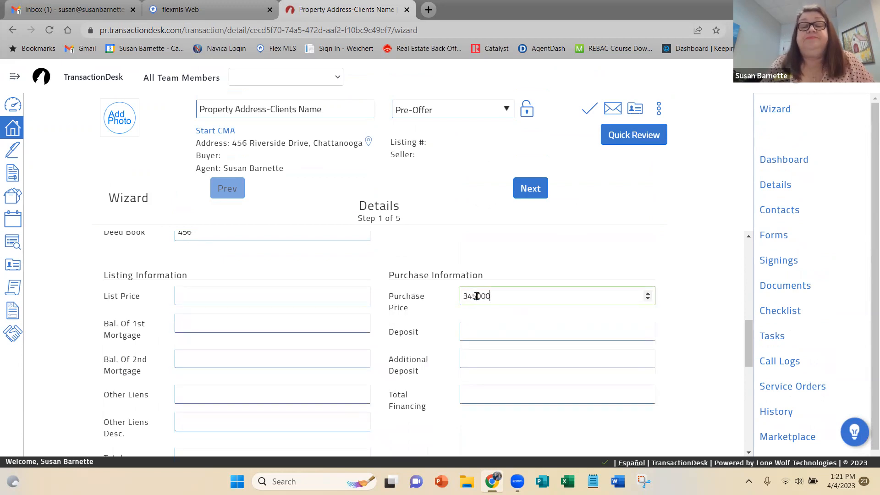
click(474, 331)
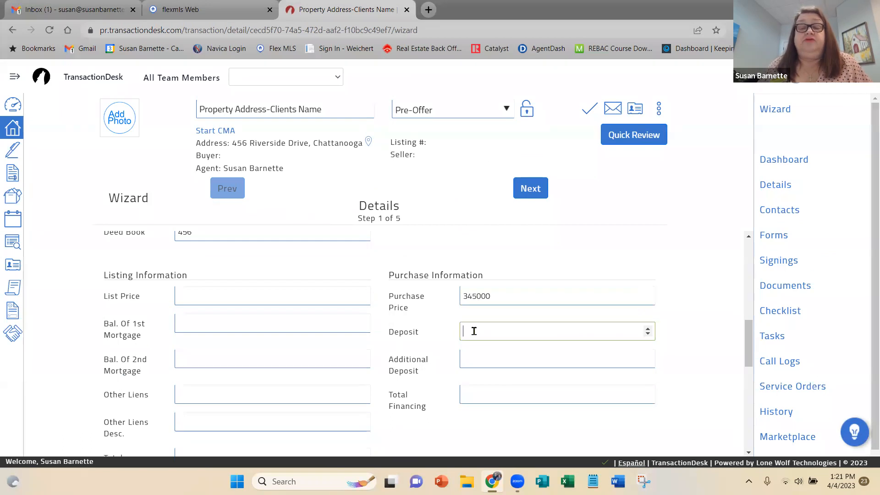
text(4000)
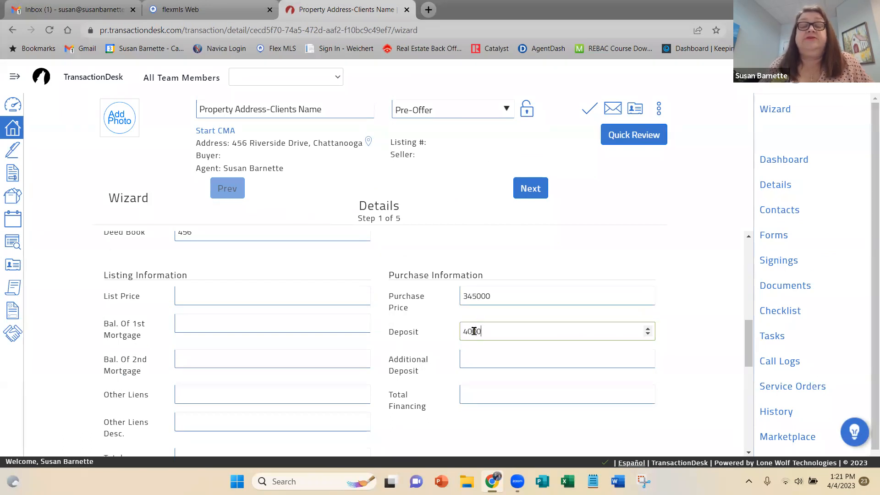
Enter "Stainless Steel side-by-side superkool refrigerator" as the property's included items.
scroll(531, 358, down, 4)
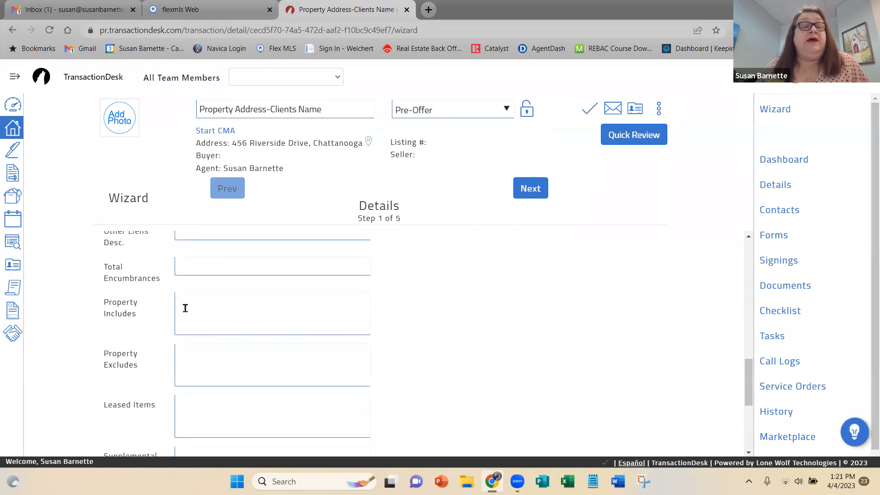
click(191, 300)
text(Stainless Steel s)
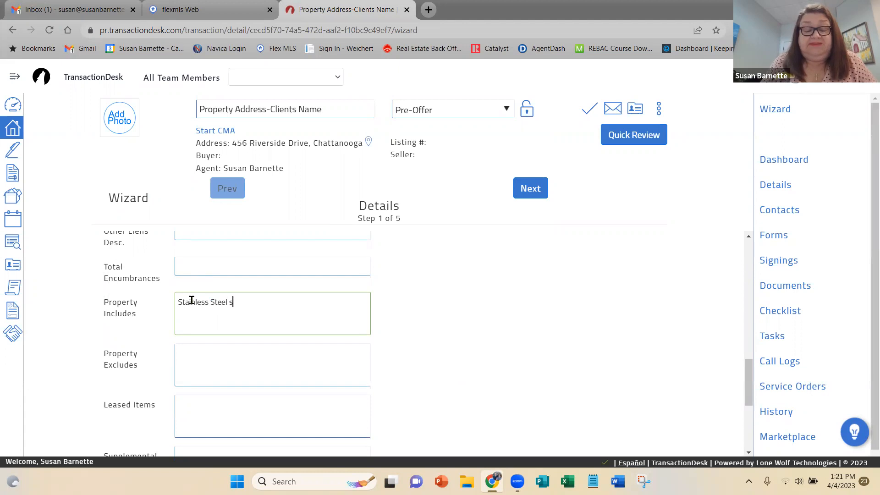
text(ide-by-side-by-)
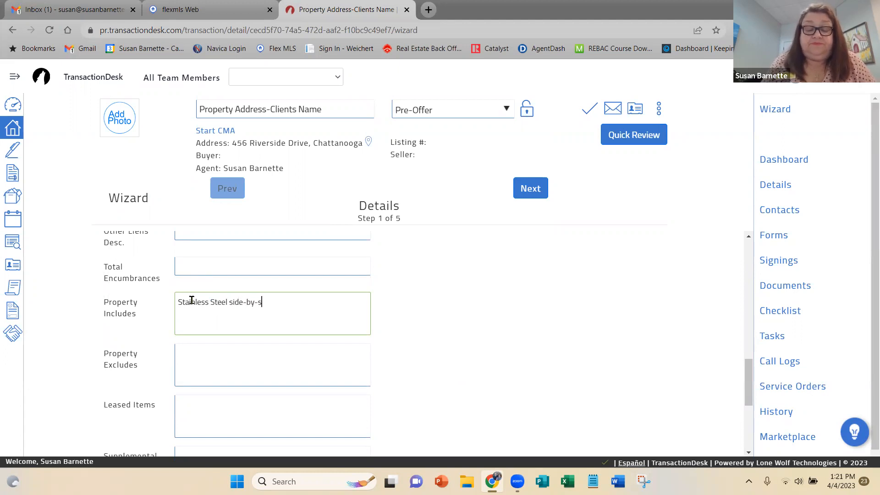
text( super)
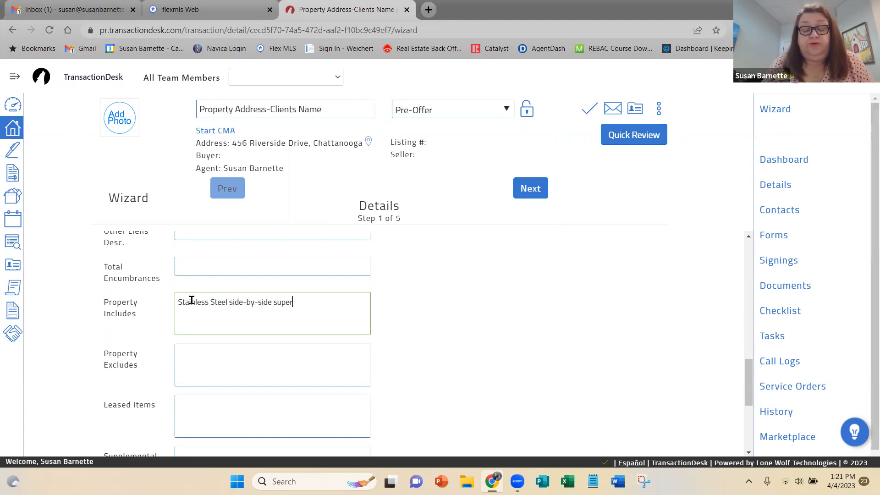
text(kool)
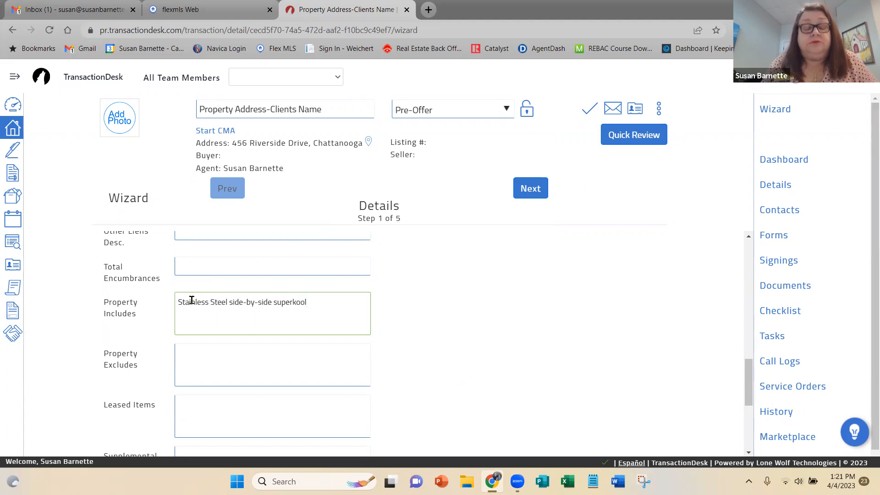
text( refrigerator)
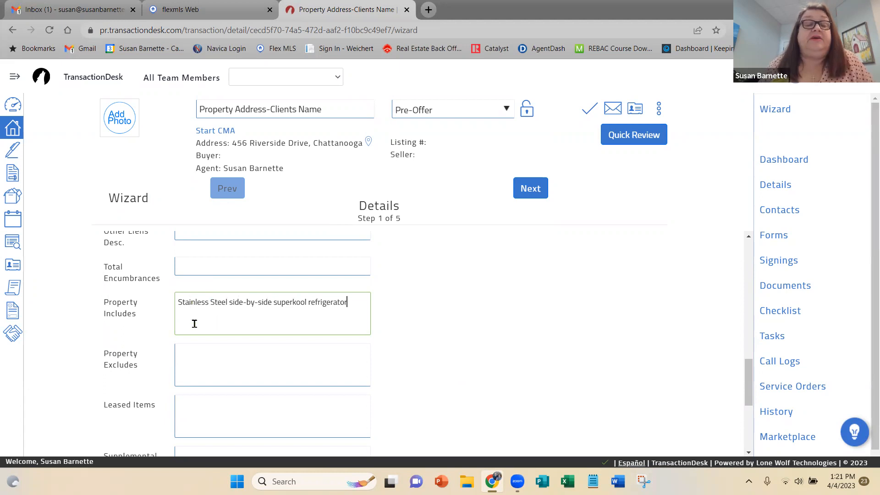
Enter "Porch swing" as the property's excluded item and "Propane tank" as the leased item.
click(184, 350)
text(P)
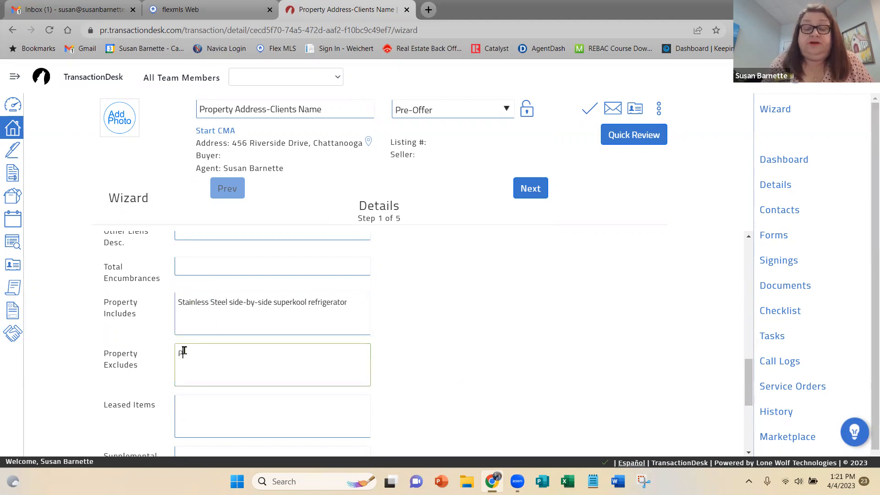
text(orch swing)
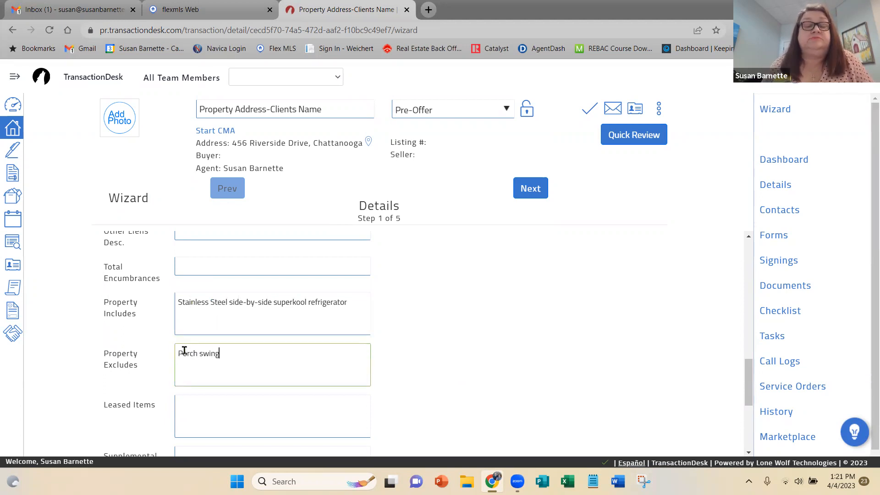
click(192, 402)
text(Propane)
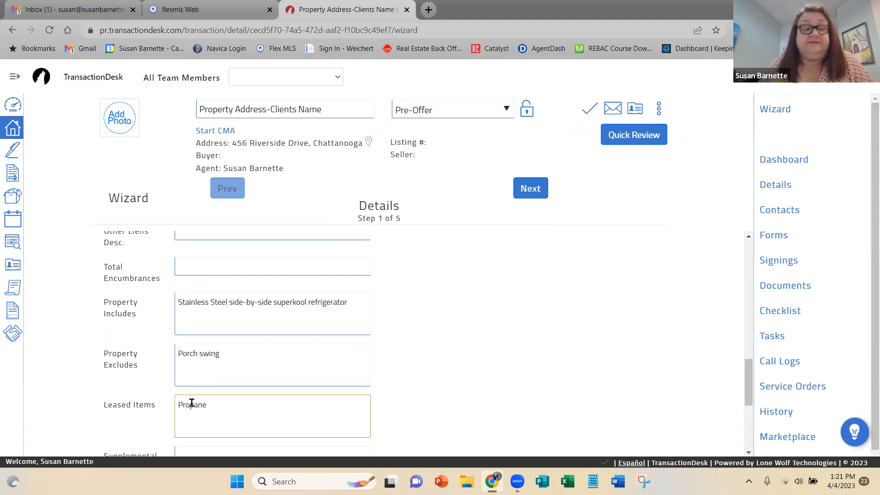
text( tank)
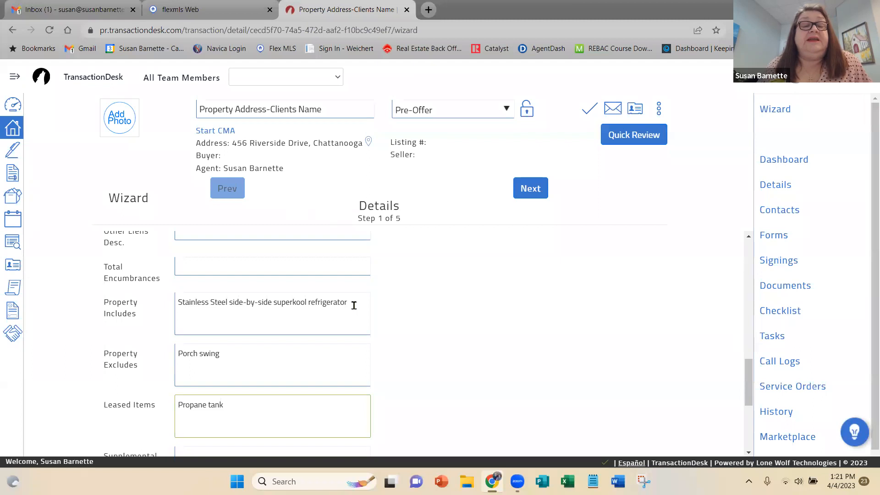
Continue to the wizard's transaction dates and set the offer date to 04/04/2023.
click(533, 192)
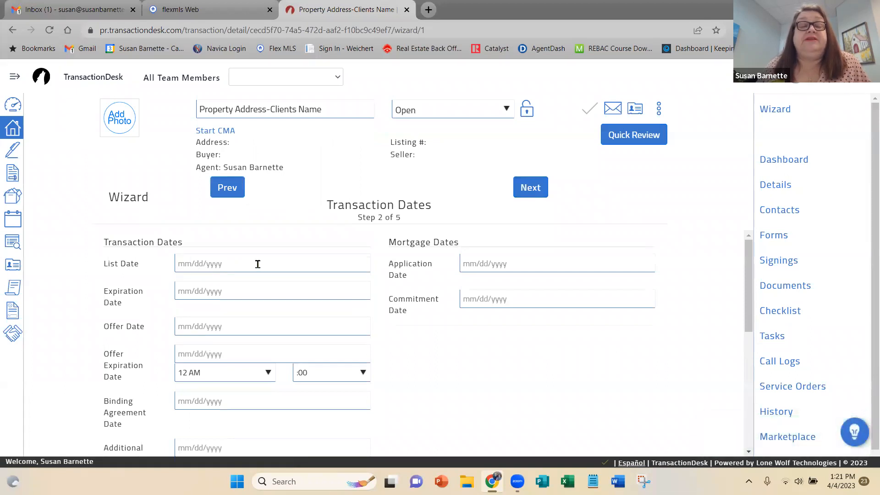
click(194, 324)
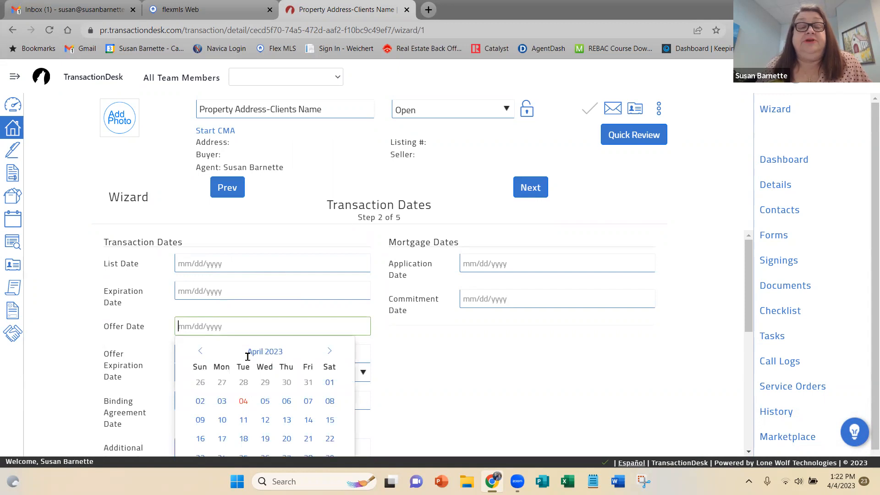
click(244, 400)
Set the offer expiration to 04/05/2023 at 1 PM.
scroll(347, 394, down, 1)
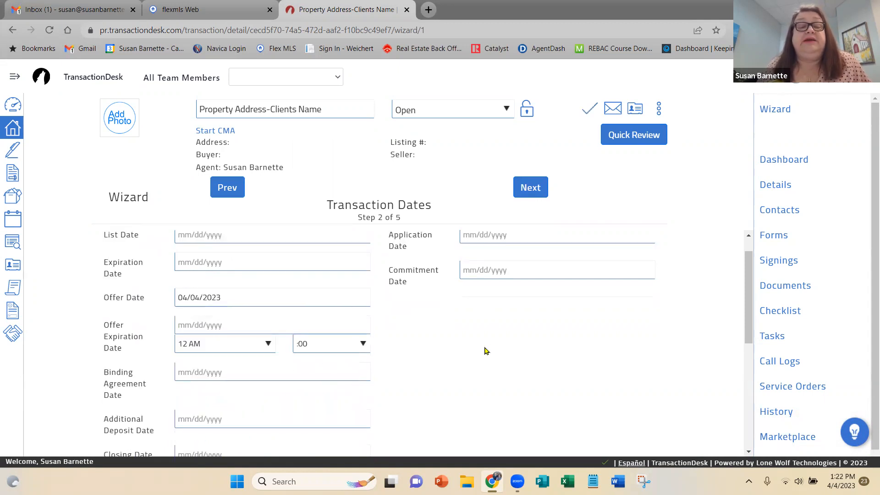
click(193, 324)
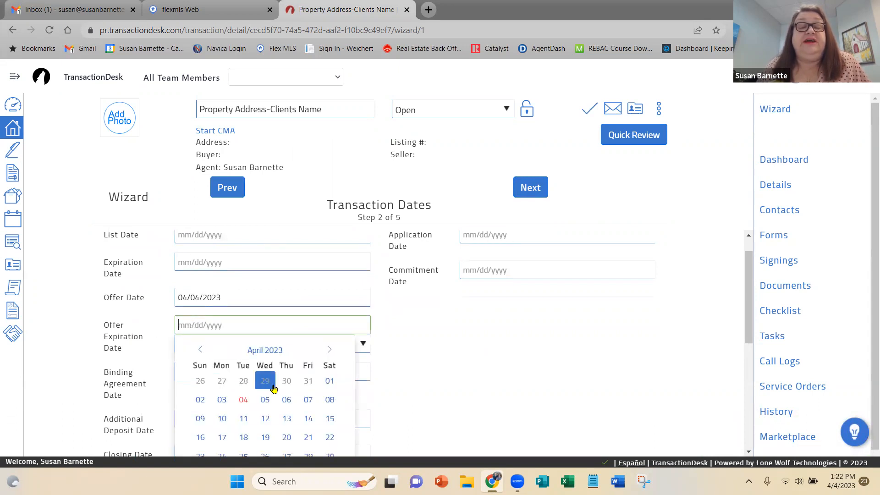
click(265, 399)
scroll(420, 381, down, 1)
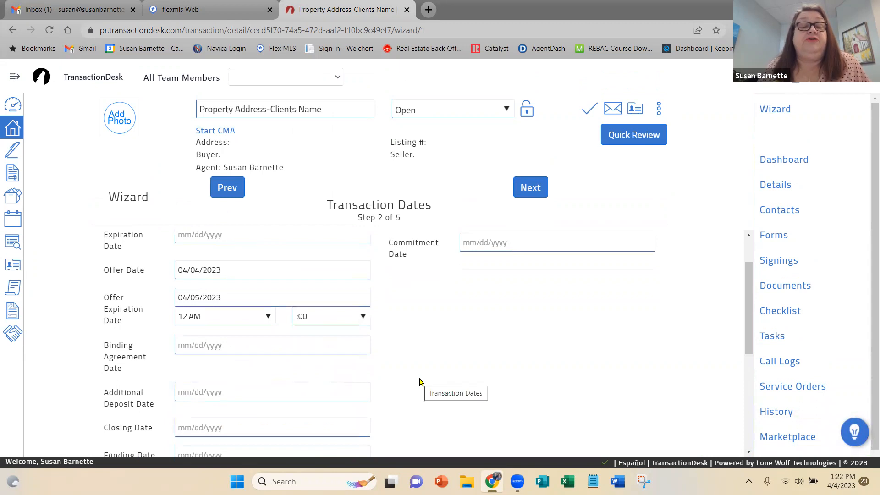
click(269, 317)
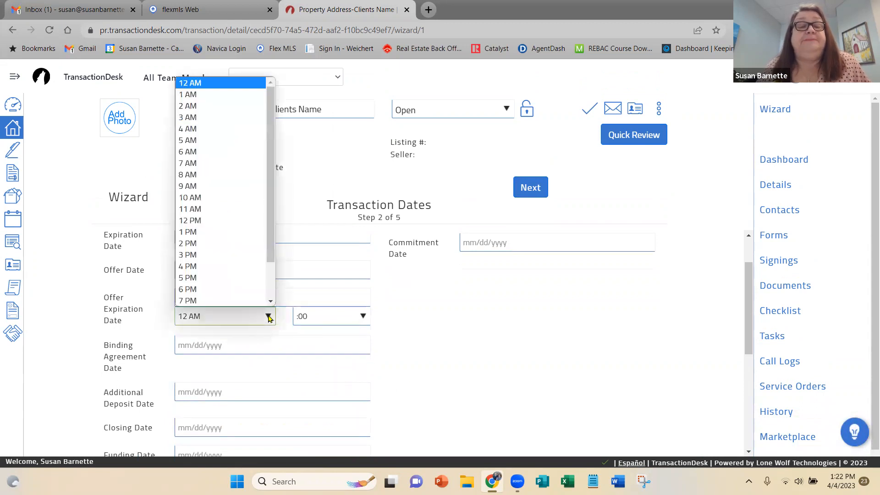
click(226, 231)
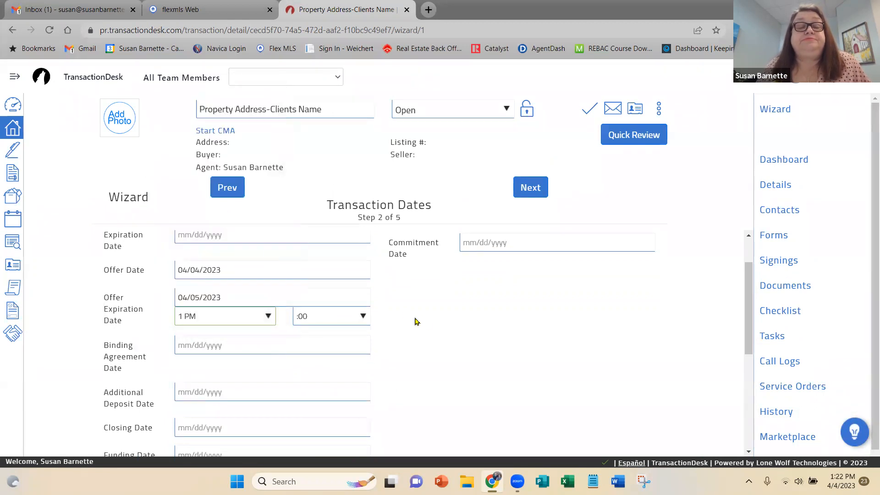
Set the transaction's closing date to 05/04/2023.
scroll(442, 330, down, 2)
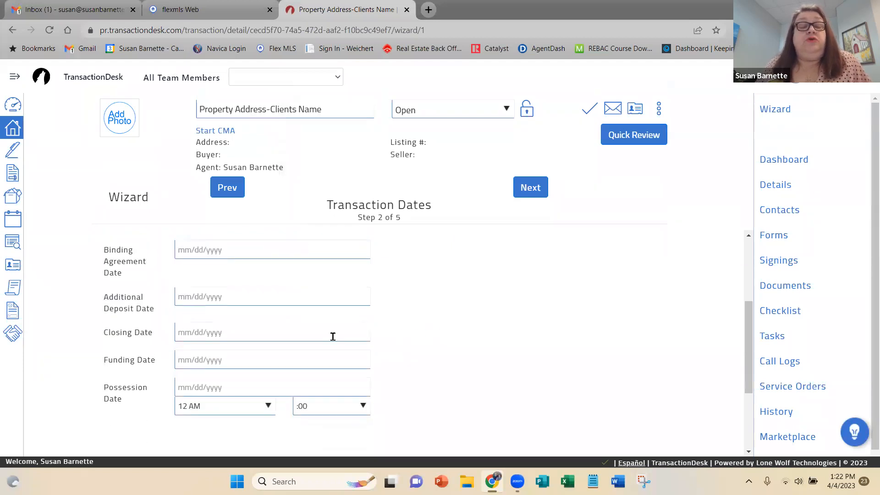
click(183, 330)
scroll(465, 331, down, 2)
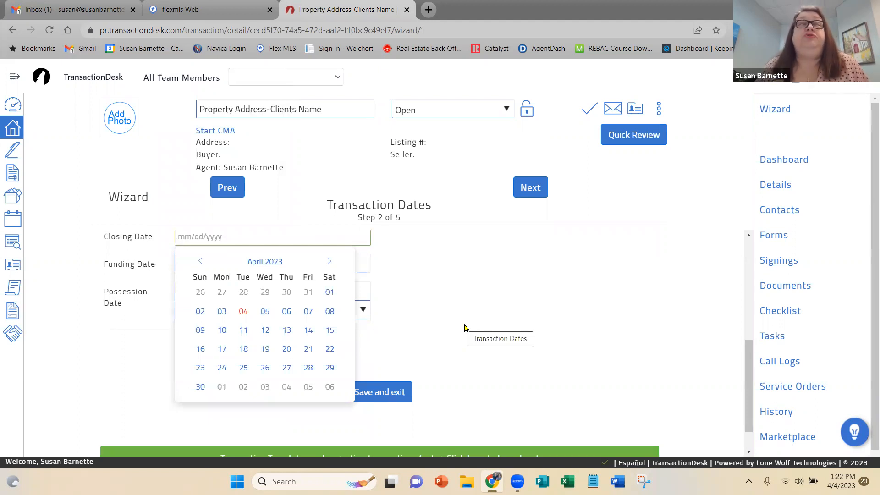
click(330, 262)
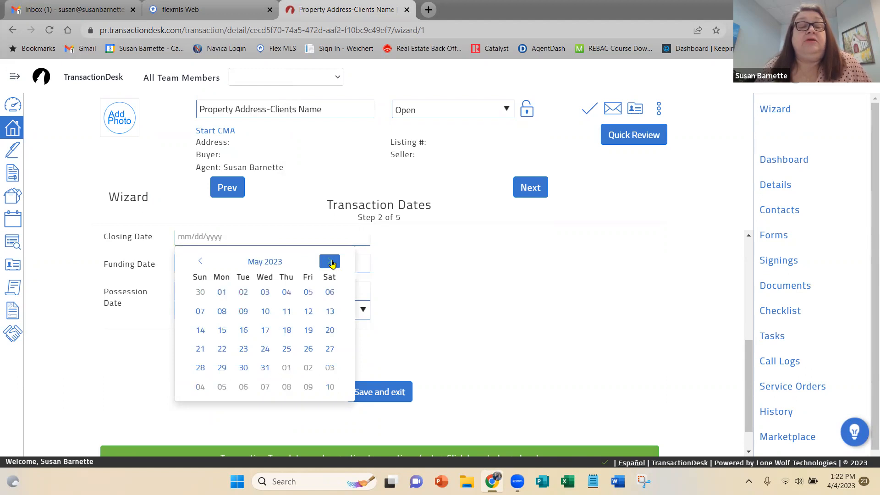
click(286, 293)
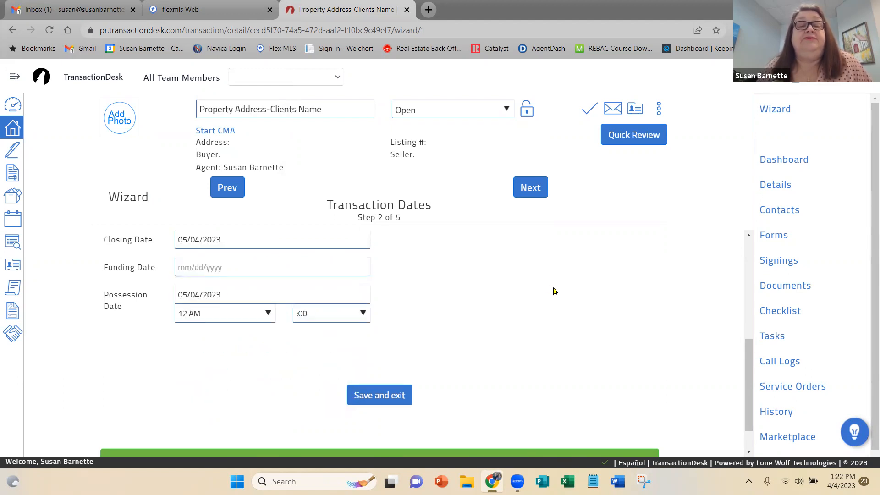
Continue to the wizard's contacts and delete the selling broker entry "Weichert REALTORS® - SEM Assoc".
scroll(554, 290, up, 5)
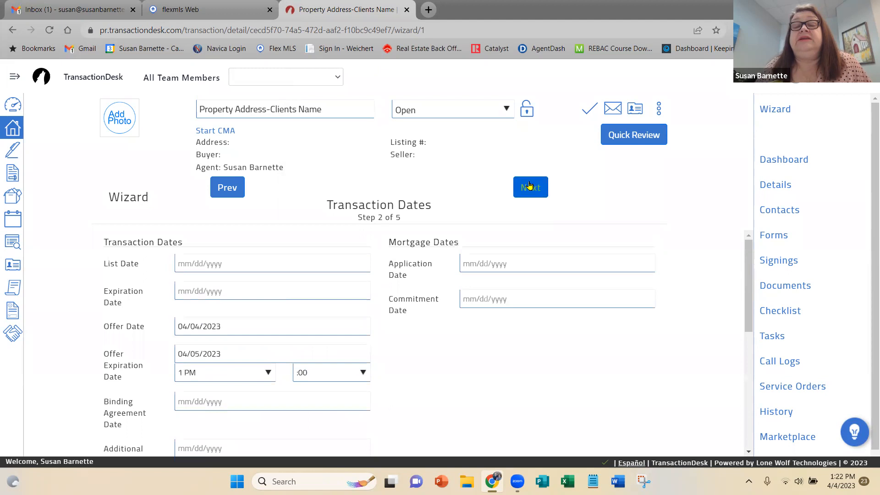
scroll(554, 290, down, 6)
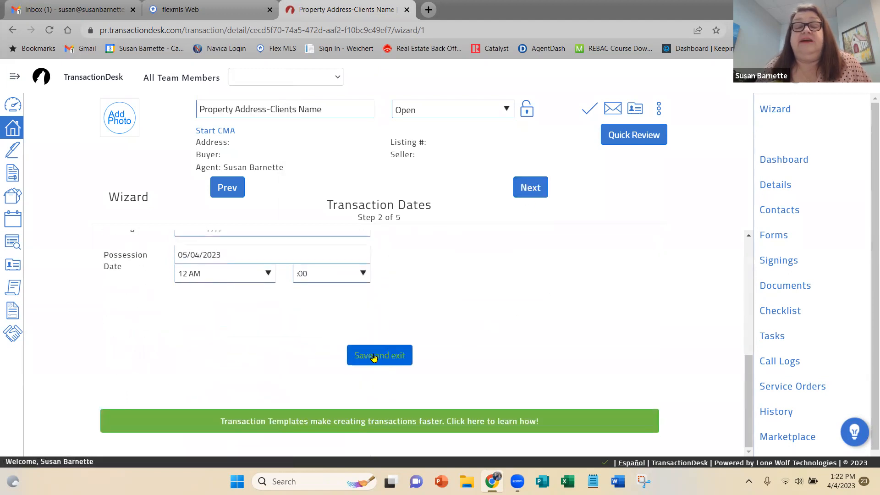
scroll(501, 312, up, 3)
scroll(501, 311, up, 3)
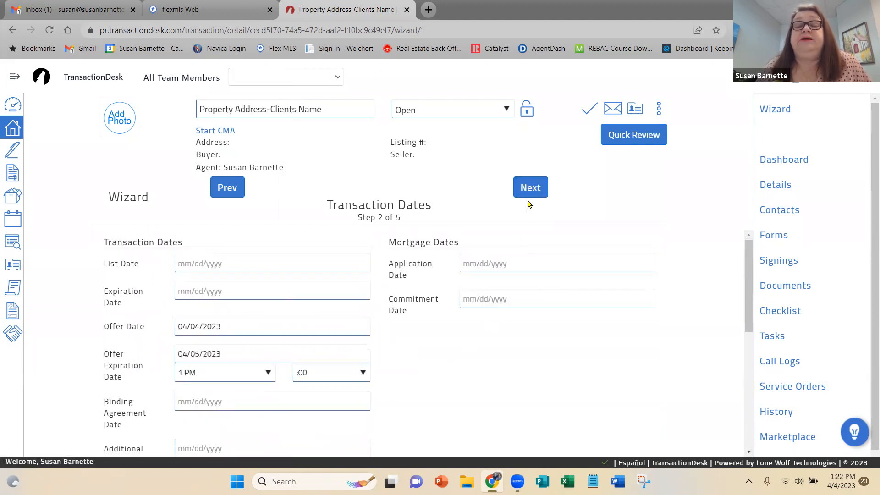
click(535, 187)
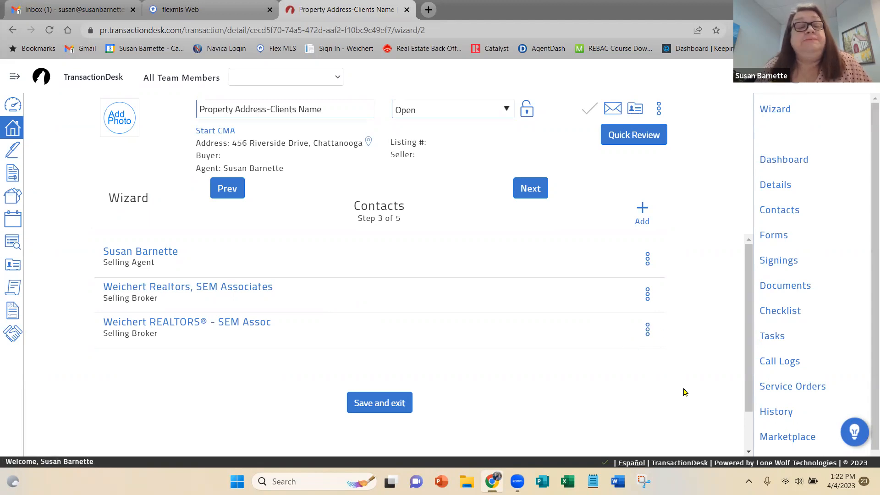
click(648, 331)
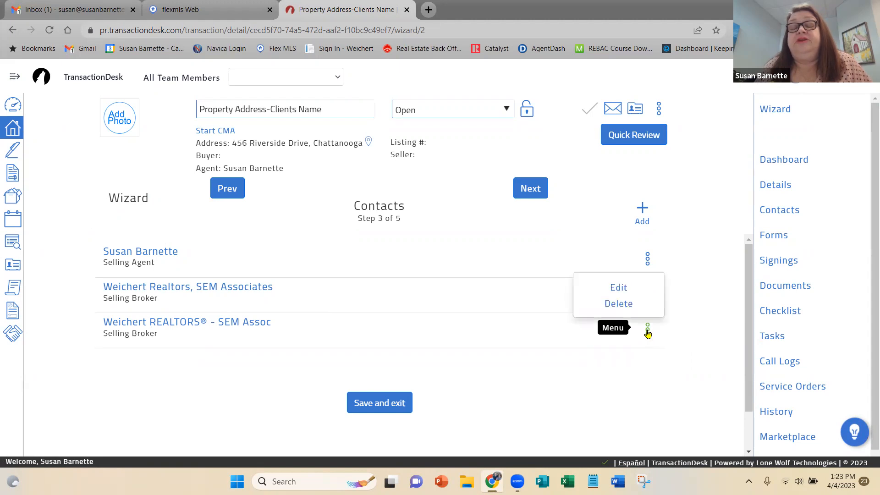
click(619, 305)
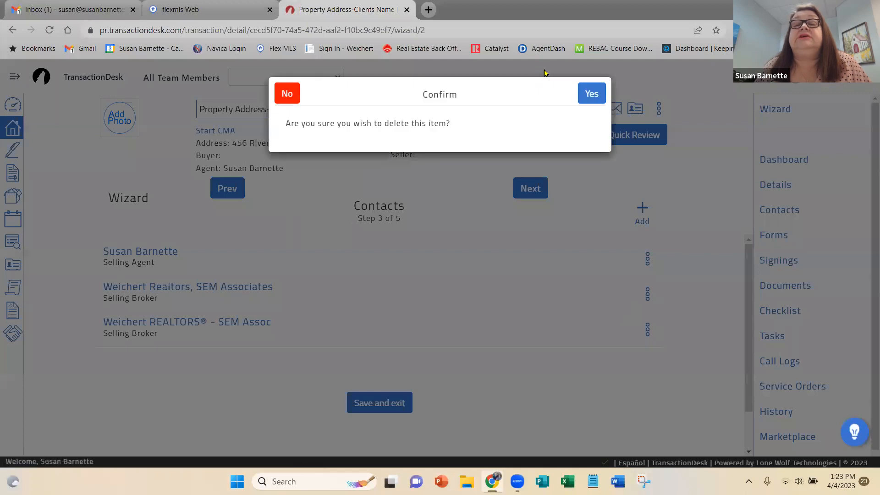
click(590, 94)
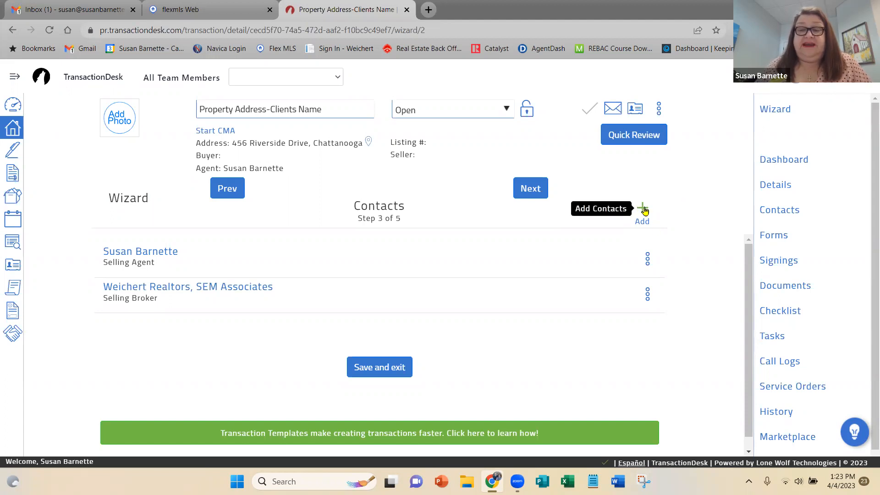
Create a new transaction contact and set its type to Buyer.
click(643, 210)
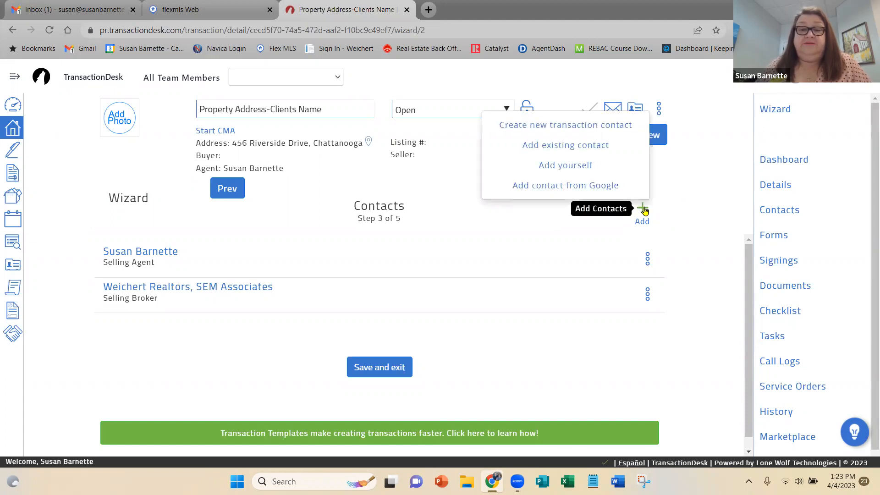
click(556, 127)
click(522, 159)
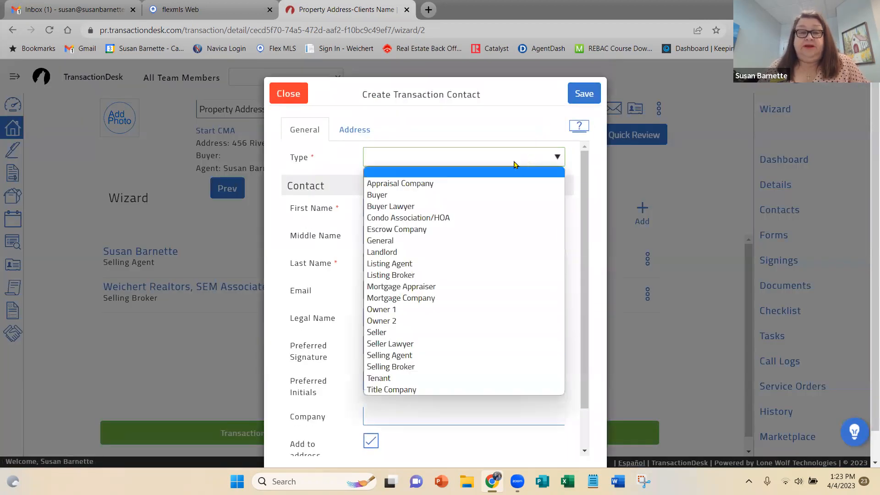
click(487, 197)
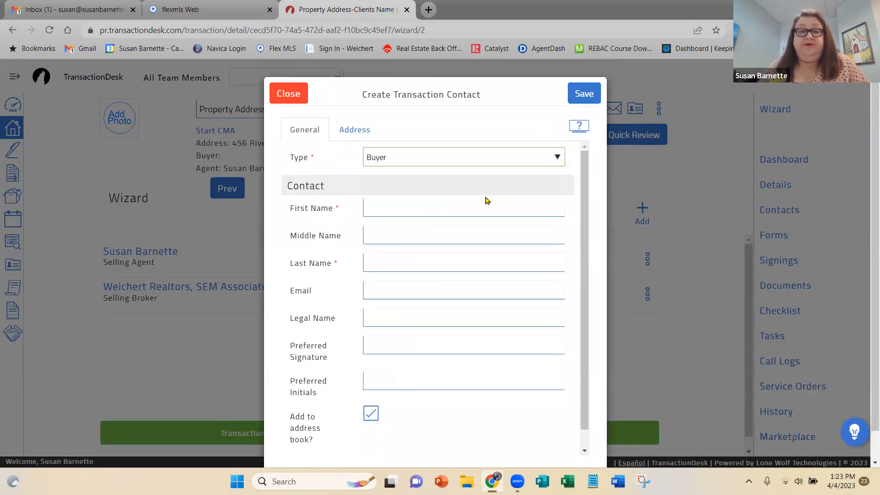
Enter the buyer's first and last name, leaving the middle name blank.
click(377, 205)
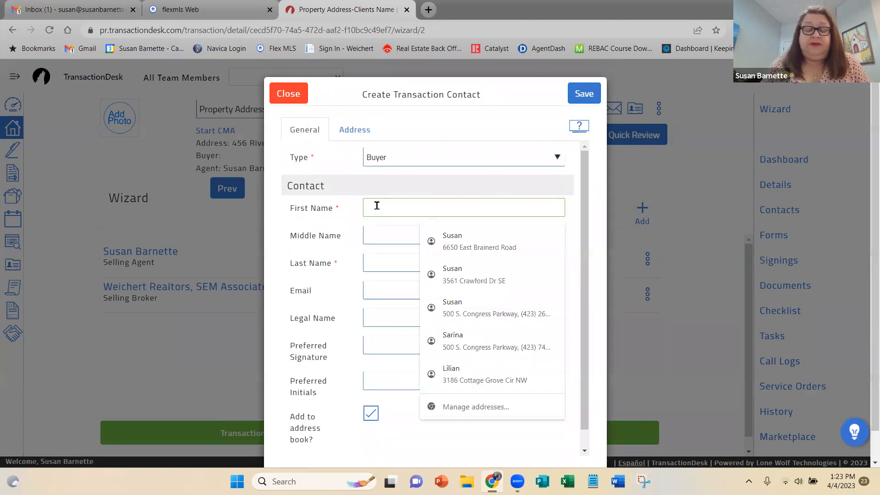
text(Methe)
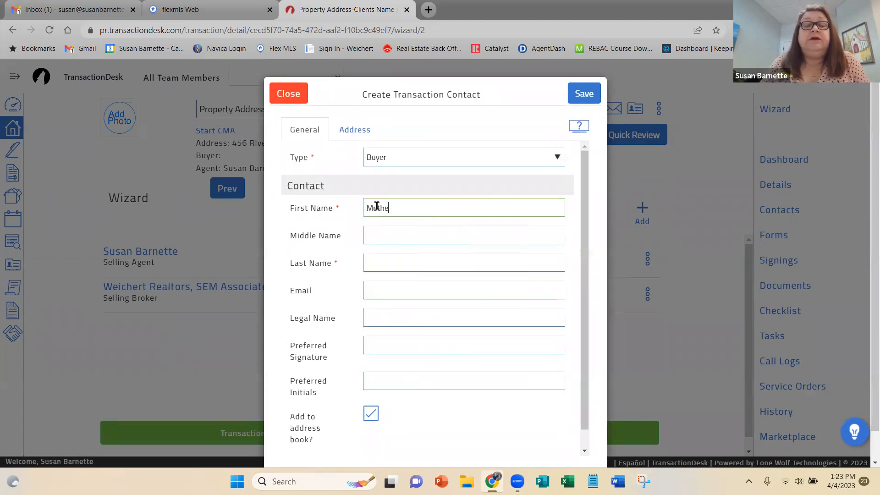
text(r)
key(Tab)
key(Tab)
text(Goose)
click(376, 205)
key(BackSpace)
text(o)
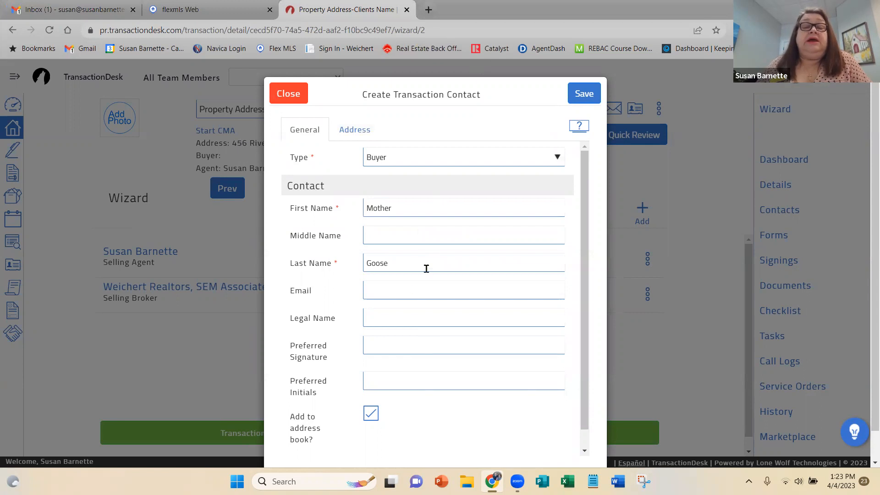
Fill in the buyer's e-mail address.
click(378, 287)
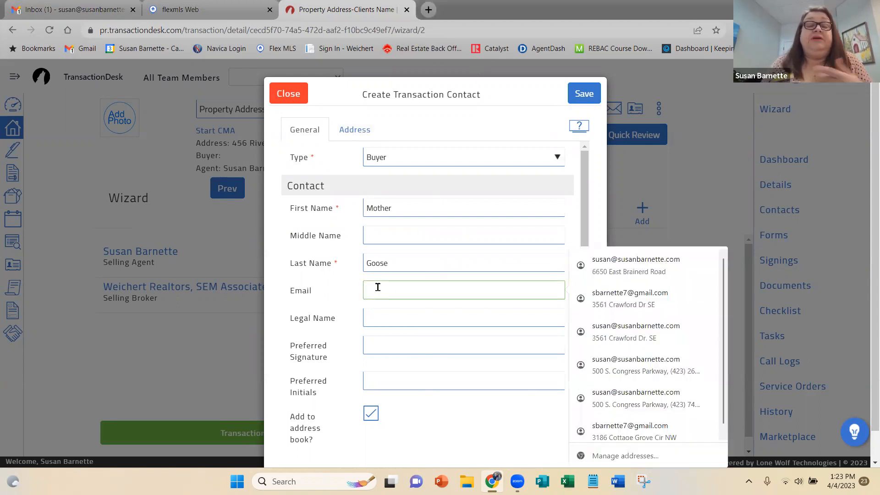
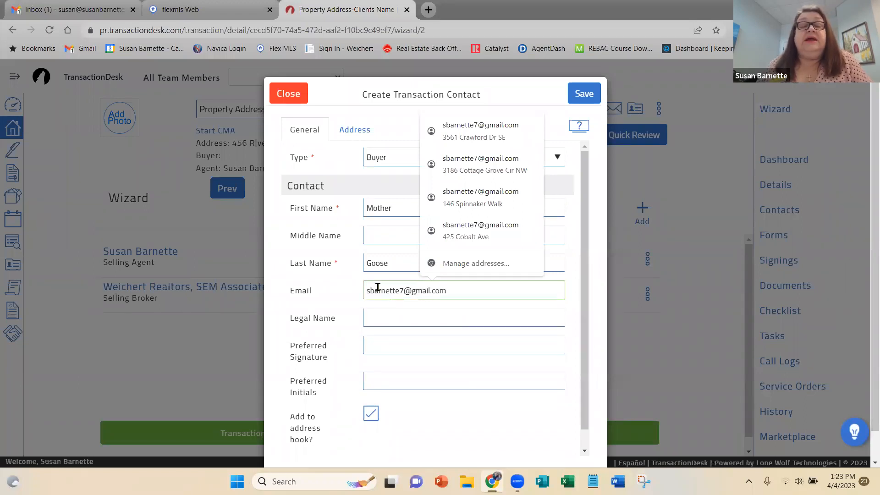
Enter the buyer's full name as both legal name and preferred signature, and fill in the preferred initials.
click(376, 317)
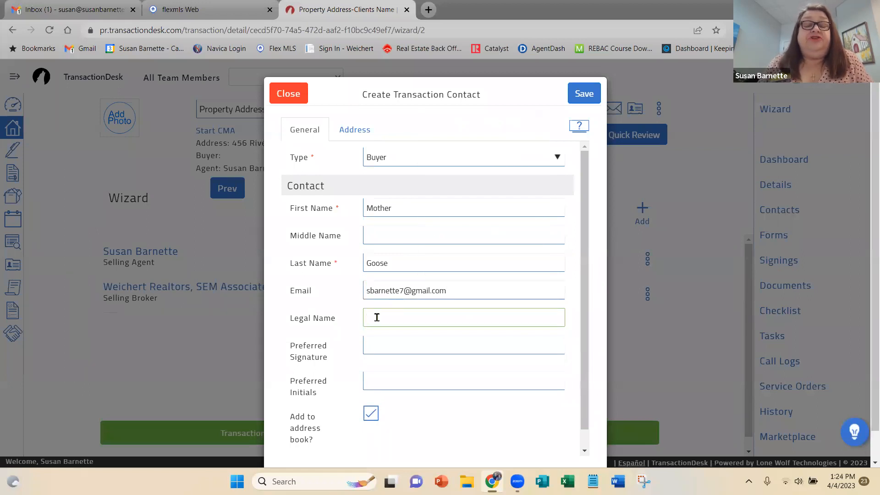
text(Mo)
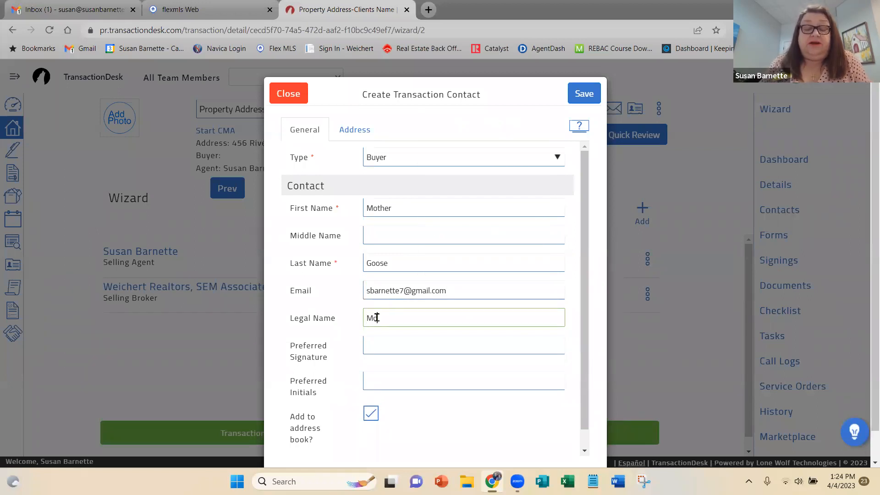
text(ther Goose)
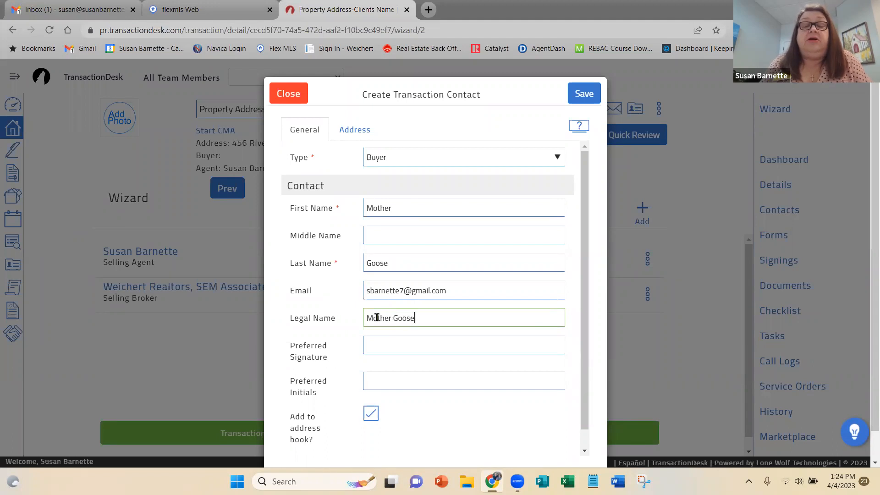
key(Tab)
text(Mother Goose)
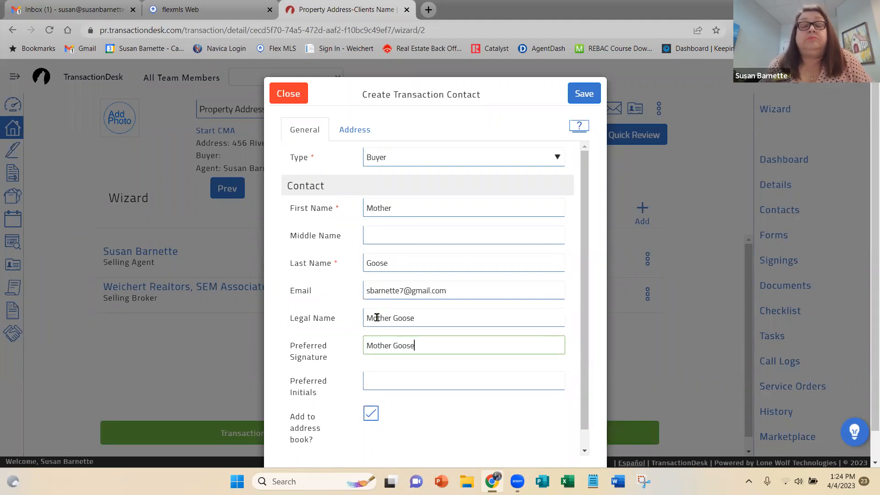
key(Tab)
text(MG)
Review the buyer's remaining general and address fields, and save the contact with the address left blank.
scroll(501, 350, down, 1)
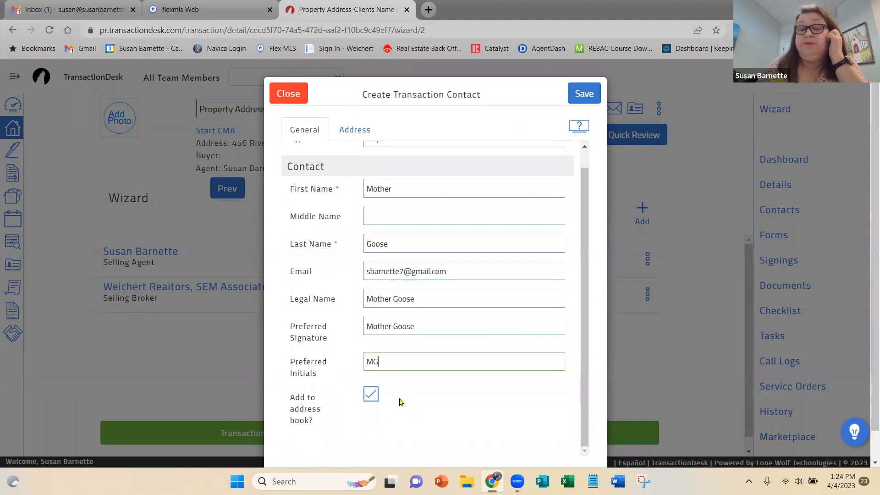
scroll(449, 321, up, 1)
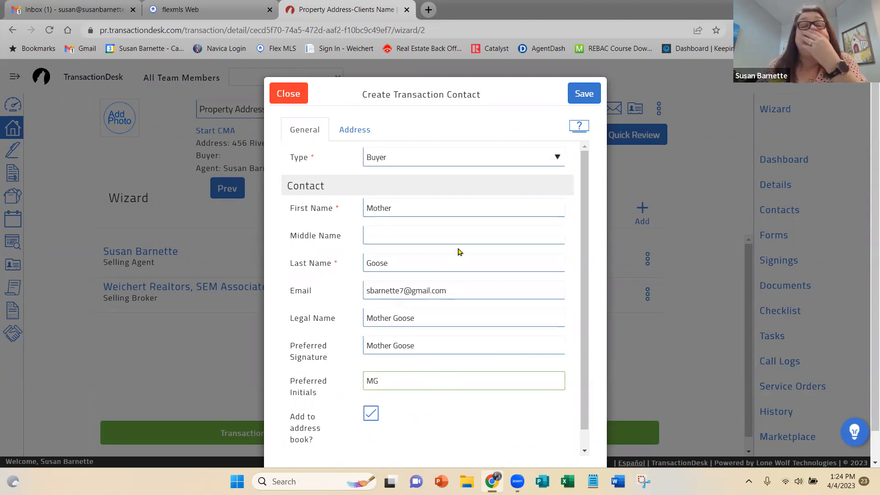
click(355, 132)
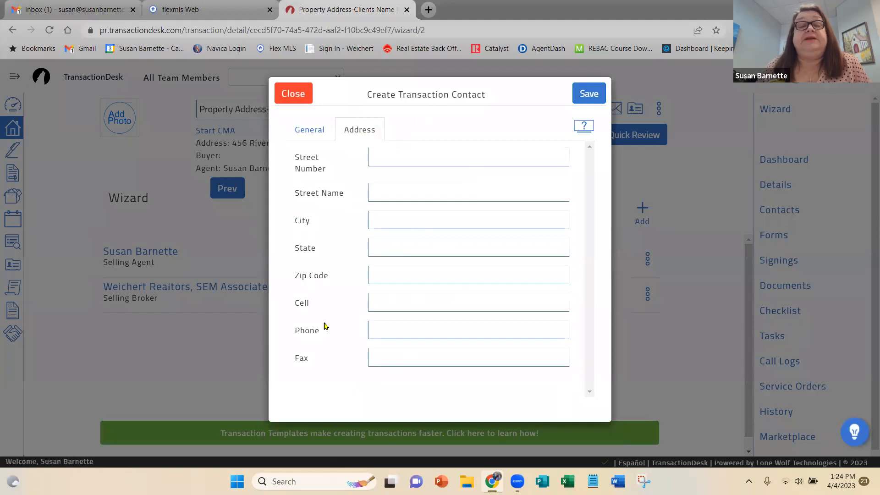
click(305, 132)
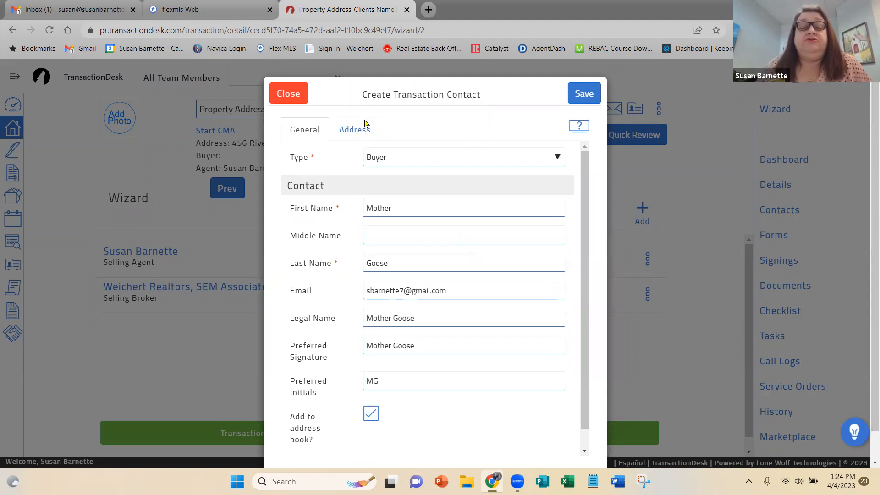
click(585, 96)
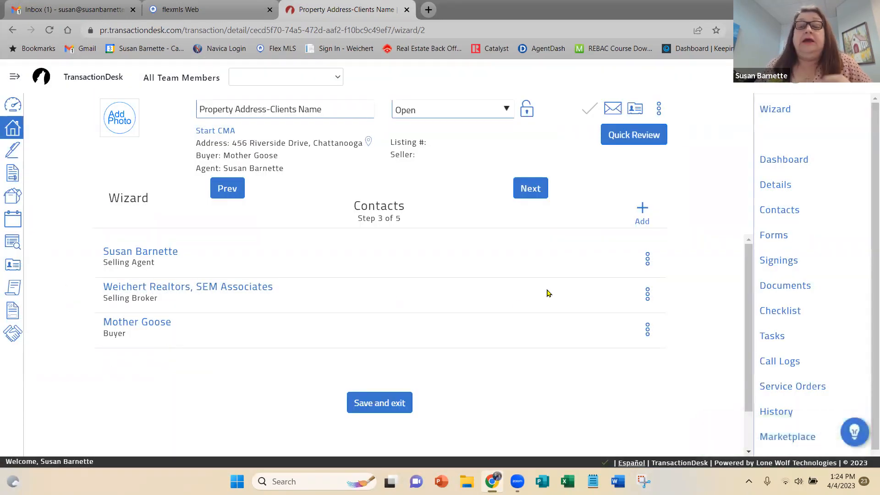
Create another new transaction contact and set its type to Seller.
click(642, 208)
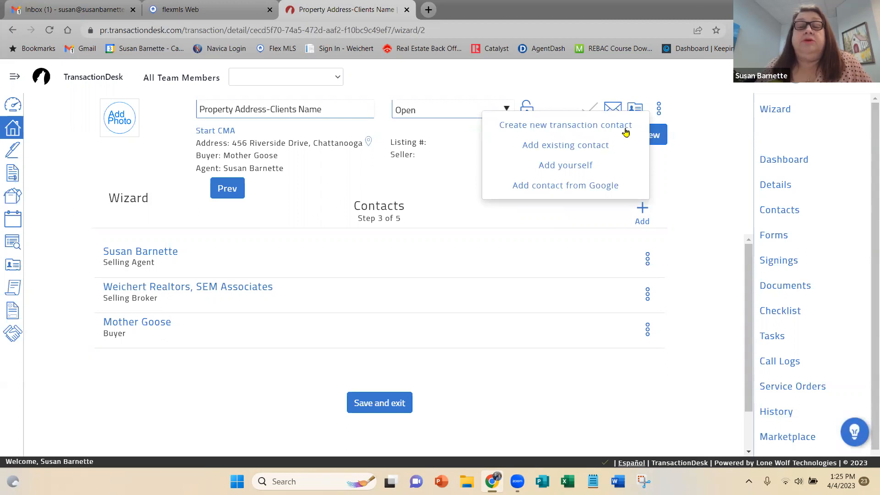
click(601, 127)
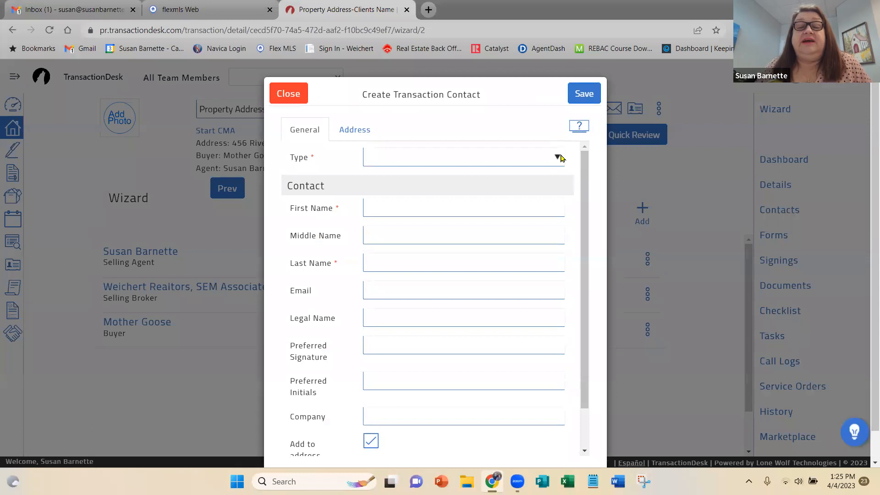
click(560, 158)
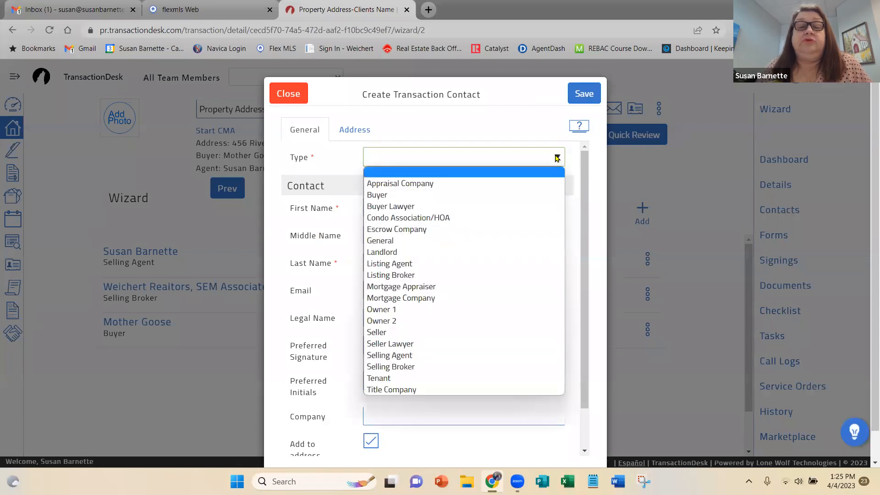
click(443, 336)
Enter the seller's first and last name, leaving the middle name blank.
click(367, 206)
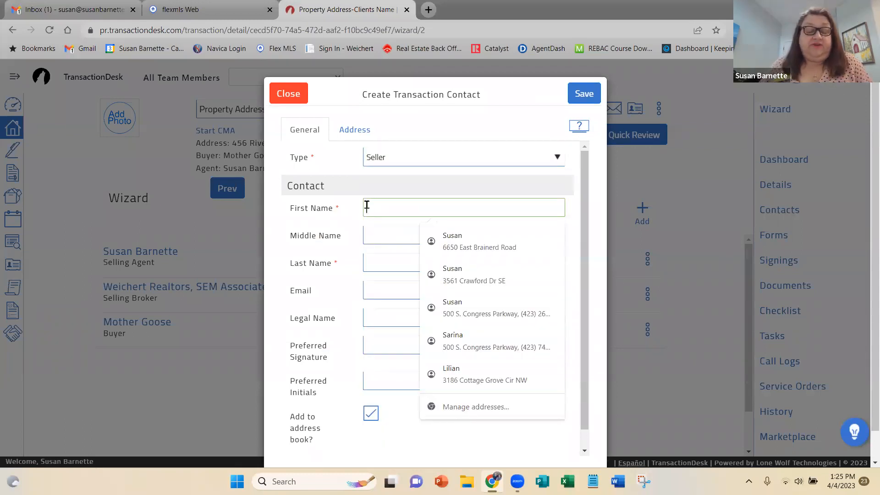
text(Henry)
key(Tab)
key(Tab)
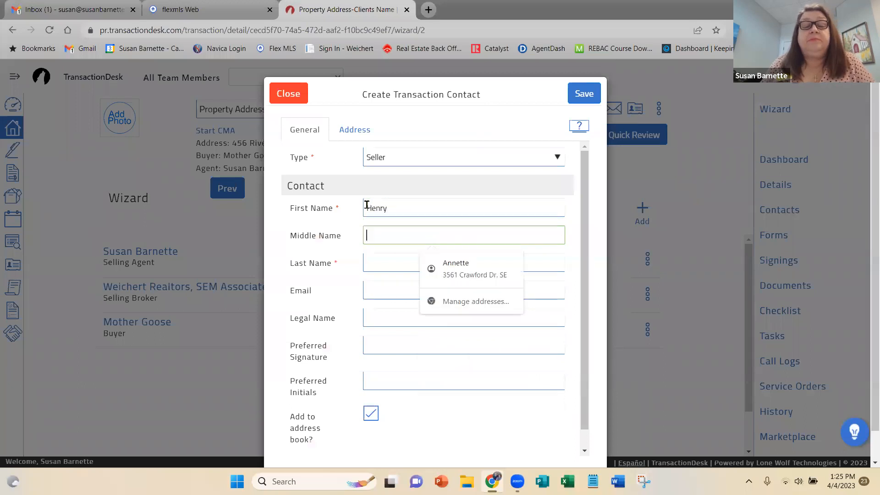
text(Sellsalot)
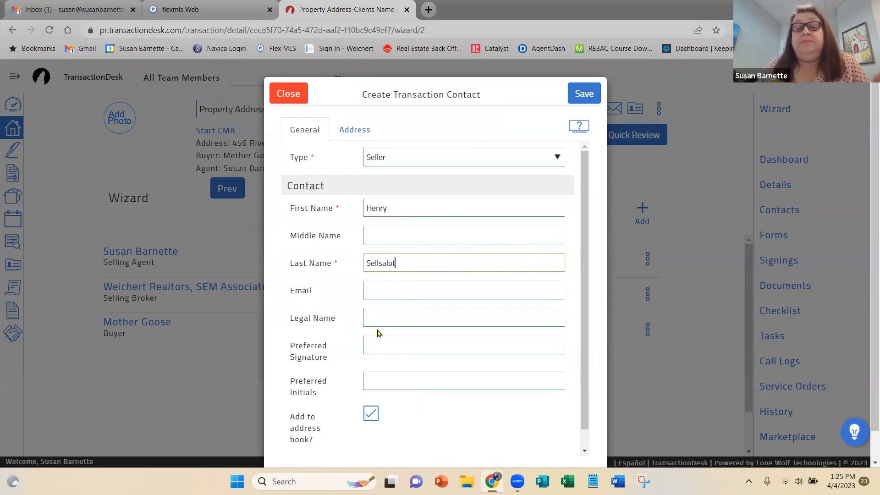
Enter the seller's full legal name and copy it into the preferred signature.
click(381, 313)
text(Henry Sellsalot)
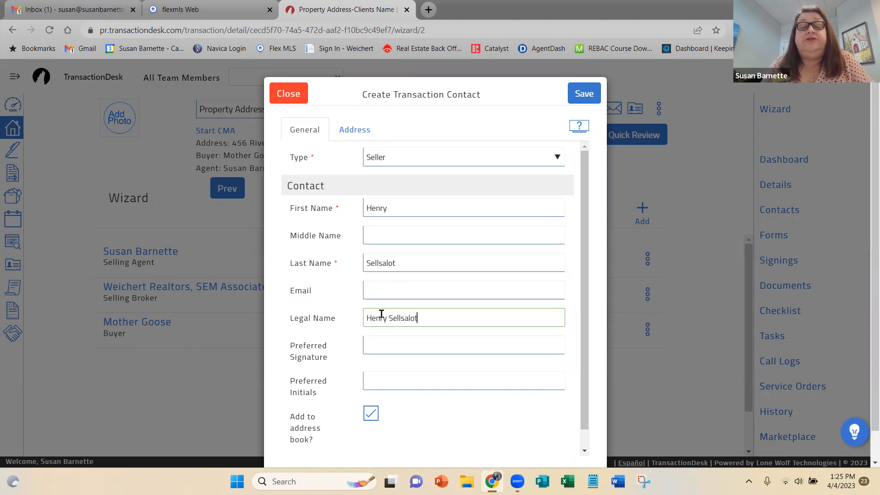
drag(419, 316, 289, 317)
key(ctrl+c)
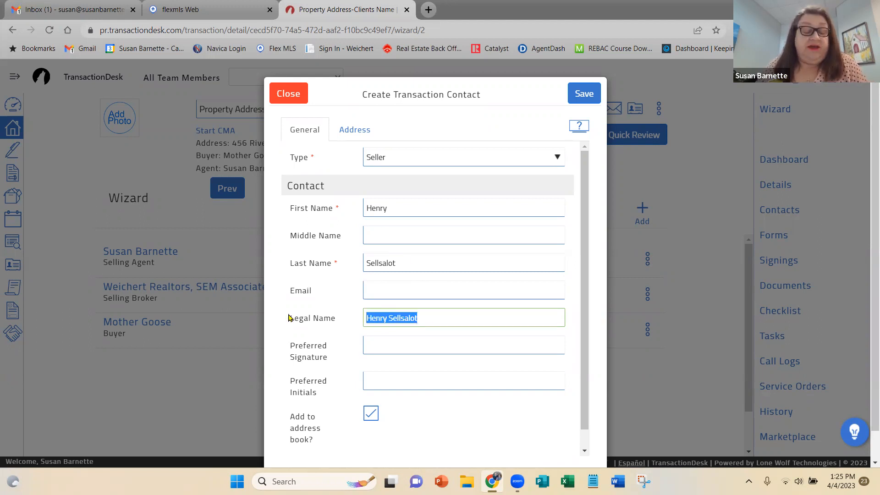
click(370, 340)
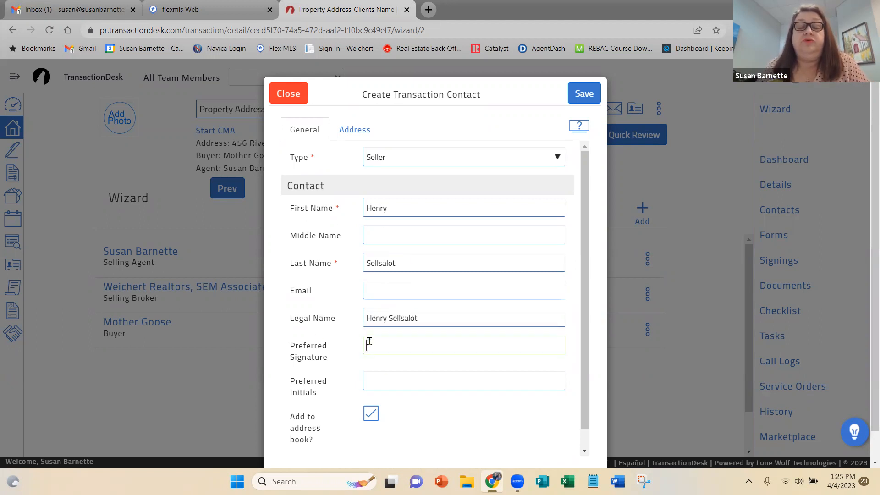
key(ctrl+v)
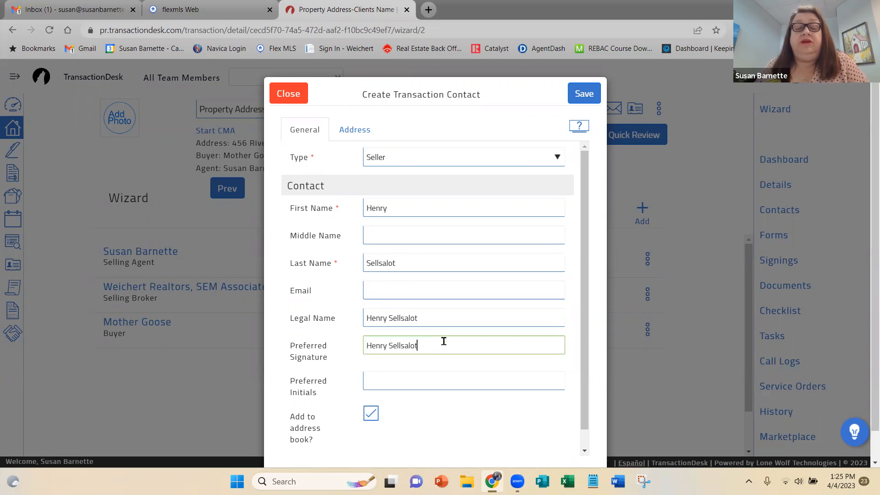
Fill in the seller's preferred initials and save the contact with the e-mail left blank.
click(367, 378)
text(HS)
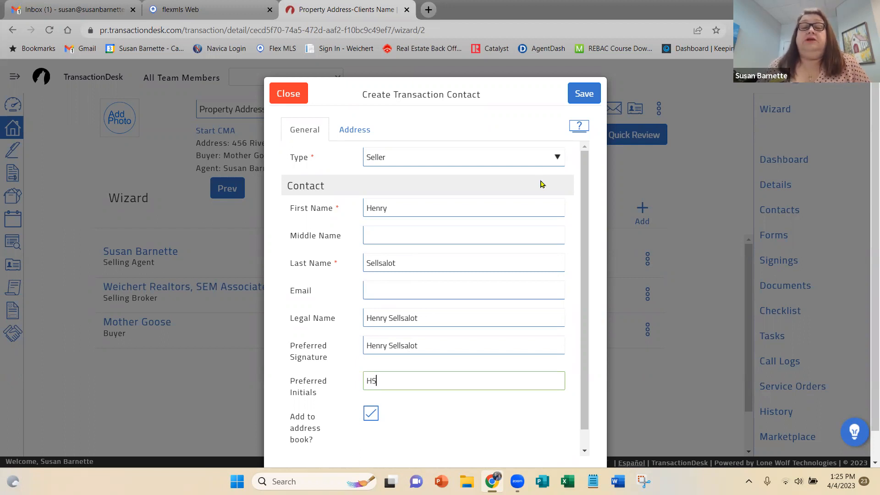
click(583, 98)
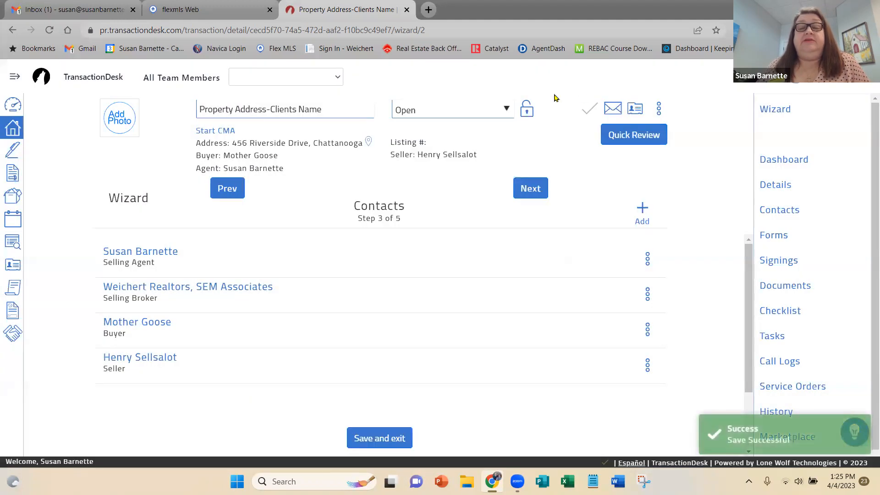
Search the existing contacts by first name and add the matching Broker contact that has an e-mail to the transaction.
click(642, 208)
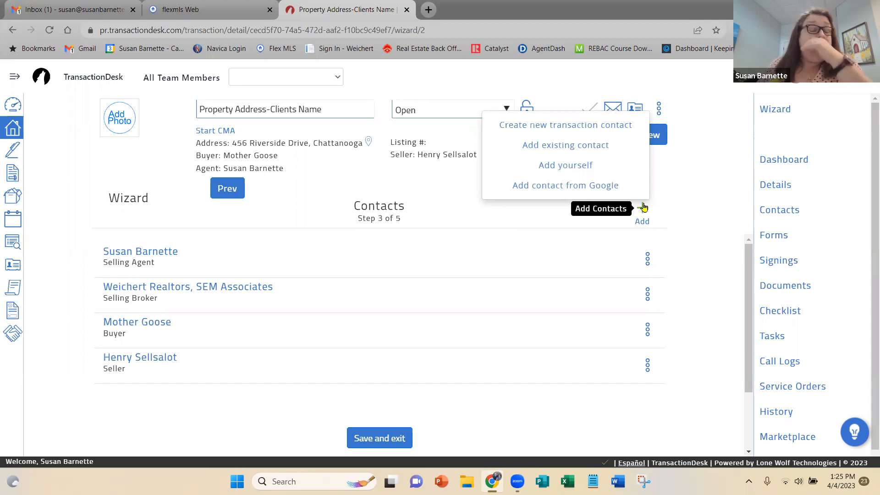
click(565, 146)
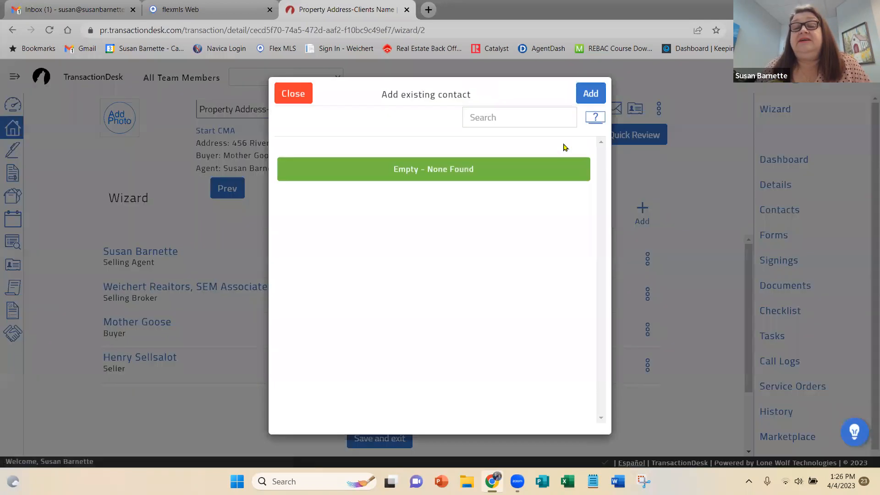
click(463, 121)
text(terry)
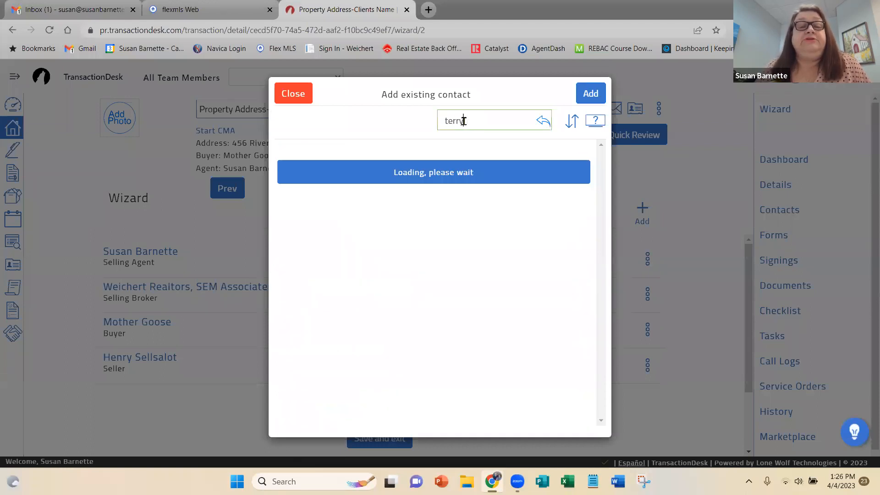
click(581, 161)
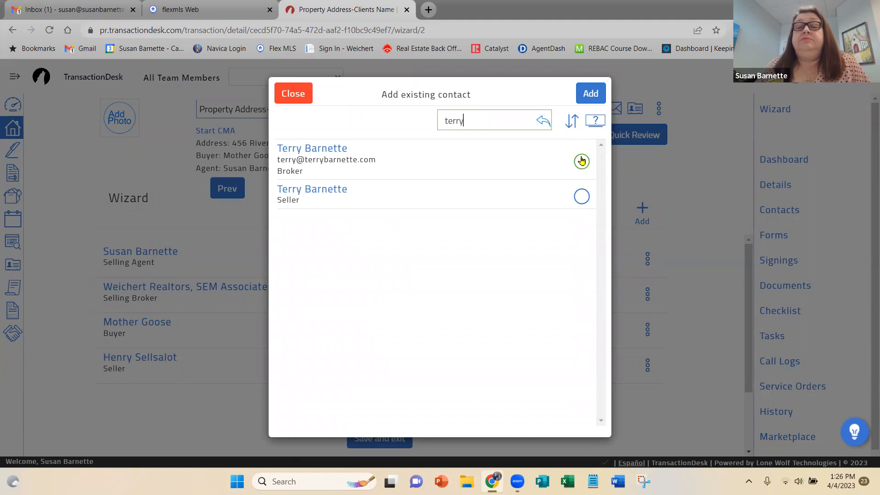
click(589, 92)
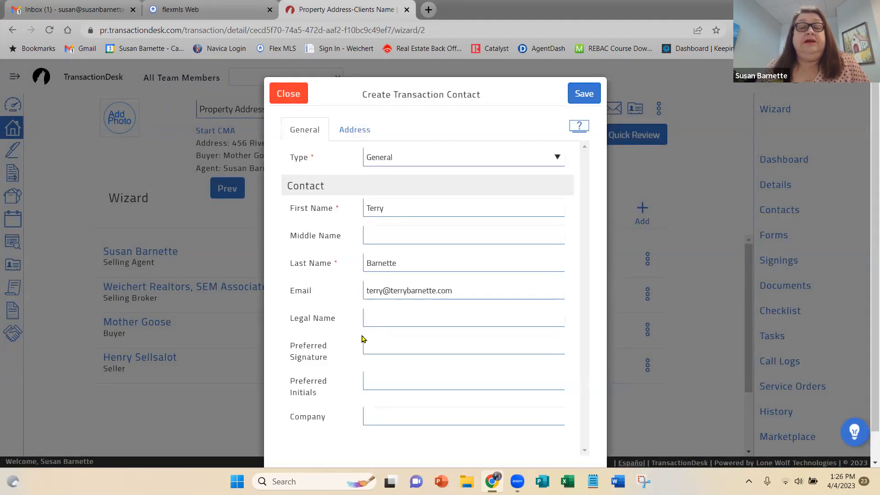
Enter the contact's full legal name, copy it into the preferred signature and fill in the preferred initials.
click(375, 319)
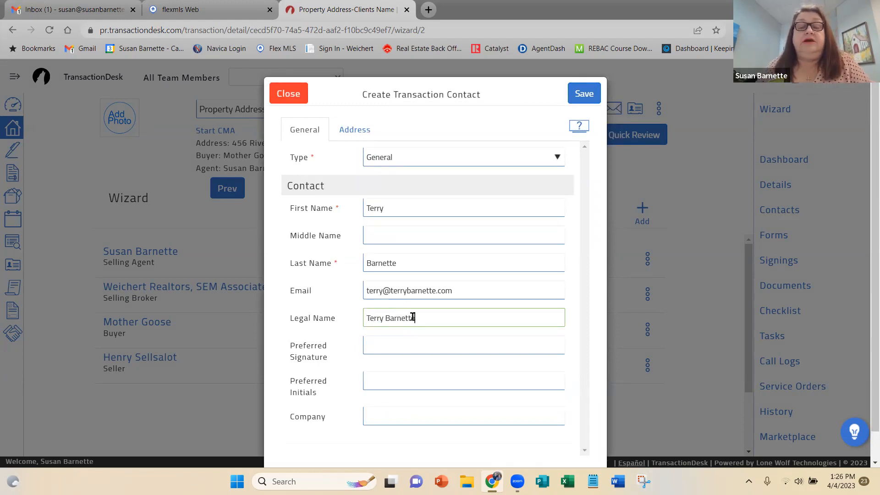
drag(416, 317, 331, 328)
key(ctrl+c)
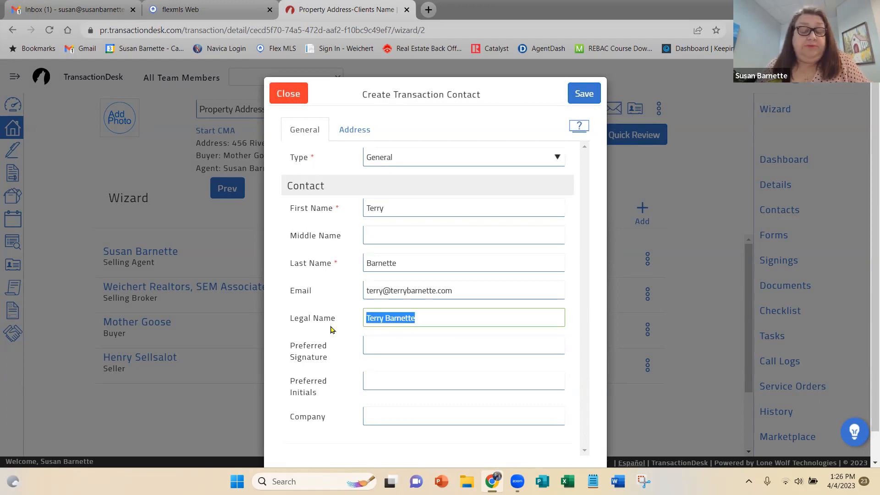
click(375, 339)
key(ctrl+v)
click(373, 378)
text(TB)
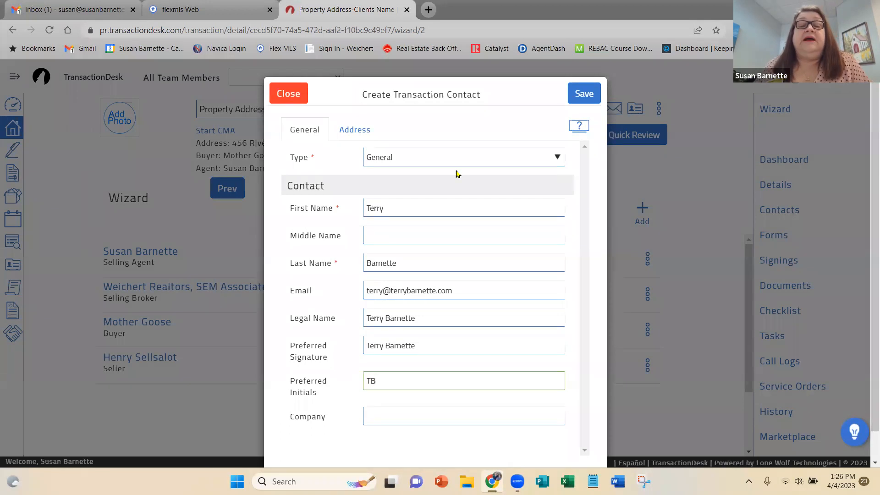
Set this contact's type to Listing Agent and save the contact.
click(471, 158)
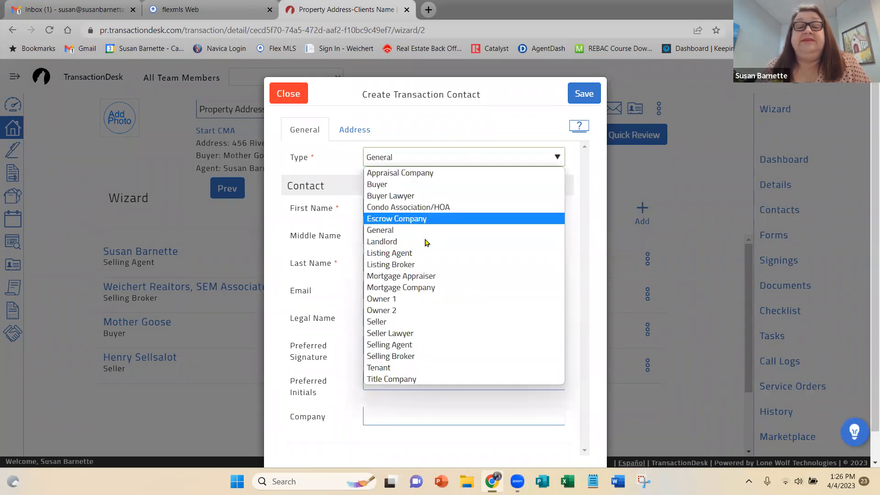
click(419, 254)
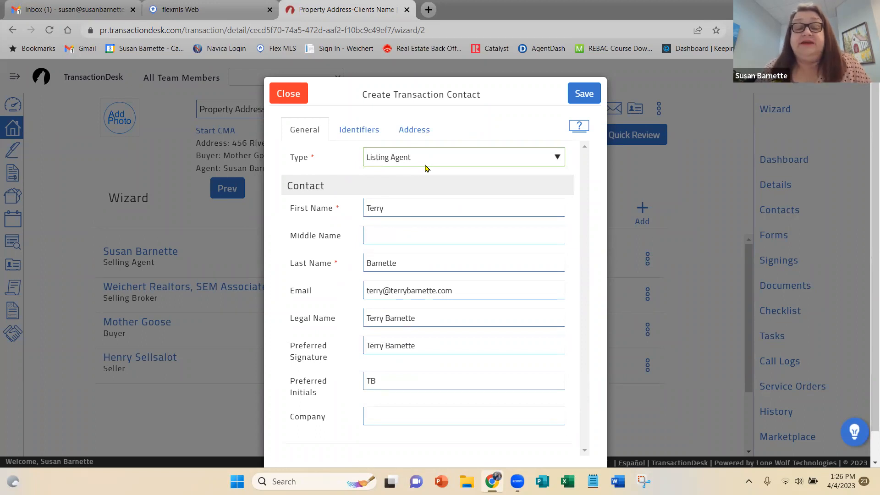
click(583, 95)
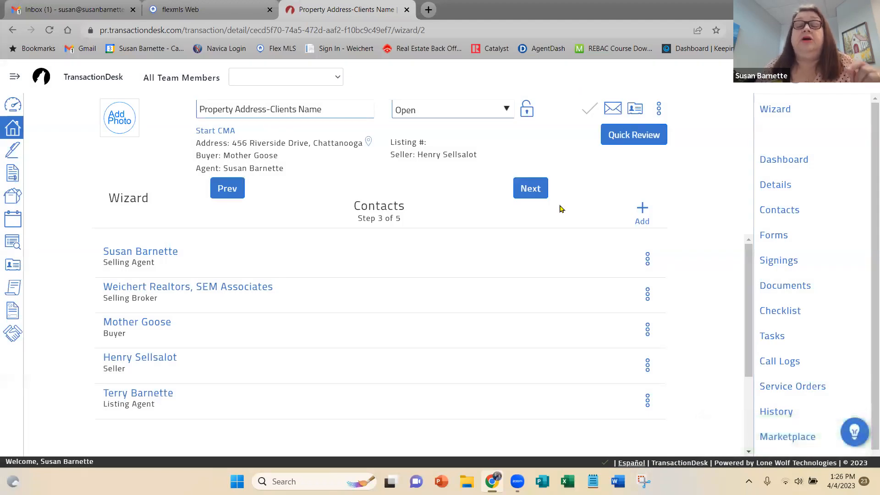
Search the existing contacts for "weichert" and add Weichert Realtors SEM Associates to the transaction.
click(643, 208)
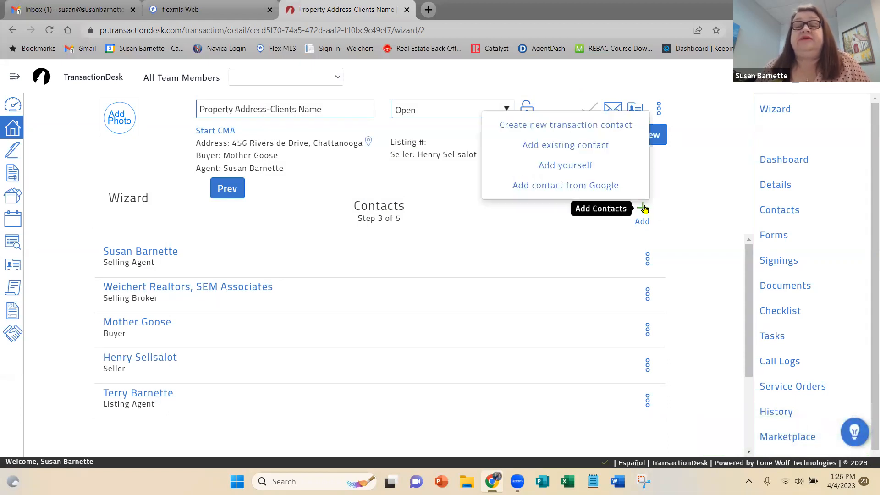
click(602, 149)
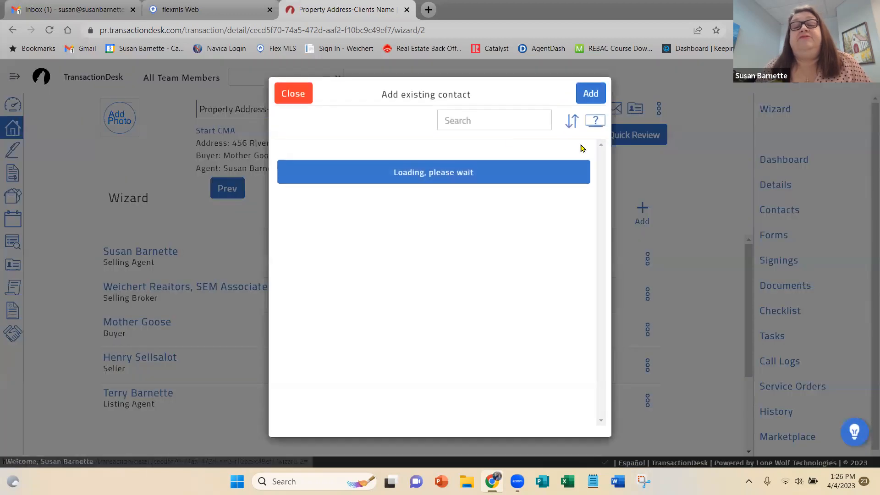
click(469, 118)
text(weichert)
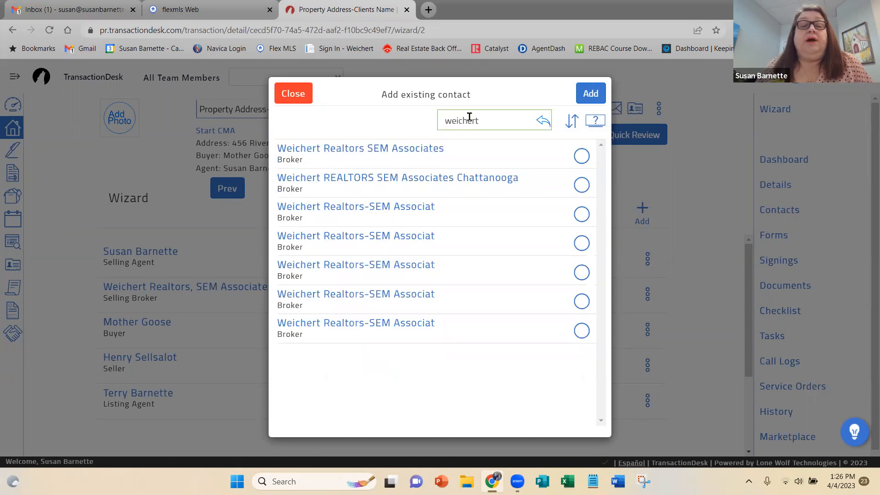
click(583, 156)
click(594, 97)
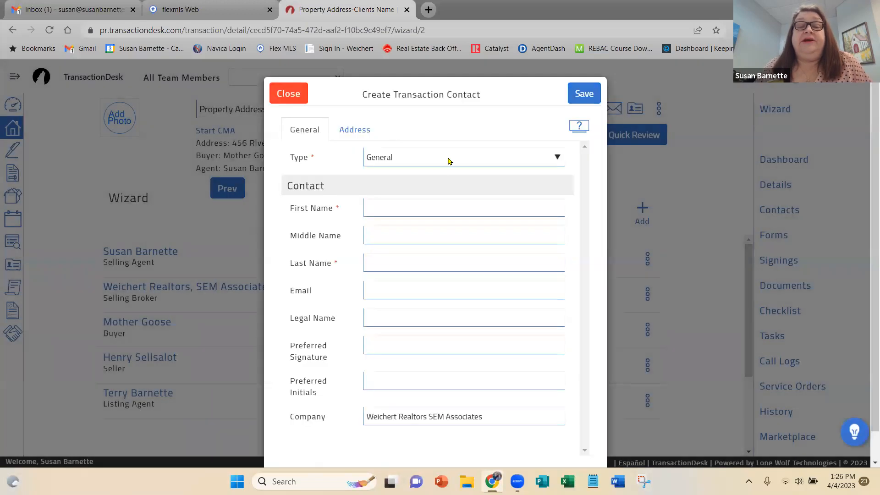
Set the Weichert Realtors SEM Associates contact's type to Listing Broker, save it and check the contact list.
click(449, 160)
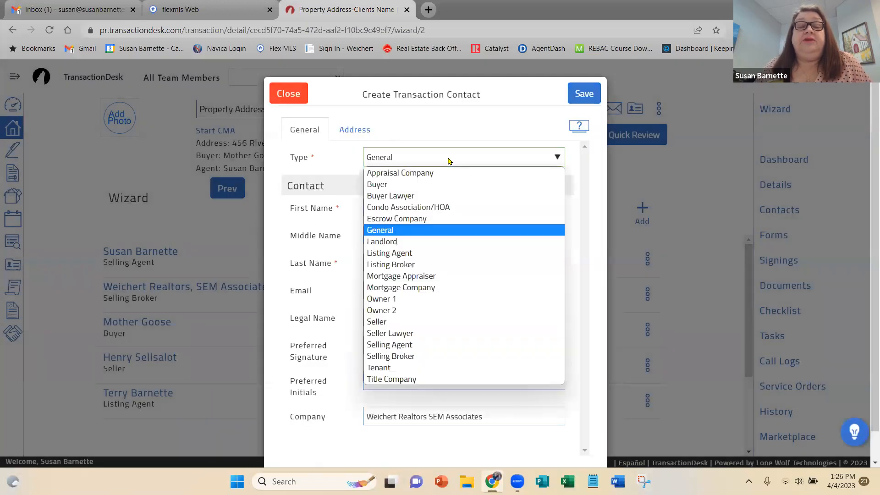
click(428, 263)
click(583, 94)
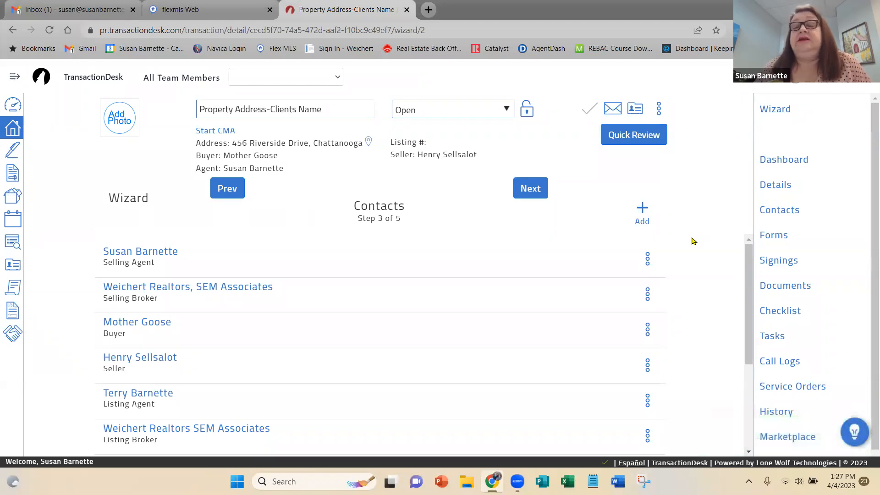
scroll(693, 241, down, 3)
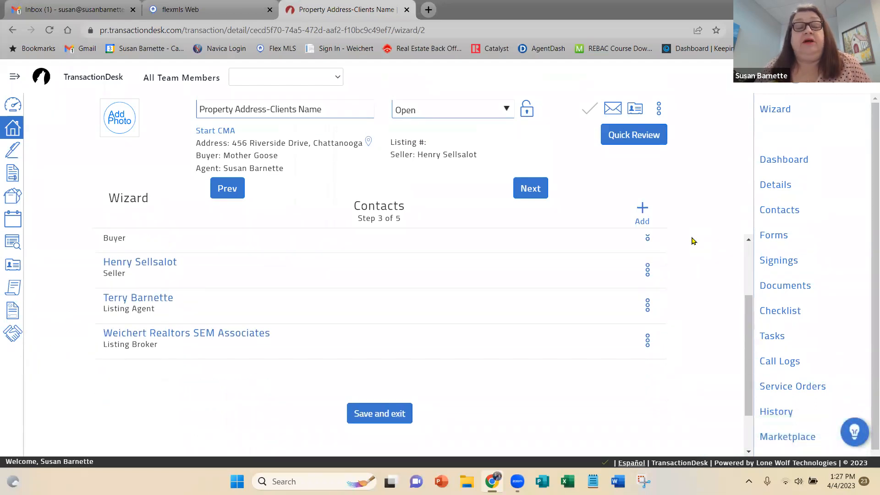
scroll(692, 241, up, 3)
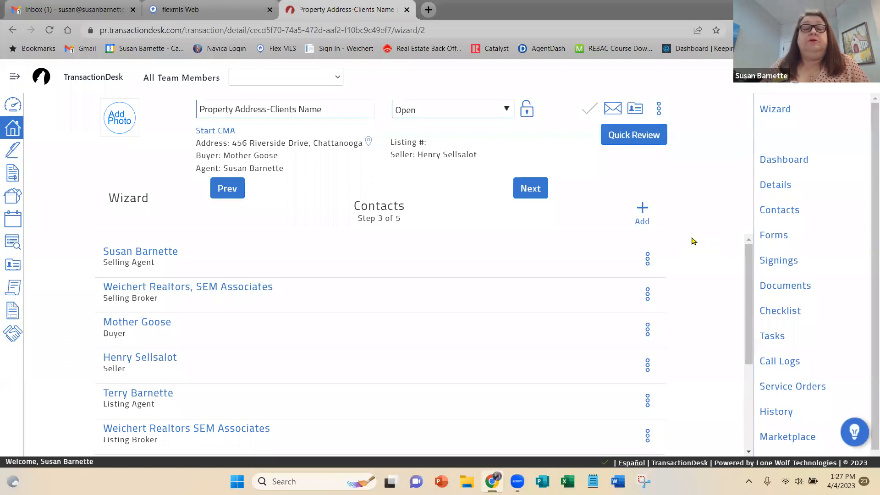
Advance the wizard to the Forms step and review the full list of forms supplied by the template.
click(530, 188)
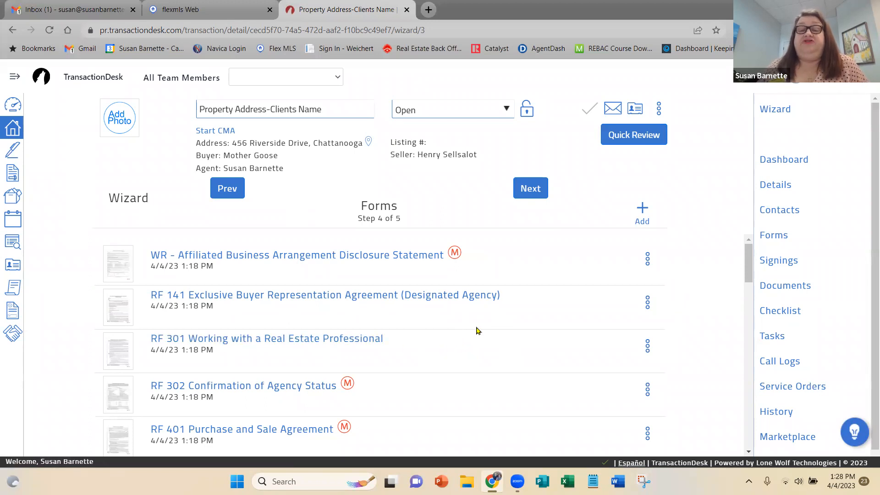
scroll(477, 330, down, 2)
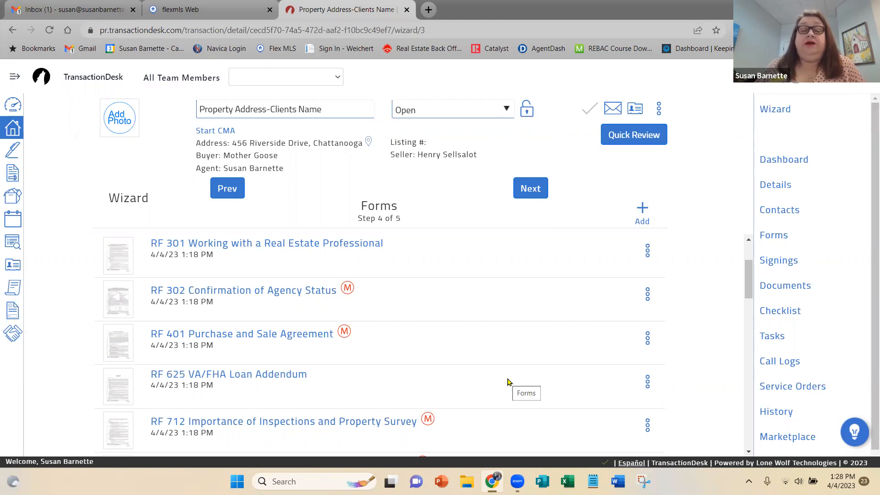
scroll(507, 381, down, 8)
scroll(531, 355, down, 4)
scroll(531, 355, down, 2)
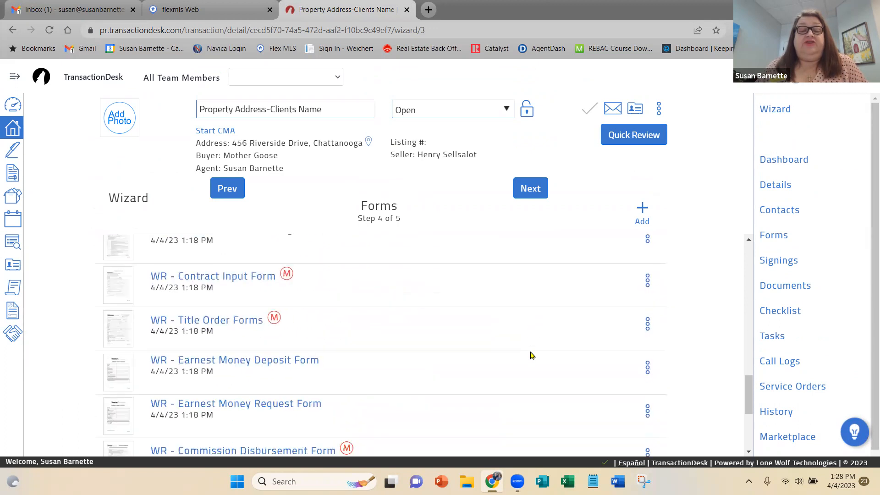
scroll(532, 355, down, 2)
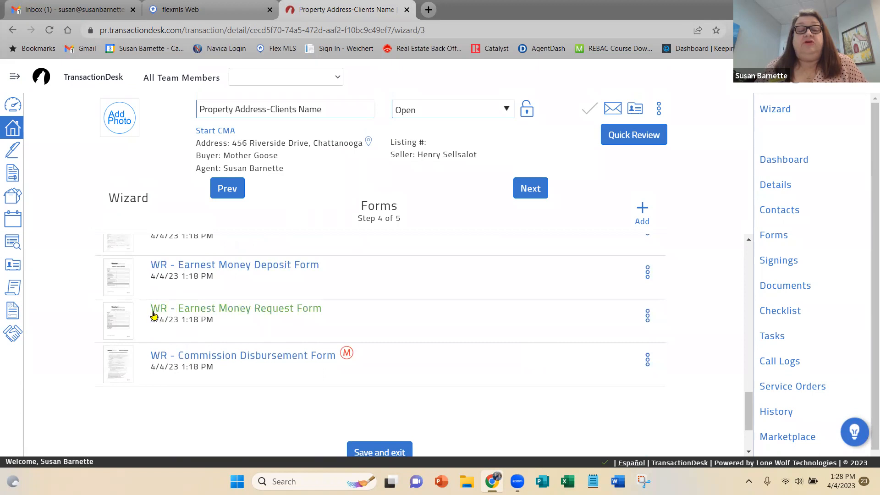
scroll(512, 318, up, 15)
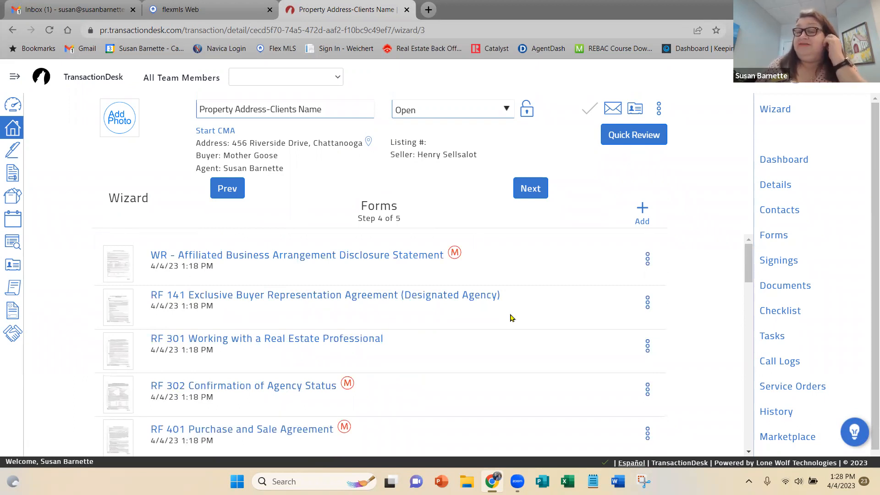
Advance the wizard to the Documents step and start adding a new document by choosing files from the computer.
click(529, 192)
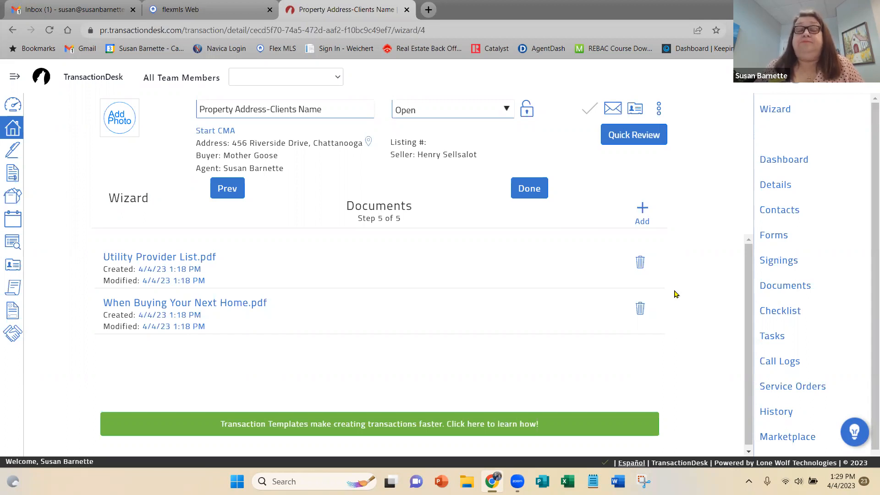
click(642, 213)
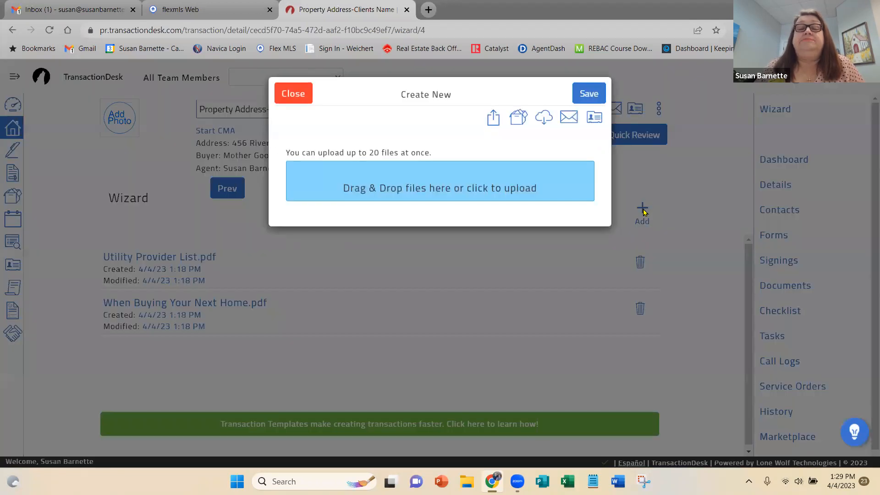
click(435, 179)
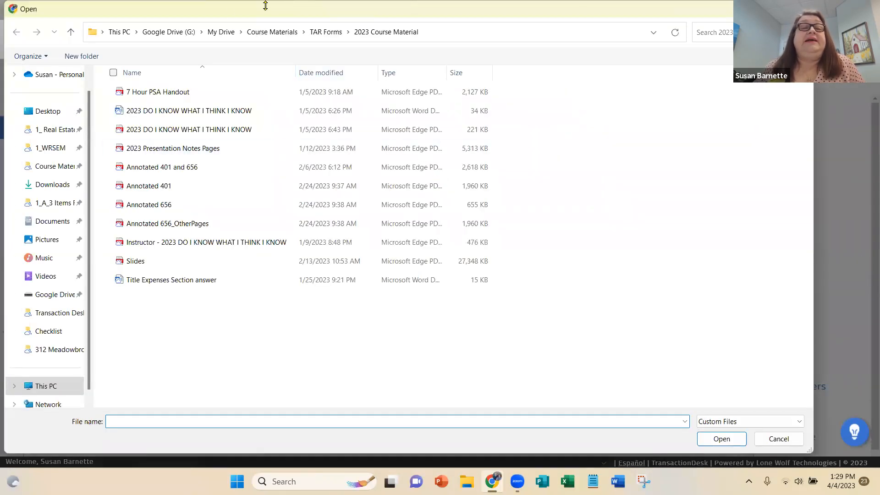
Browse My Drive to the TEST folder inside 1_ Real Estate > 1_Buyers to look at its files.
click(217, 31)
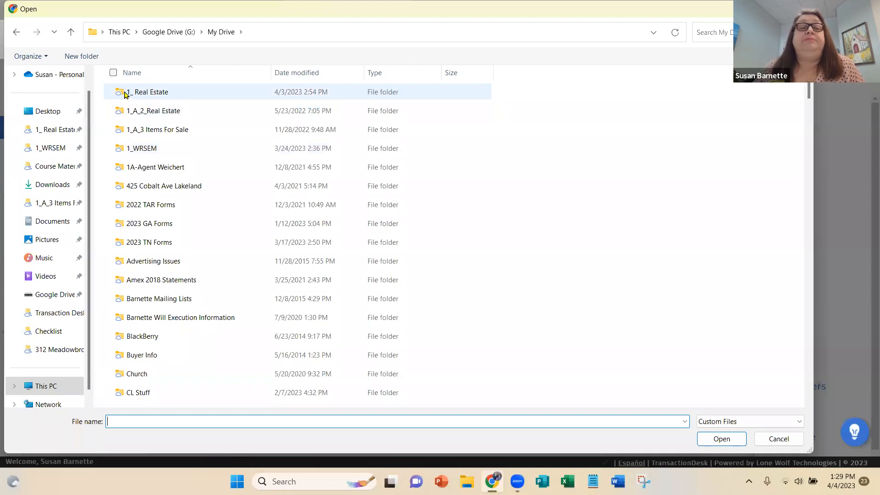
double_click(163, 94)
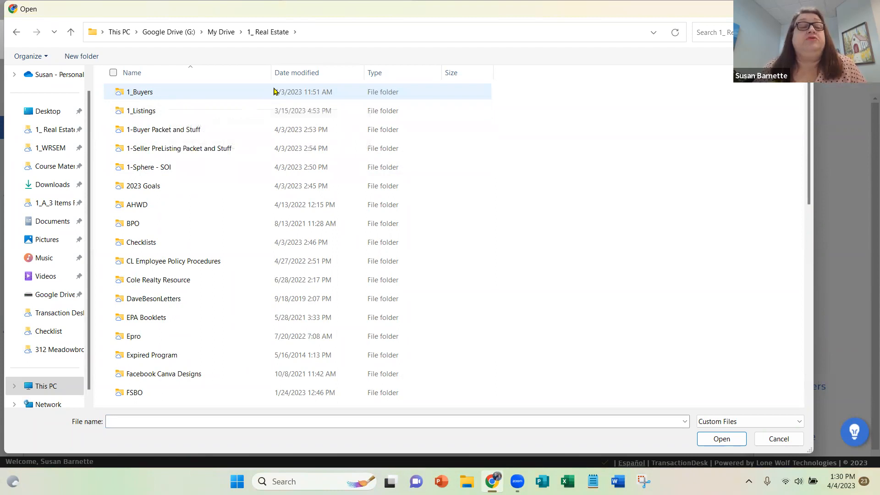
double_click(179, 97)
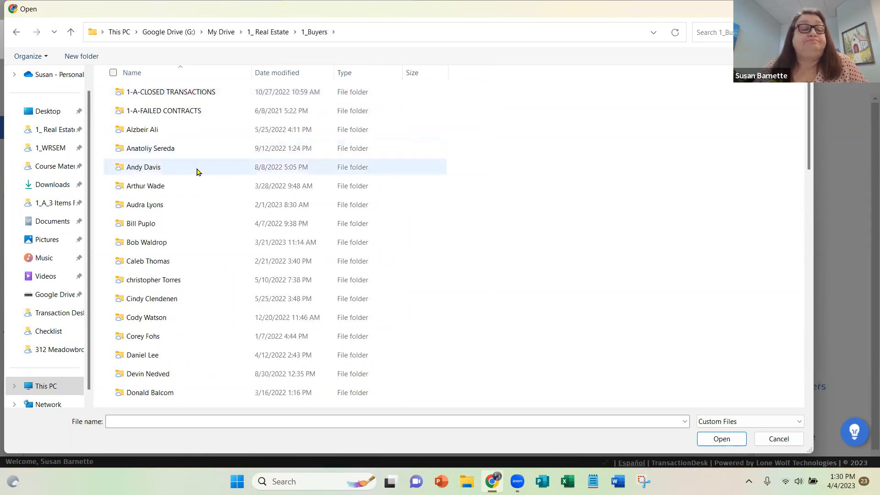
scroll(197, 172, down, 11)
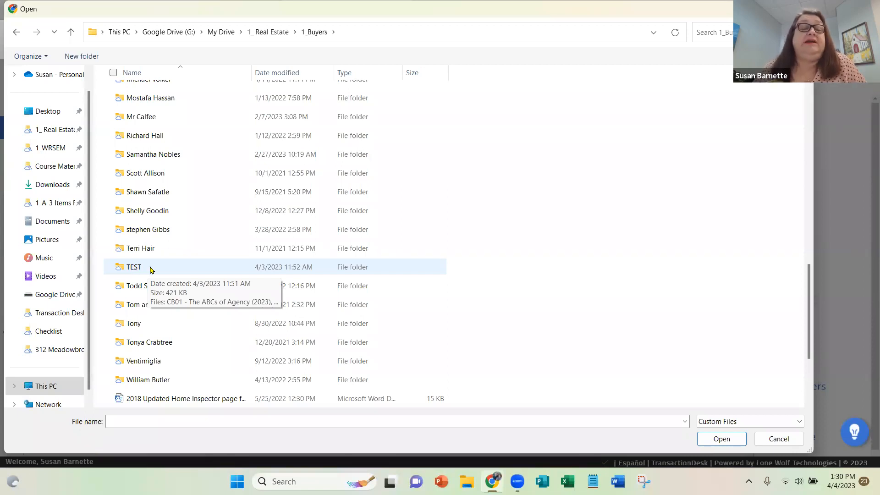
double_click(133, 267)
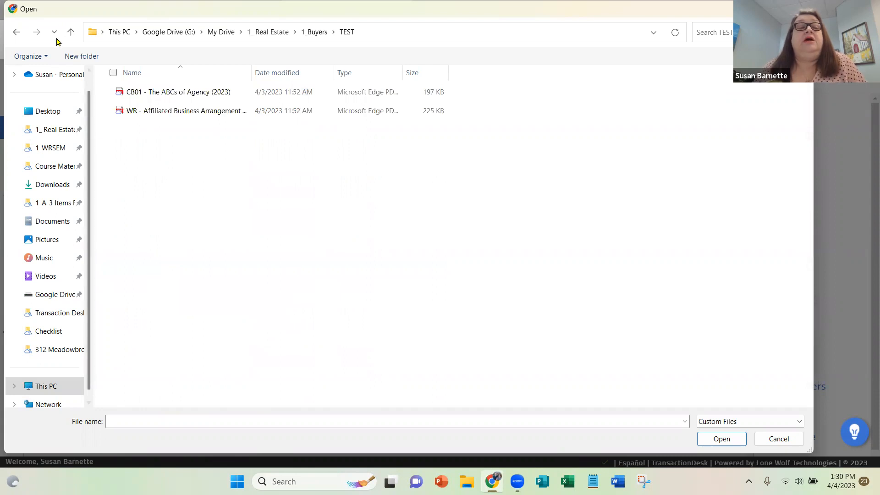
Go back up to the 1_ Real Estate folder and open its 1_Listings folder.
click(71, 33)
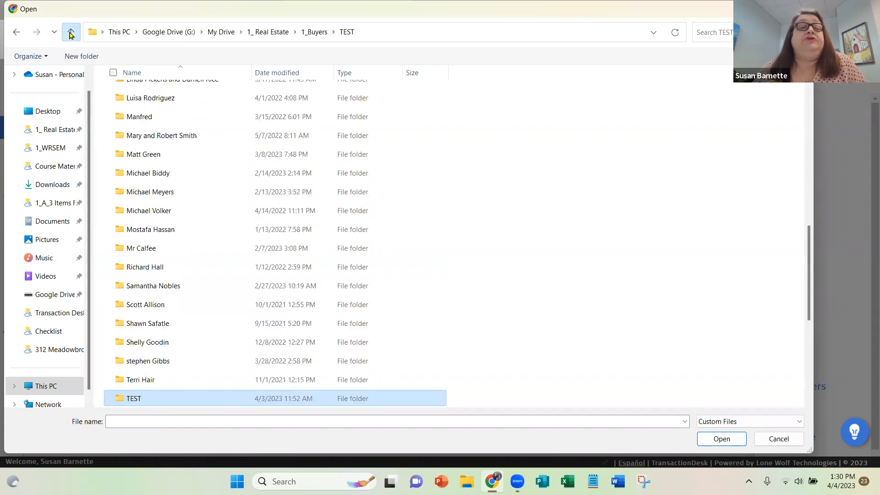
click(71, 33)
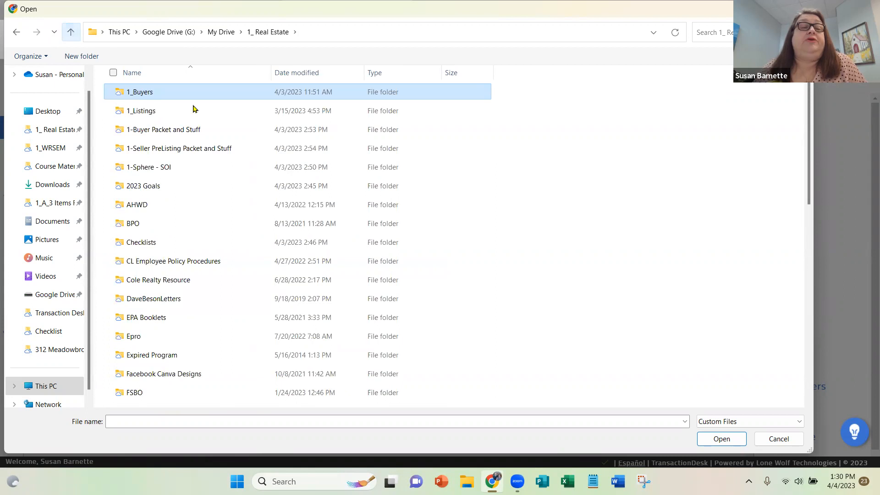
double_click(167, 111)
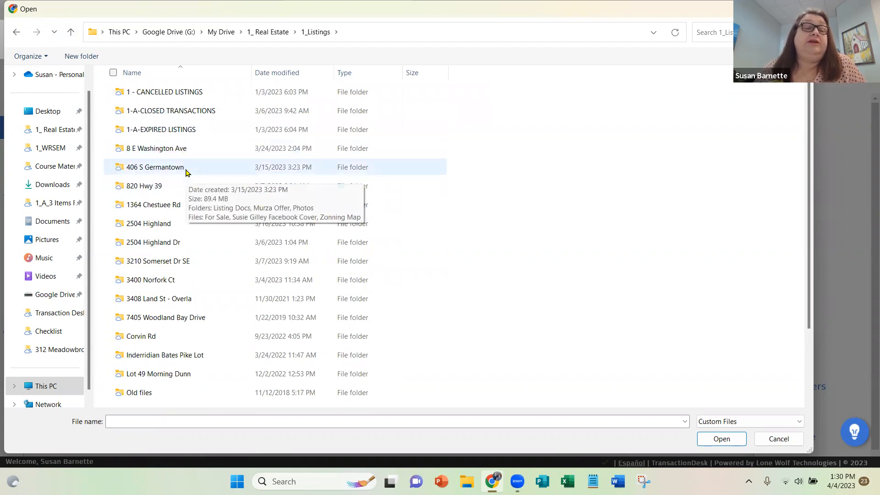
Upload the RF 302 Confirmation of Agency Status (1) and Lead Based Paint Disclosure-Seller Signed files from the Germantown listing's Listing Docs folder.
double_click(186, 167)
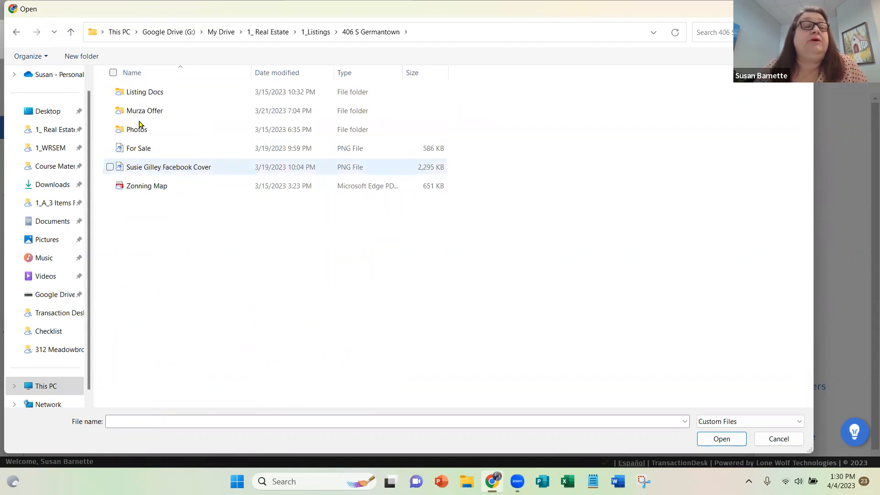
double_click(152, 92)
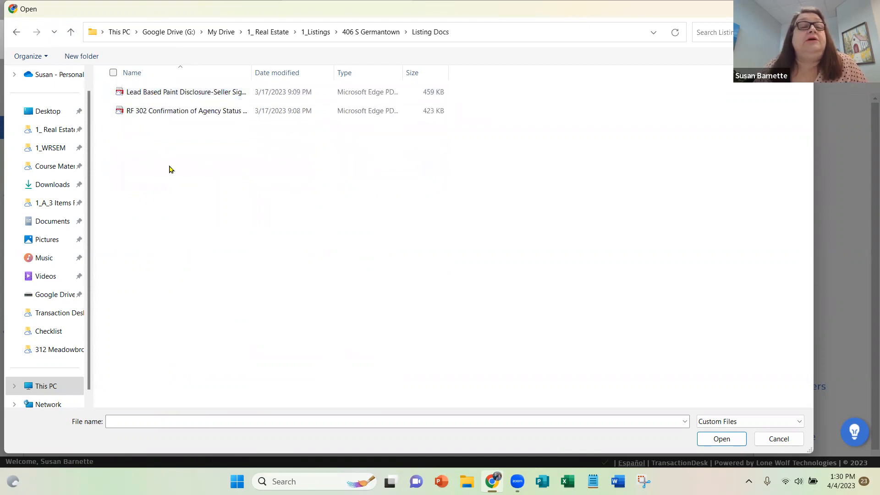
click(111, 92)
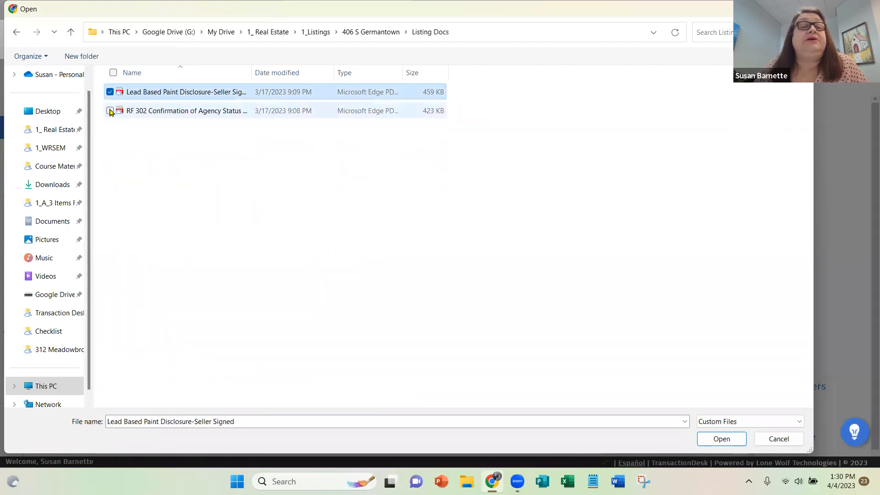
click(110, 111)
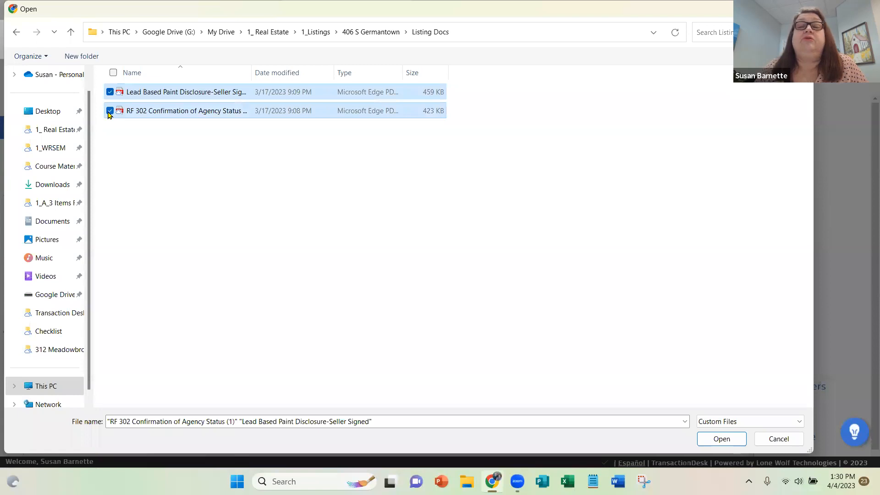
click(661, 420)
key(Return)
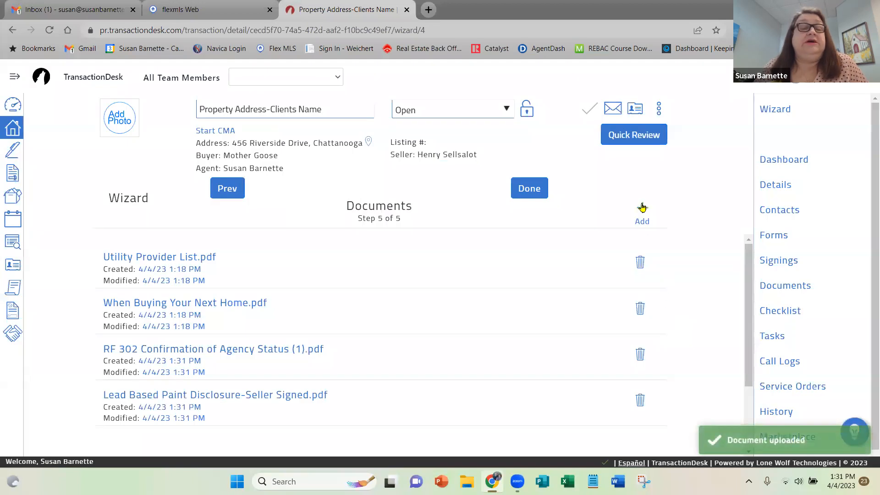
Add another document by uploading the Disclosure Exemption file from the Chestuee Rd listing's Listing Docs folder.
click(642, 208)
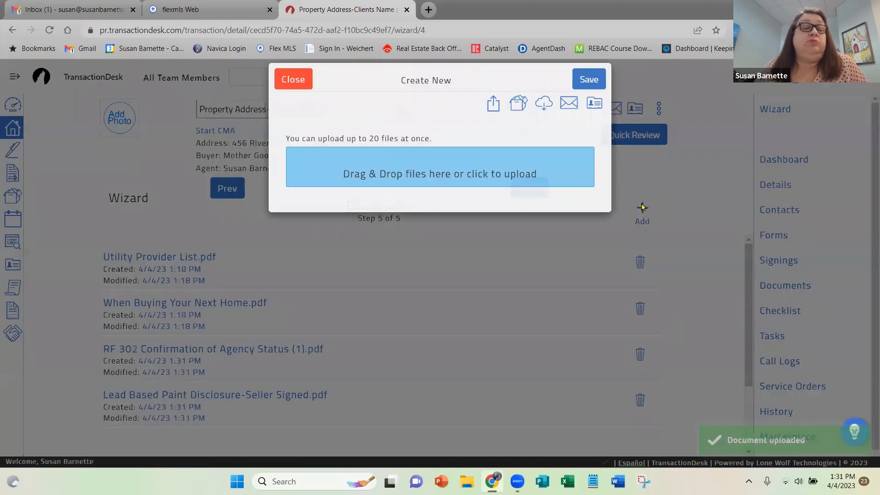
click(362, 176)
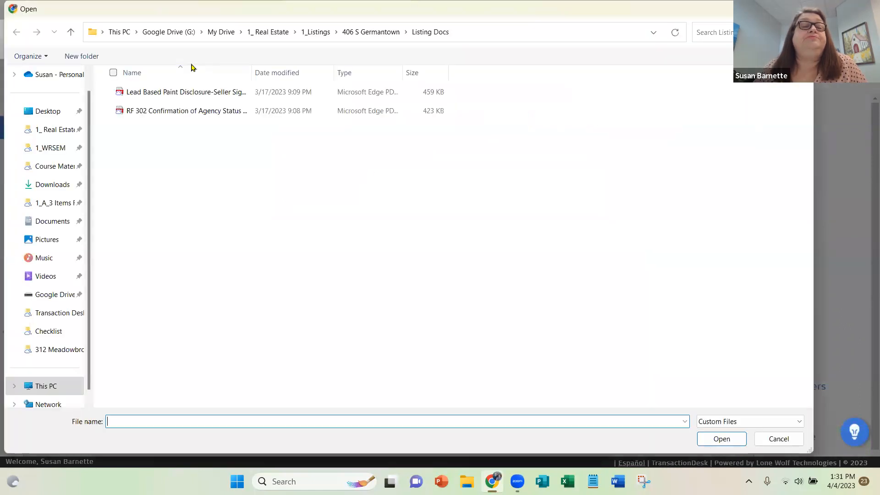
click(73, 32)
click(72, 31)
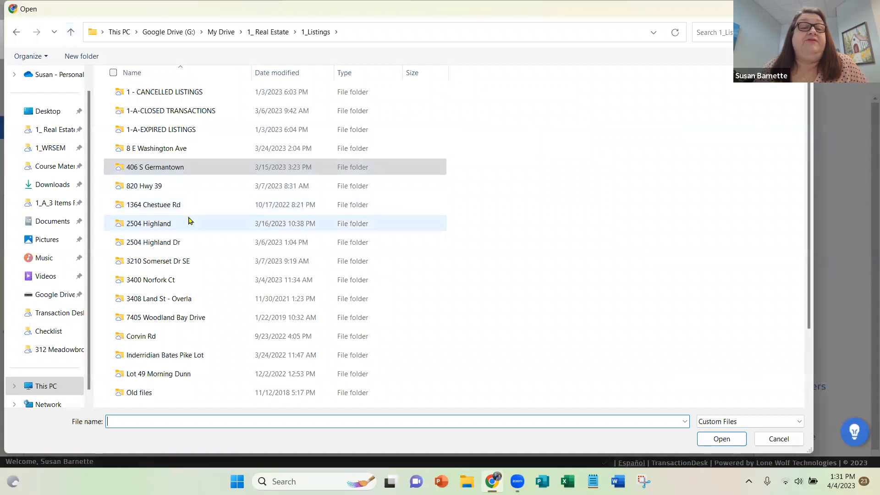
click(190, 262)
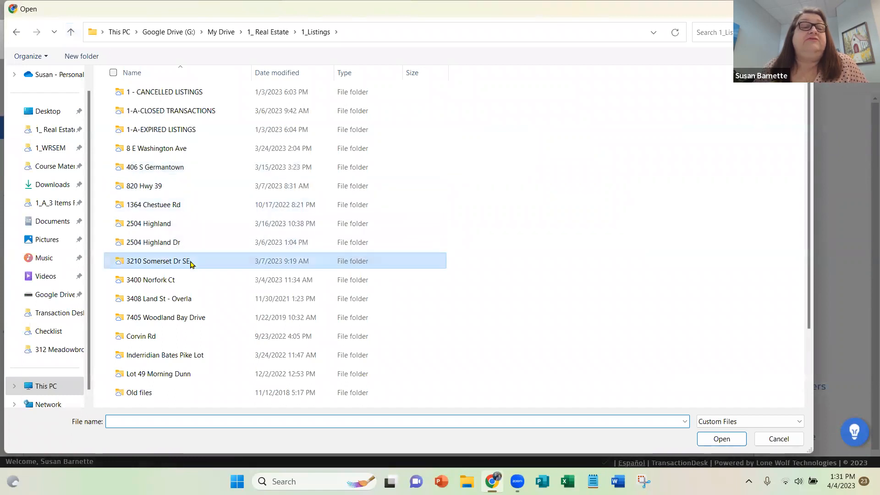
double_click(190, 262)
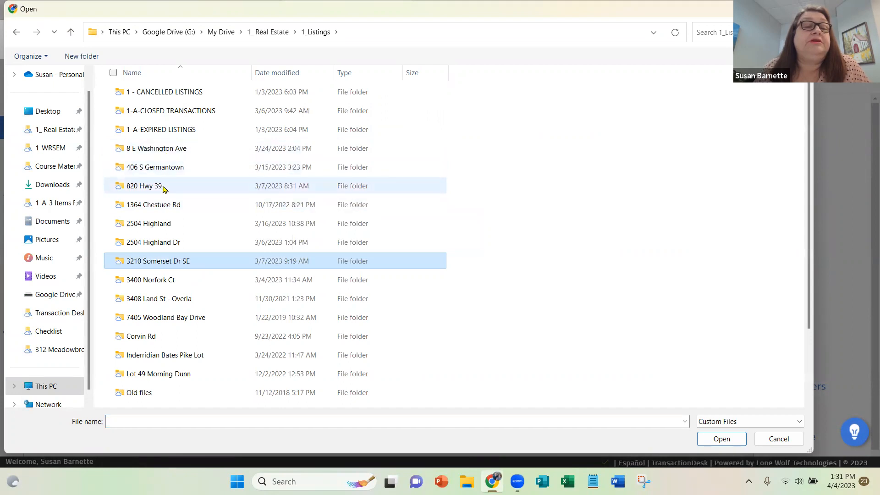
double_click(170, 207)
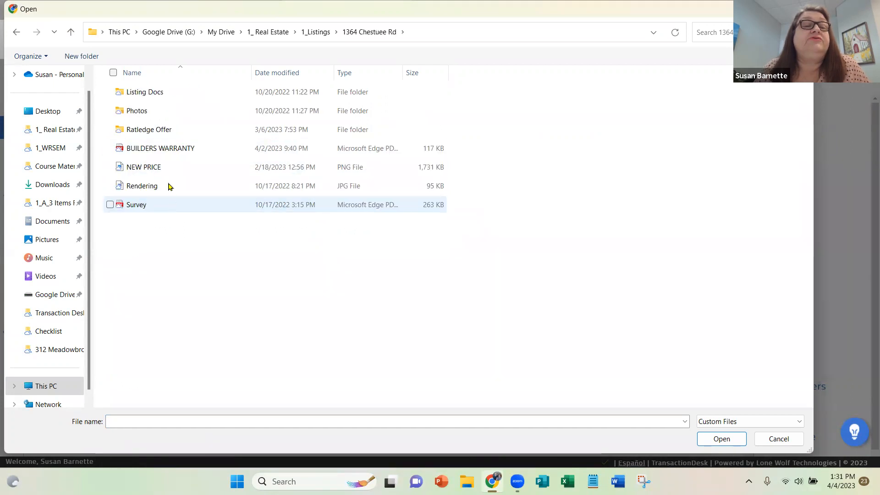
double_click(154, 94)
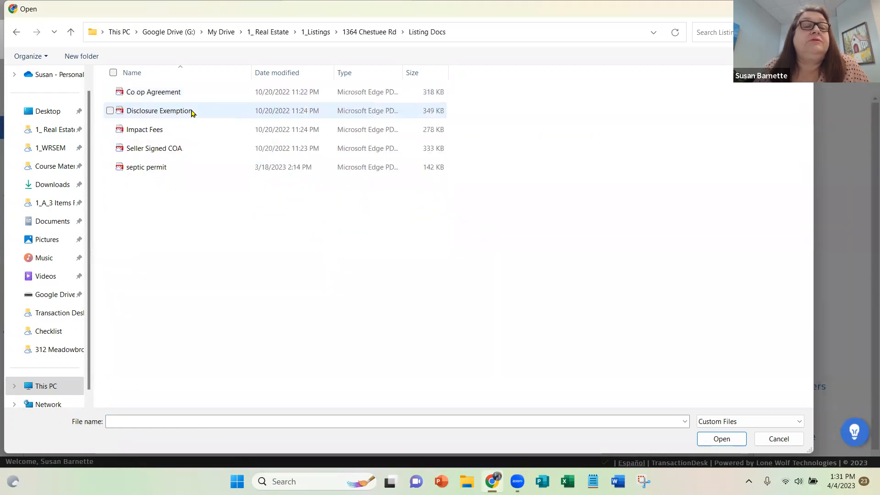
click(190, 112)
key(Return)
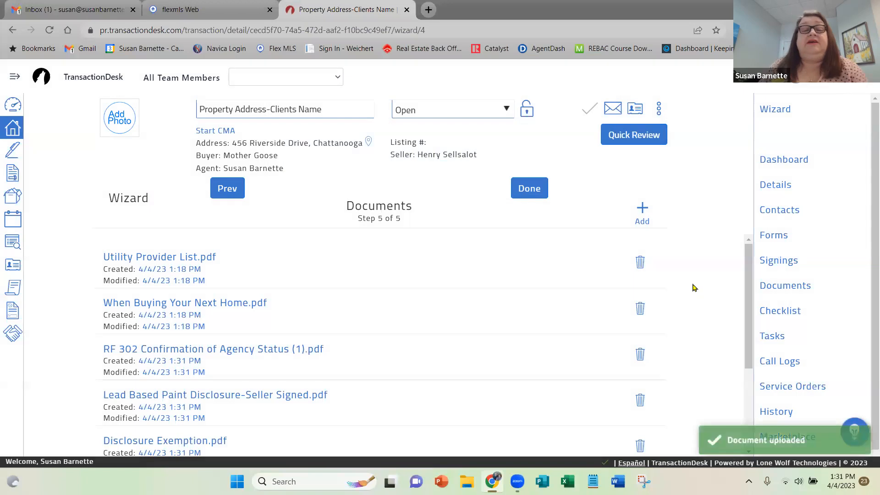
Review the full list of template and uploaded documents in the wizard's Documents step.
scroll(692, 287, down, 2)
scroll(692, 288, up, 2)
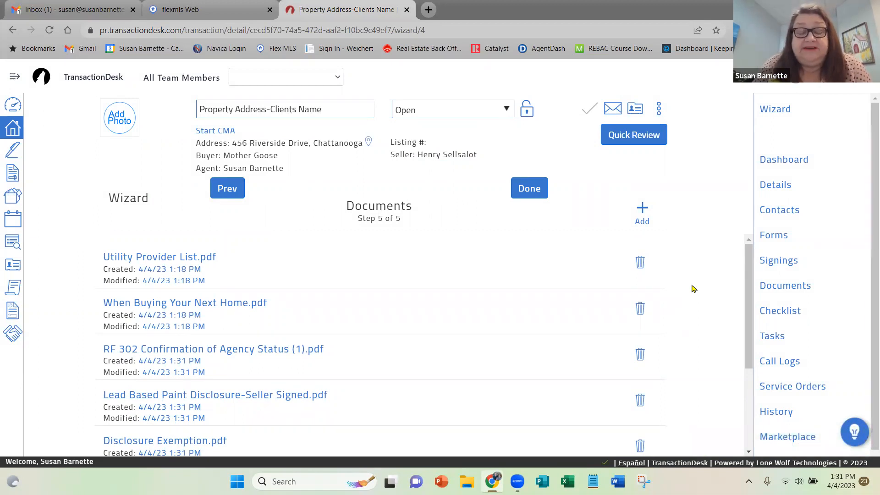
scroll(693, 288, down, 1)
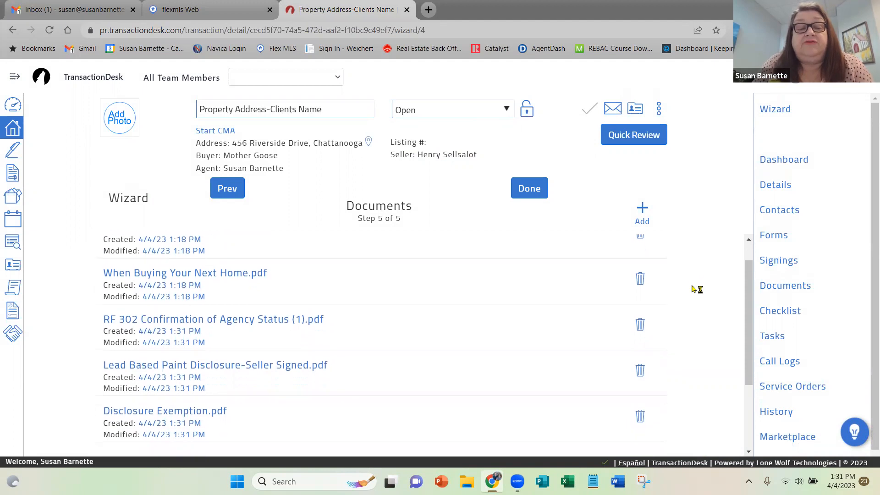
scroll(692, 288, down, 1)
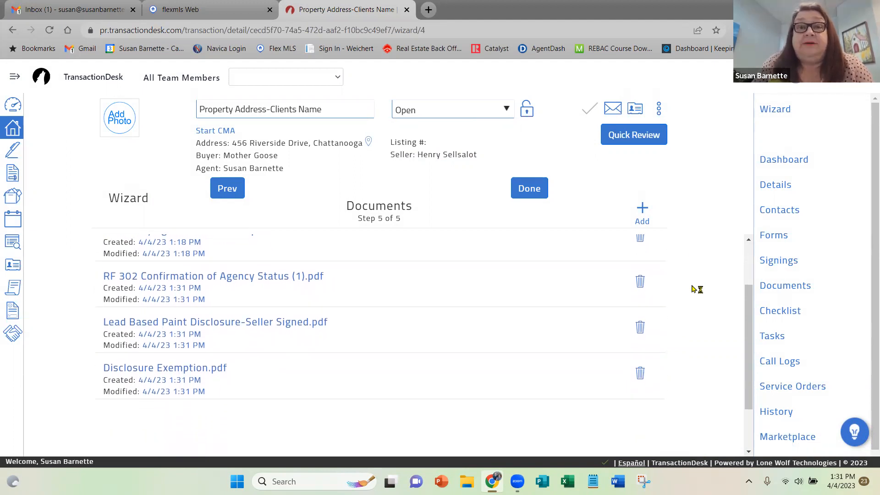
scroll(693, 288, up, 2)
scroll(692, 289, down, 3)
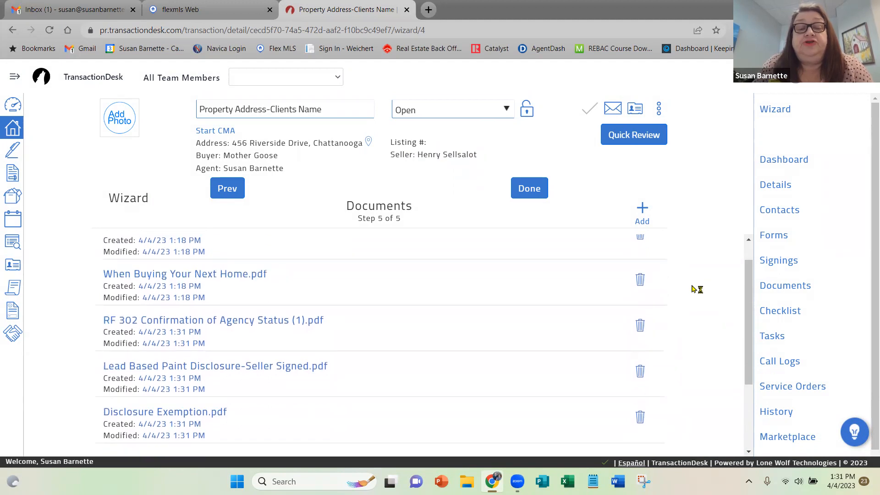
scroll(693, 288, up, 2)
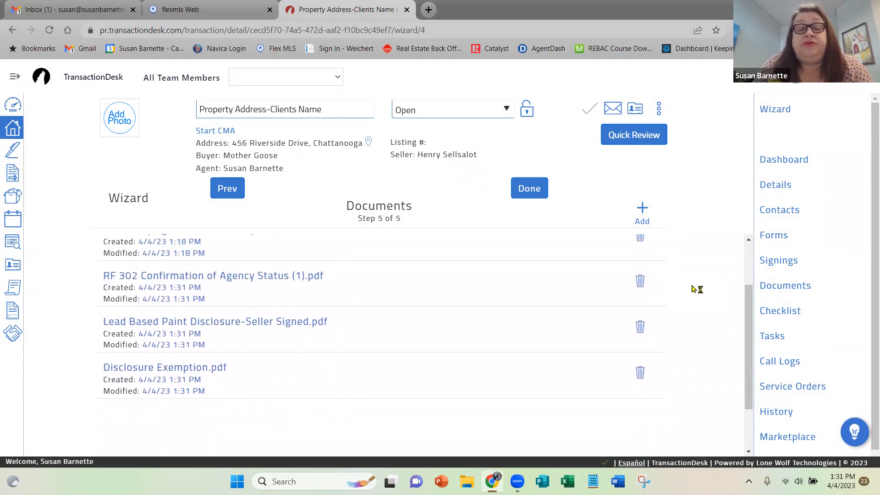
scroll(693, 288, up, 1)
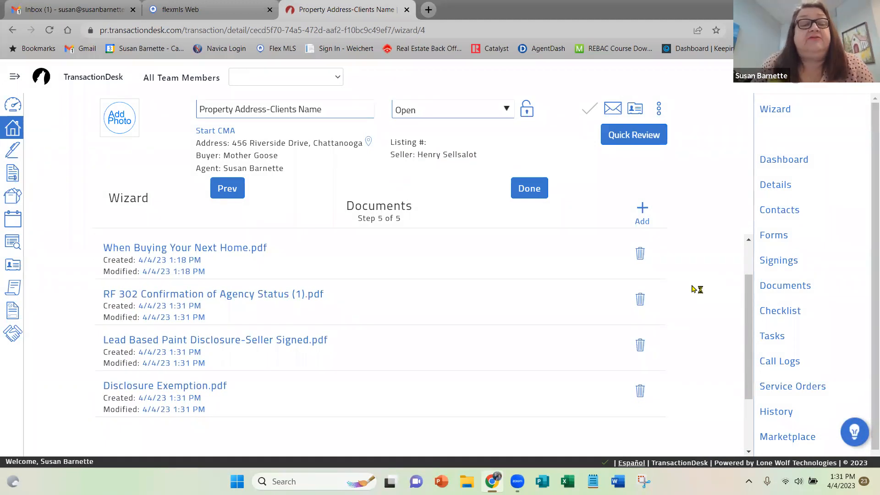
scroll(692, 289, up, 1)
scroll(693, 288, down, 1)
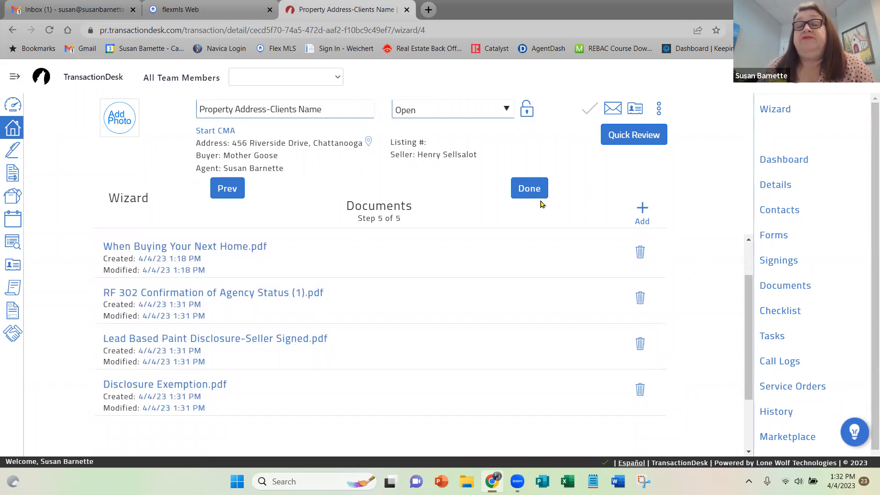
Finish the wizard, then set the transaction's status to Pre-Offer and save it.
click(530, 189)
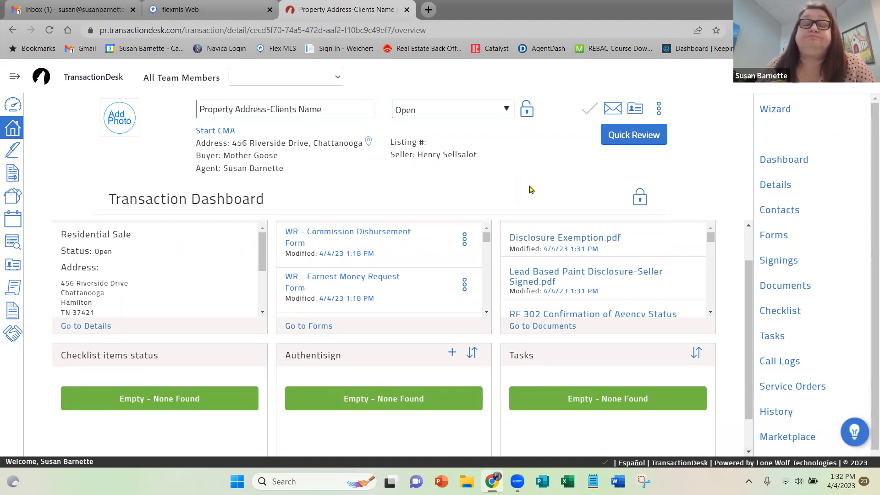
click(506, 110)
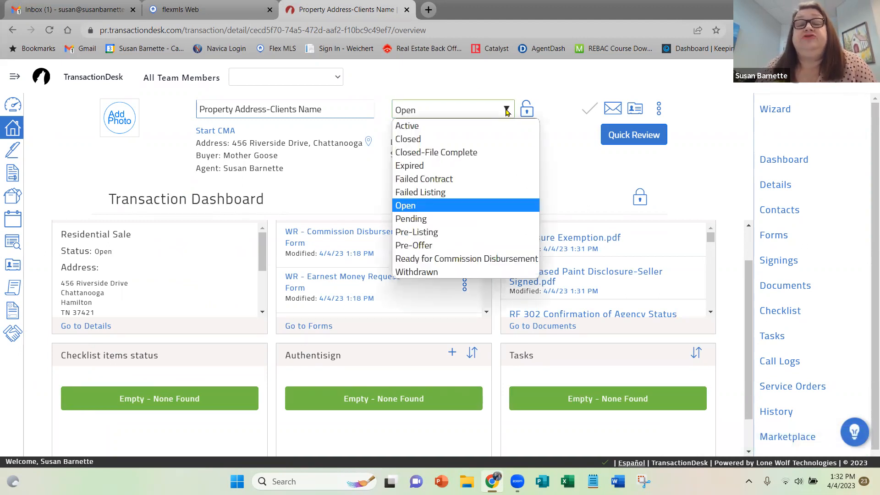
click(439, 245)
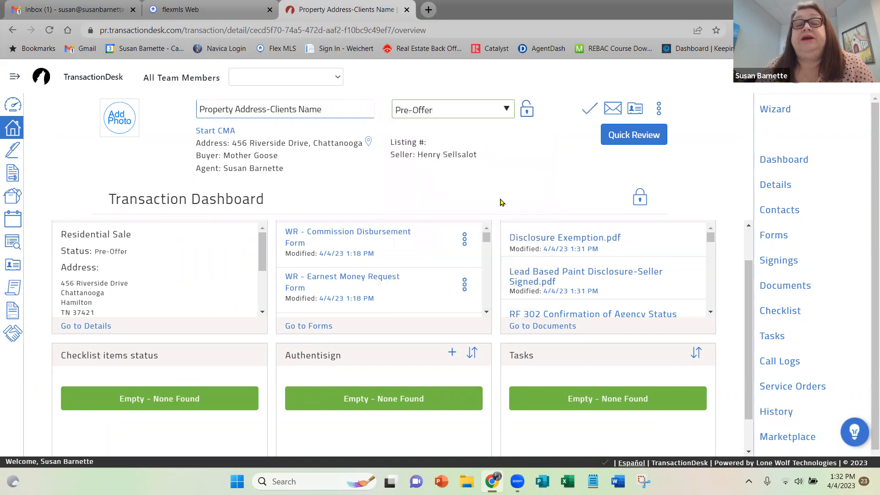
click(588, 112)
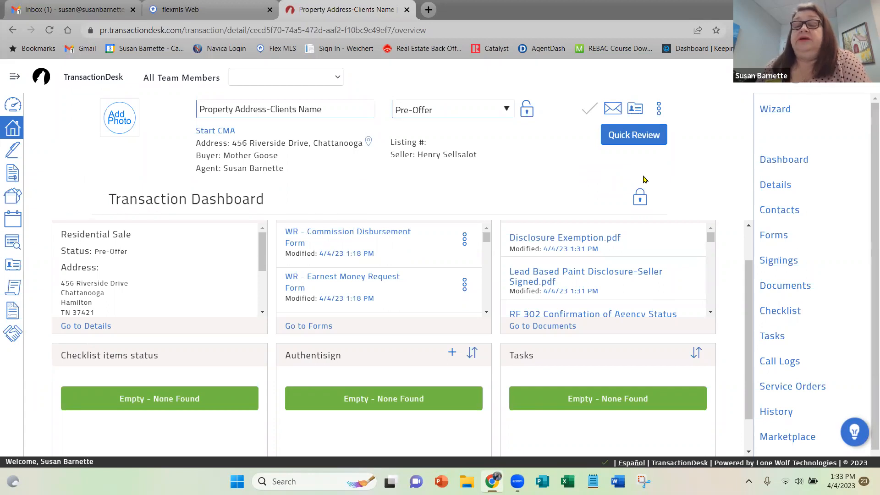
Go to the transaction's forms and open the WR - Affiliated Business Arrangement Disclosure Statement.
click(780, 235)
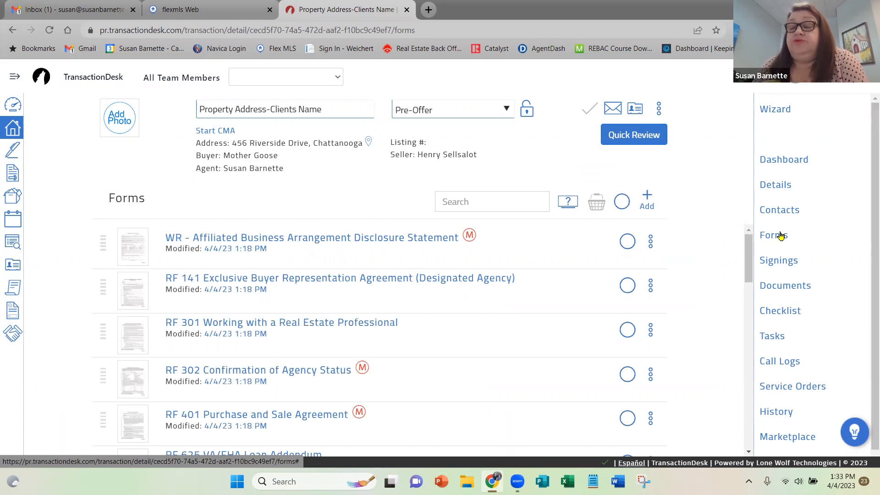
click(780, 236)
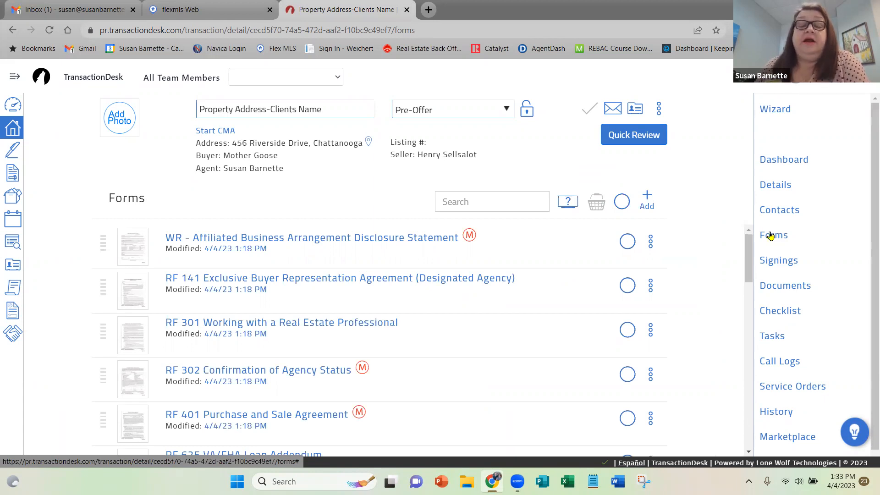
click(316, 239)
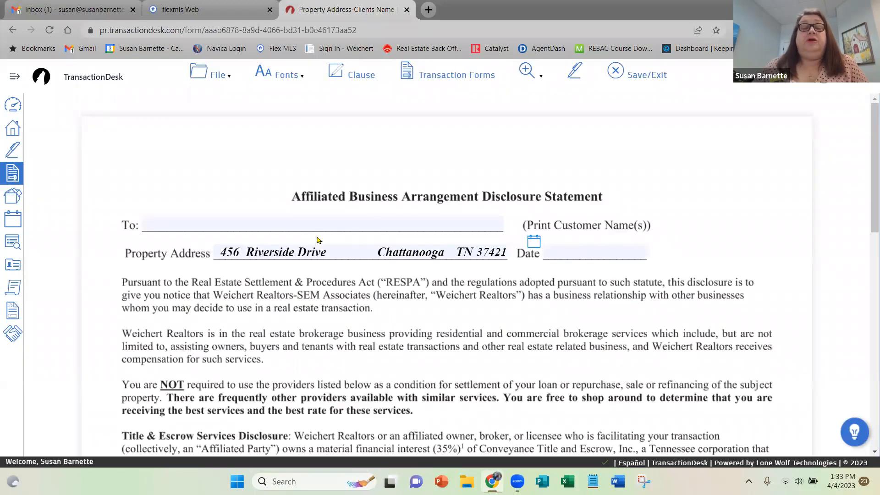
Enter the buyer's full name as the customer at the head of the disclosure and set its date to 04/04/2023.
click(162, 222)
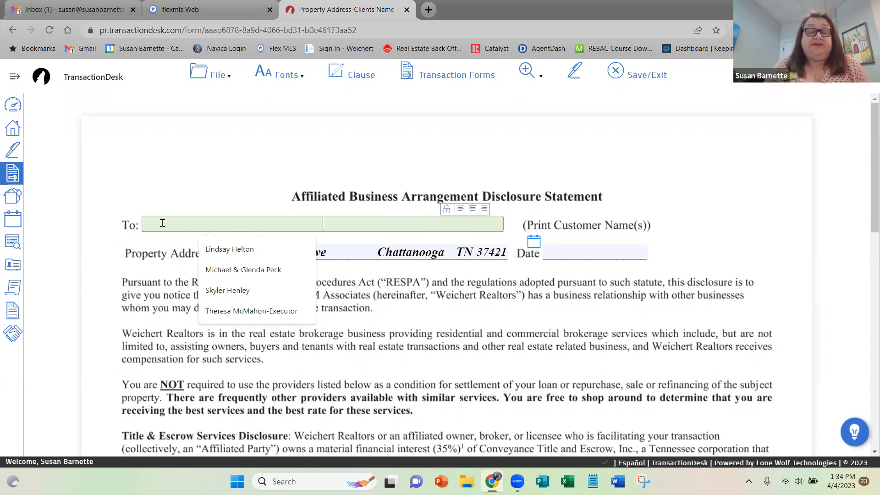
text(Mother )
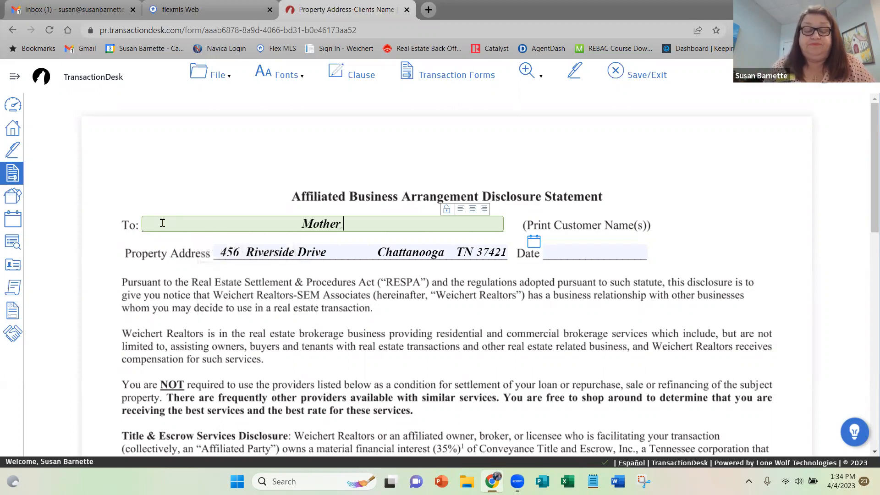
text(Goose)
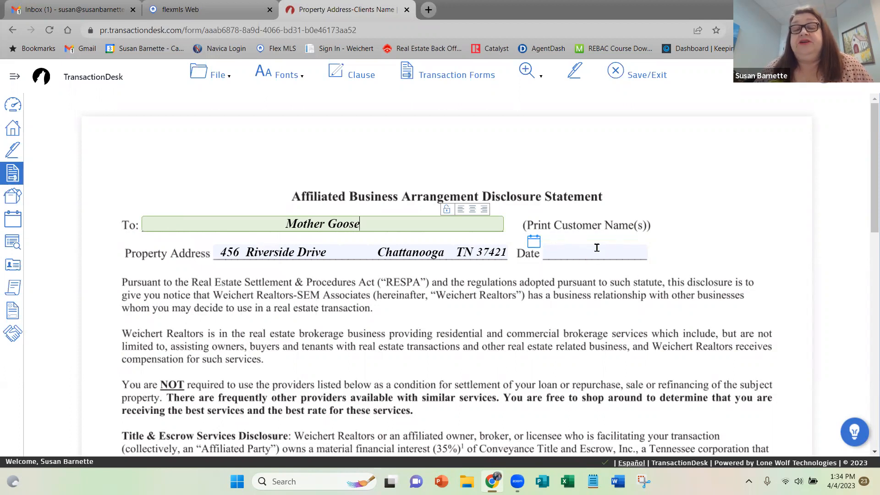
click(545, 246)
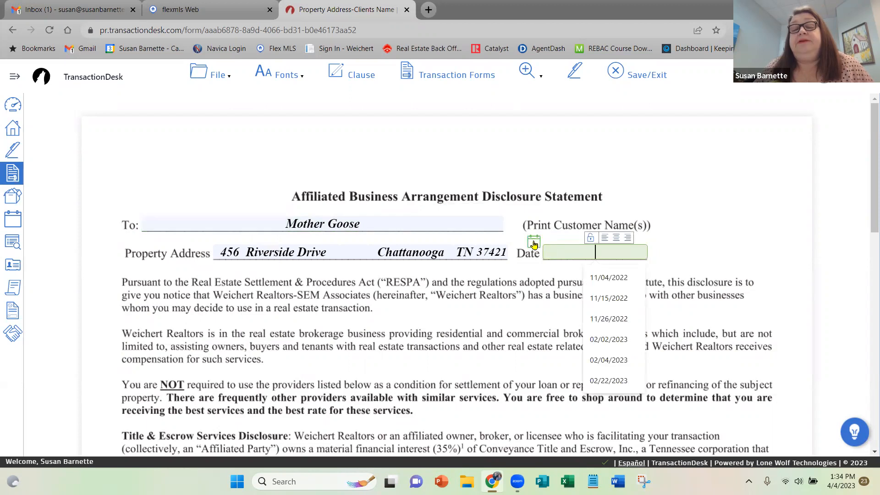
click(534, 244)
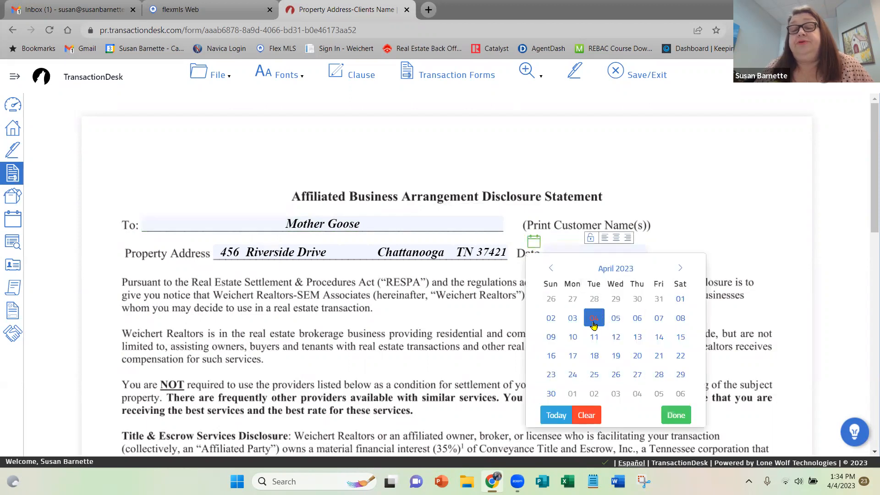
click(595, 317)
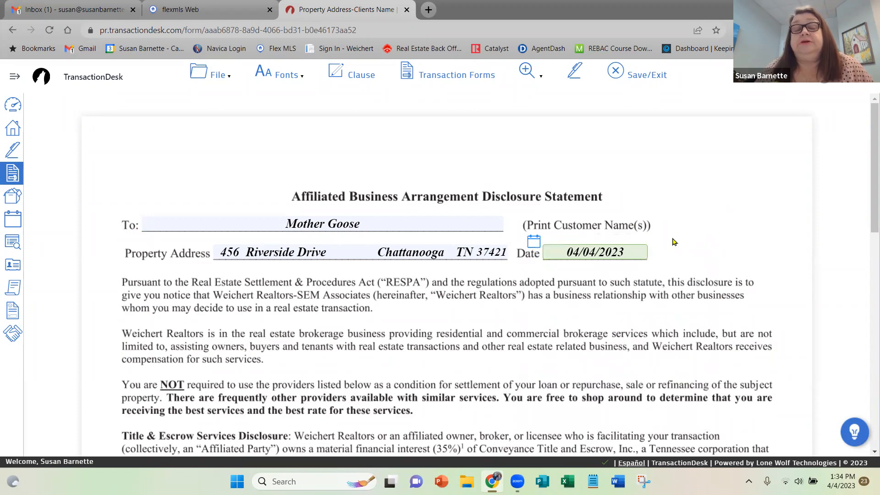
Enter the buyer's full name on the first Buyer/Seller line and the broker's full name on the Broker line of the Acknowledgement.
scroll(672, 242, down, 10)
scroll(672, 244, down, 3)
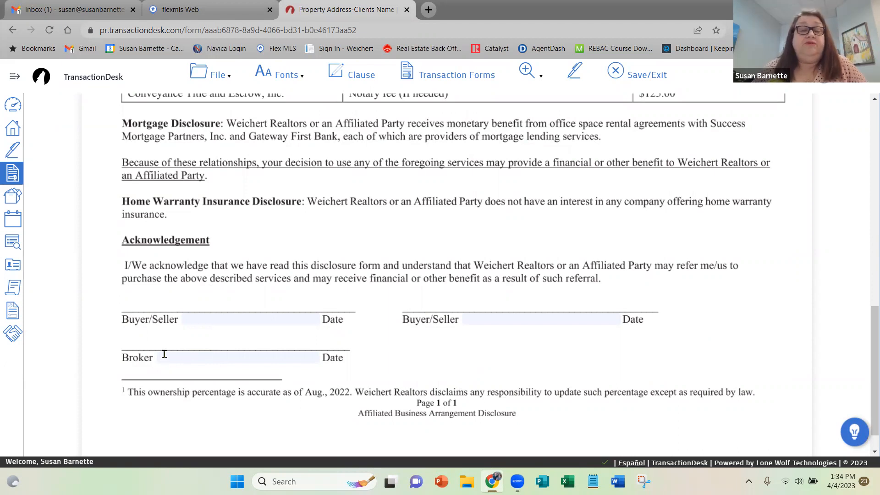
click(197, 318)
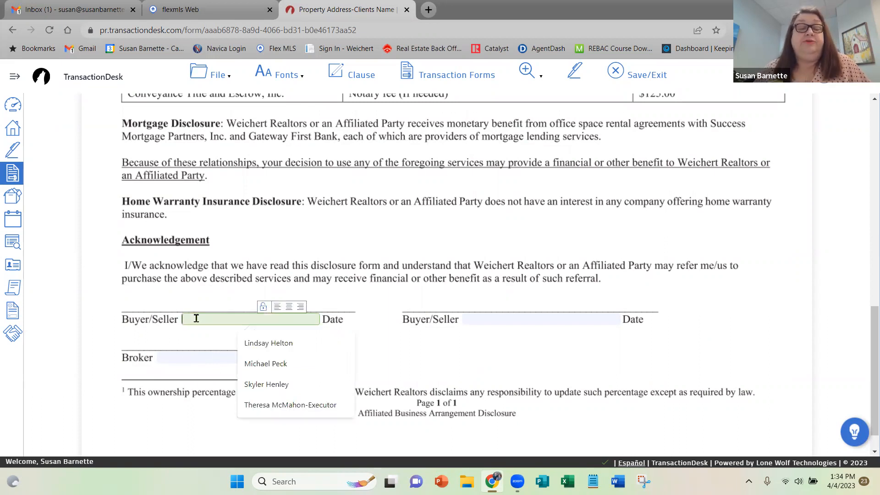
text(Mother Goose)
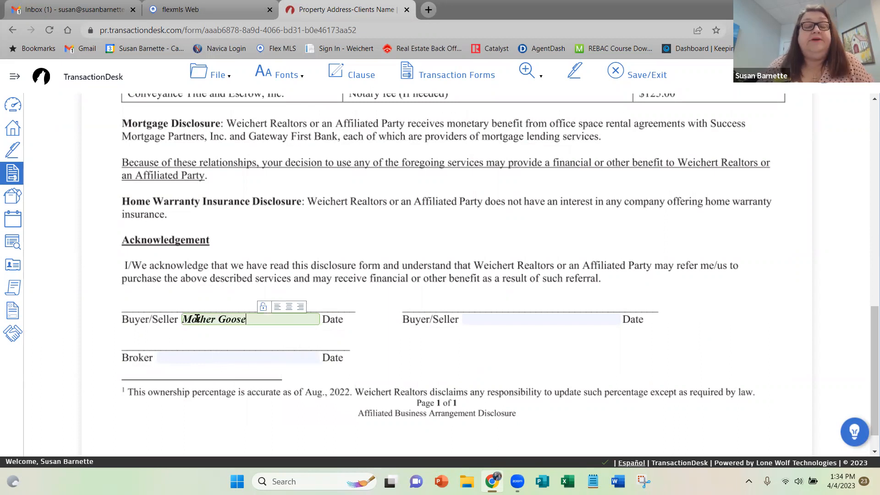
click(176, 355)
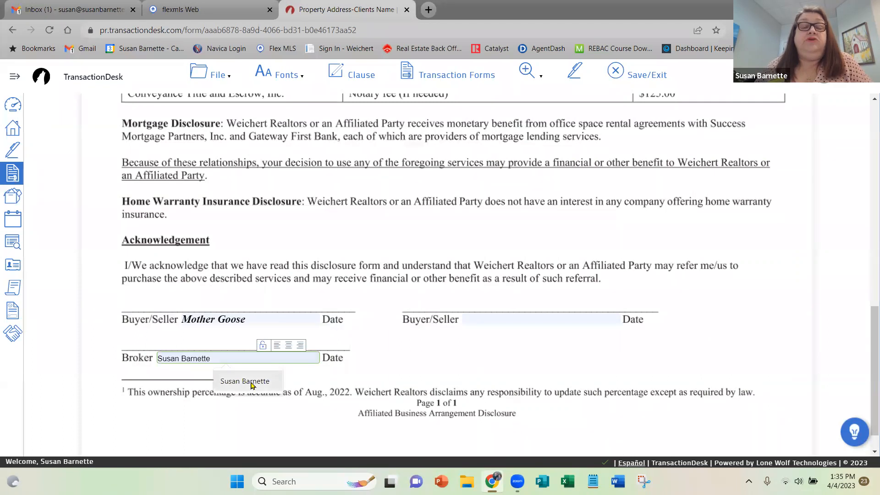
click(252, 381)
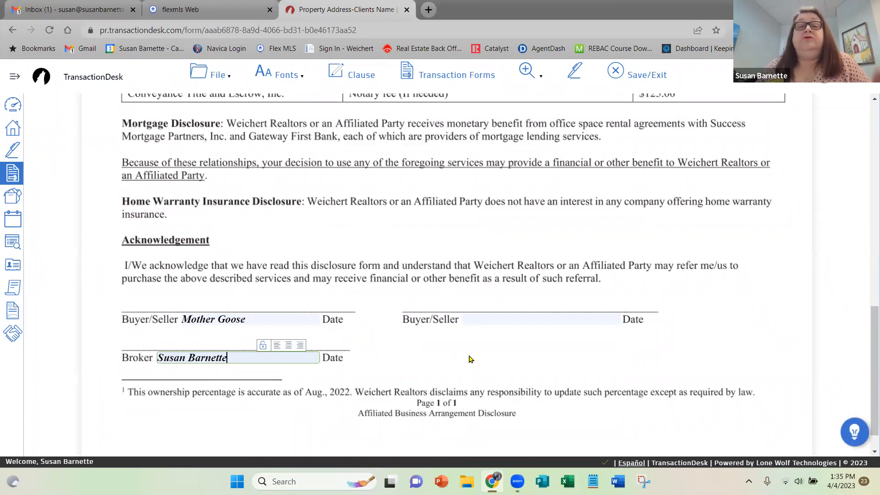
Save the completed Affiliated Business Arrangement Disclosure Statement while keeping the form open.
click(215, 77)
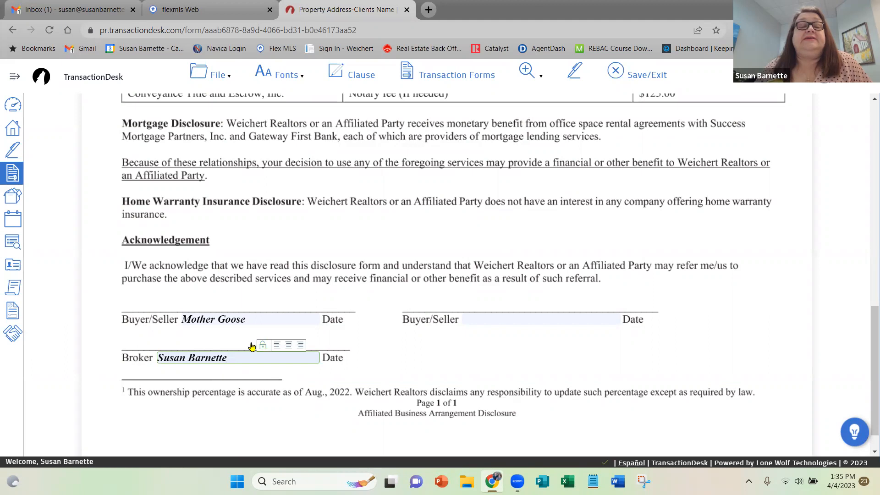
click(202, 73)
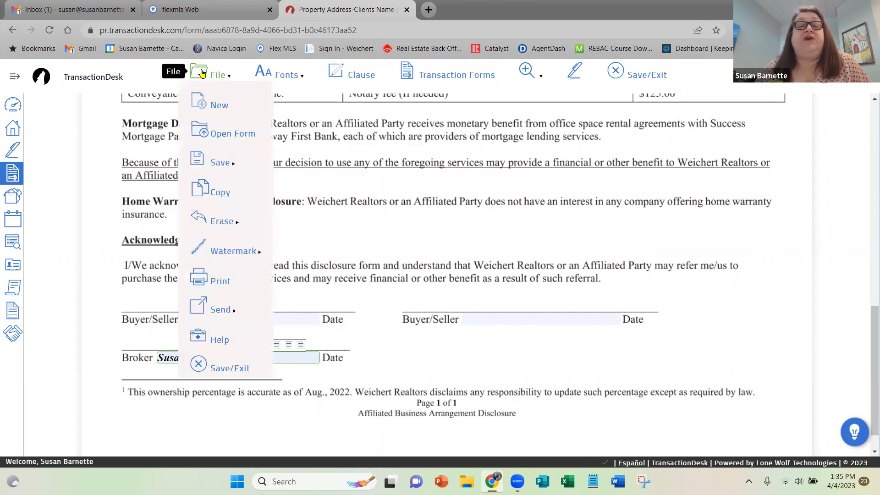
mouse_move(222, 162)
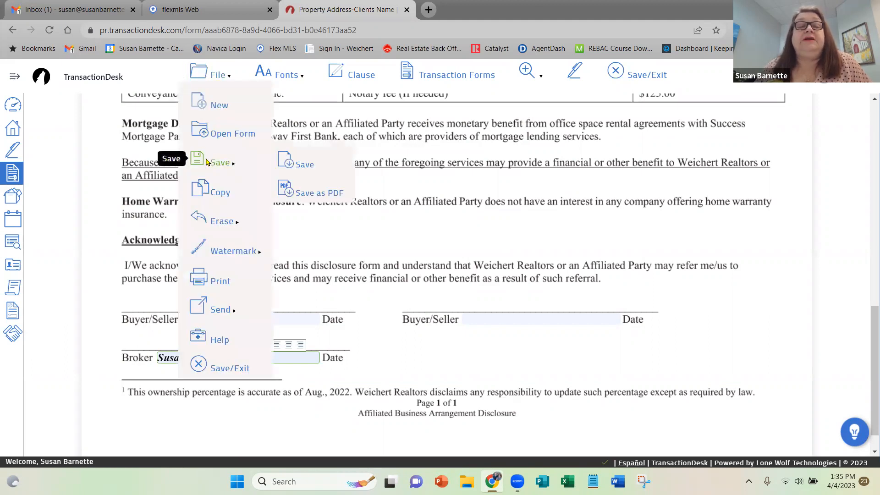
click(304, 162)
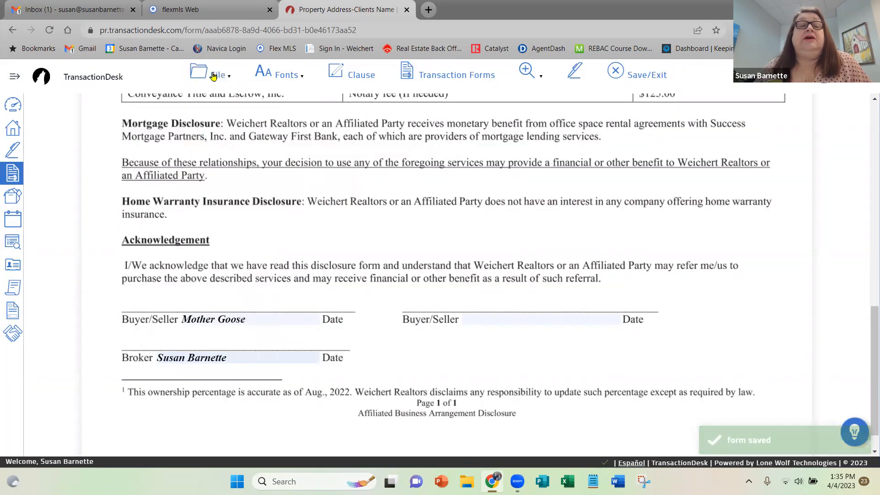
click(214, 73)
mouse_move(220, 163)
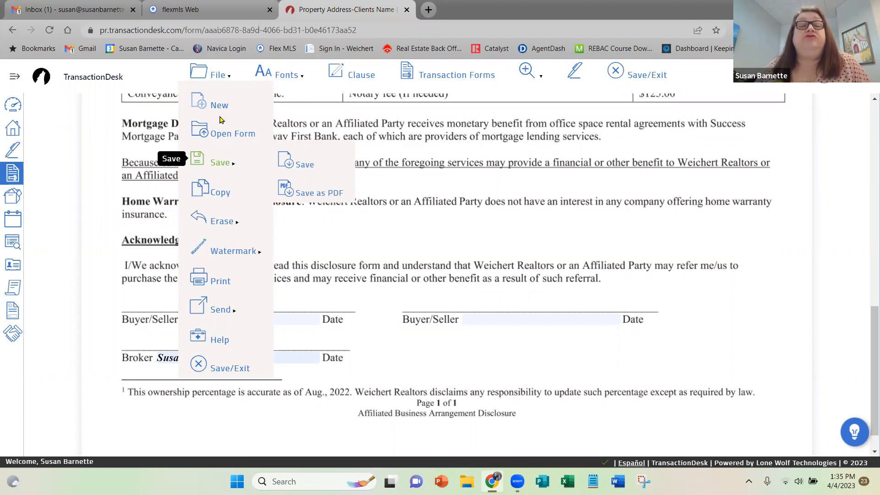
click(288, 164)
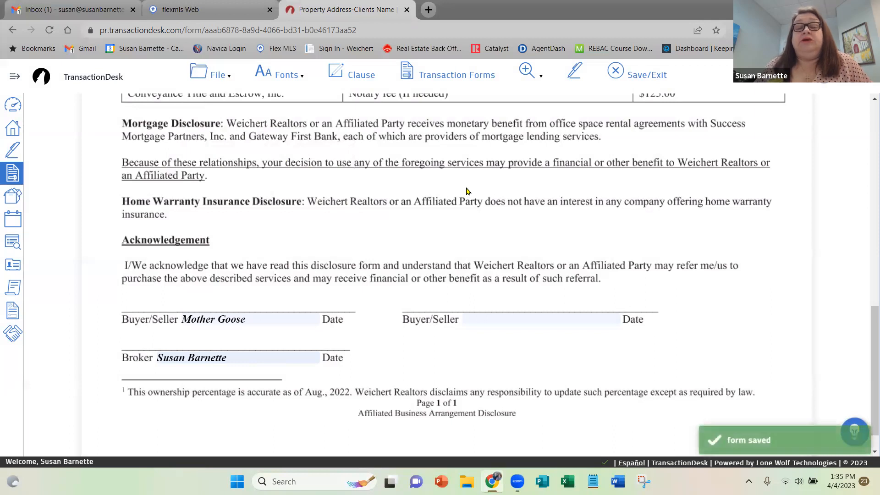
Bring up the list of the transaction's forms from within the open disclosure.
scroll(435, 192, up, 4)
scroll(467, 191, up, 3)
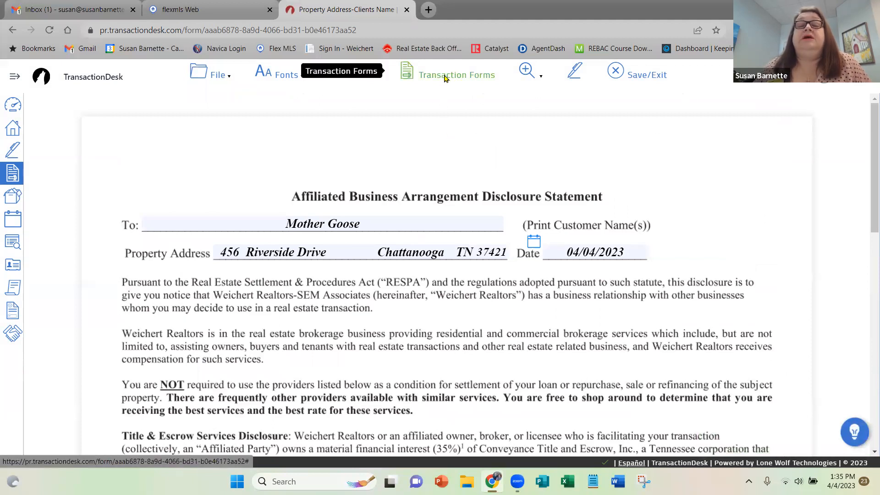
click(443, 78)
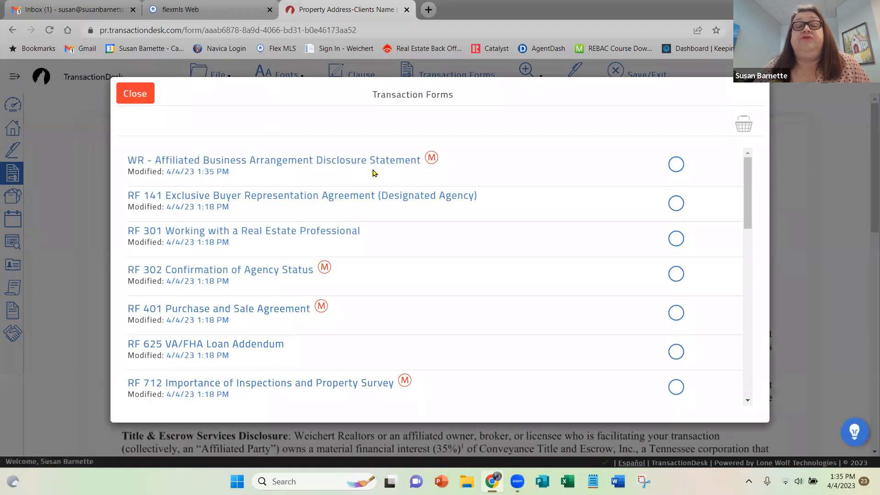
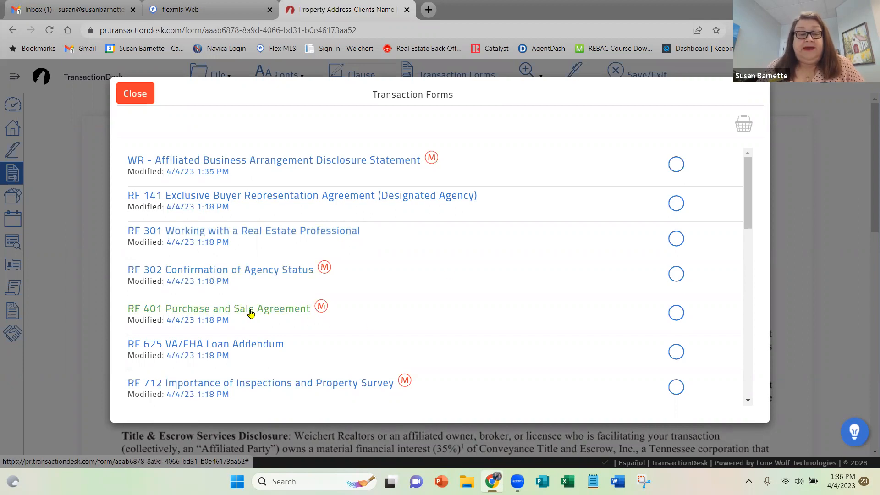
Open the RF 401 Purchase and Sale Agreement and enter n/a as the instrument number in section 1.
click(221, 308)
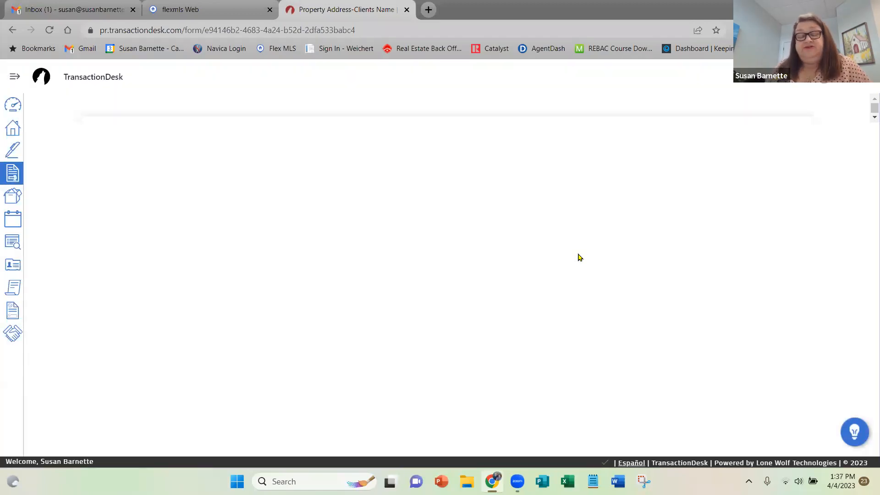
scroll(610, 260, down, 1)
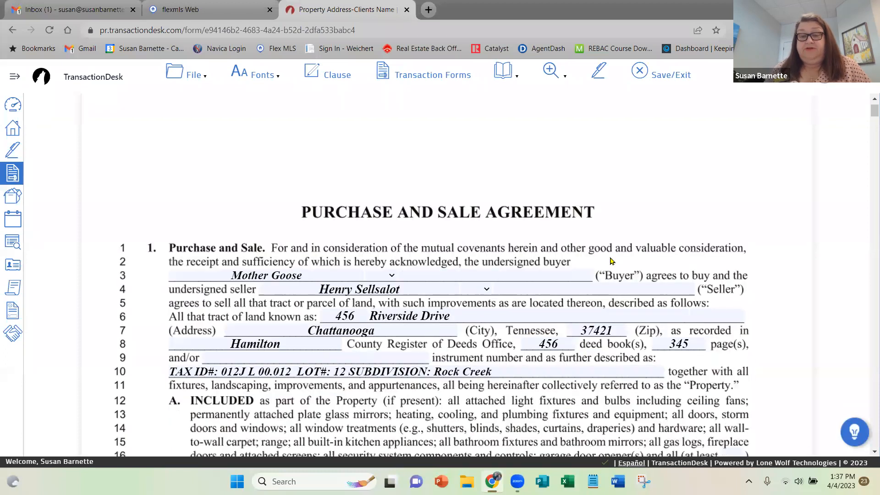
scroll(610, 260, down, 2)
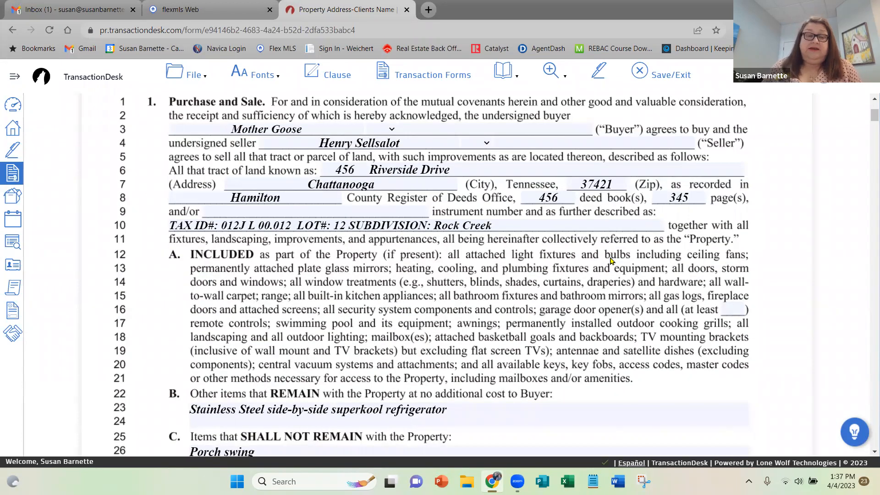
click(232, 209)
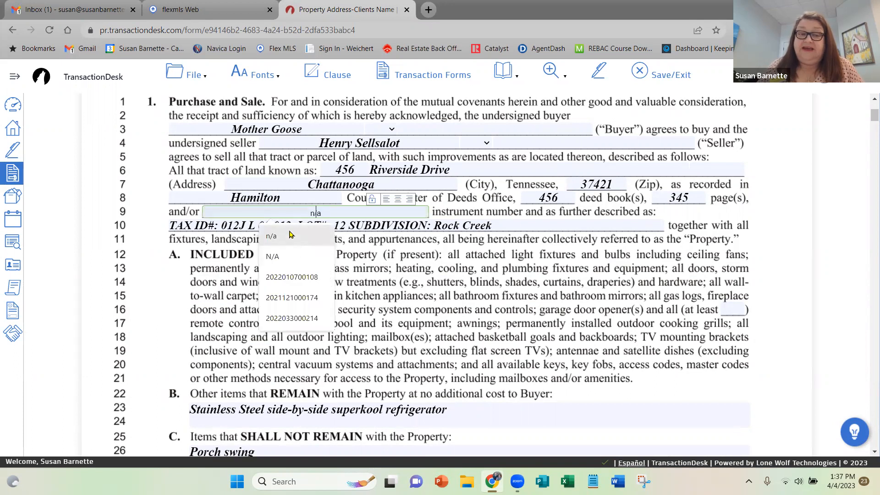
click(295, 245)
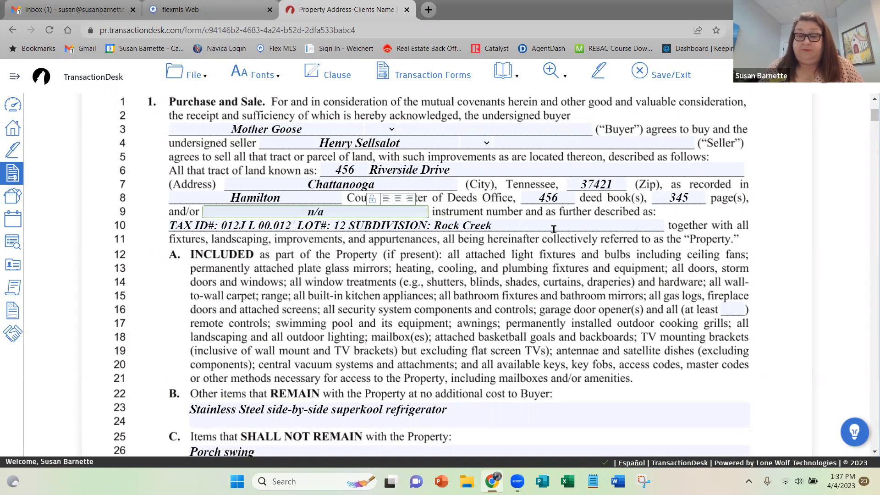
Set the minimum number of garage door remote controls in the INCLUDED paragraph to 2.
scroll(553, 228, down, 2)
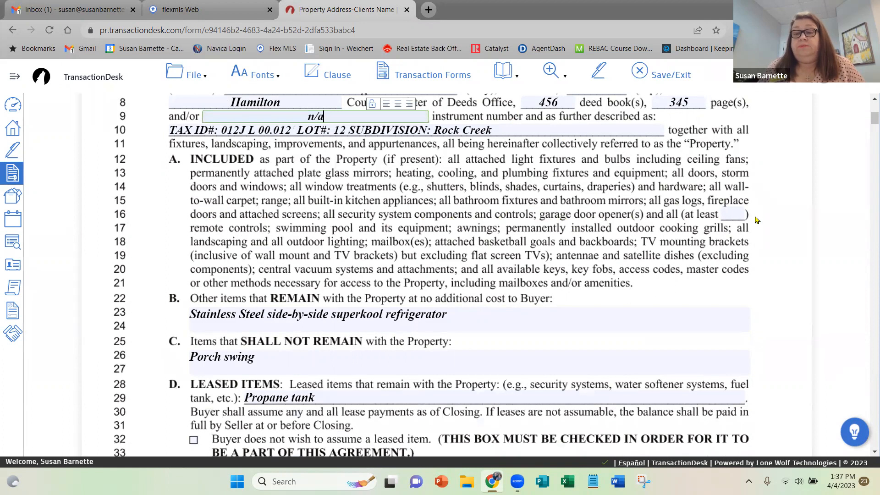
click(730, 214)
text(2)
click(723, 306)
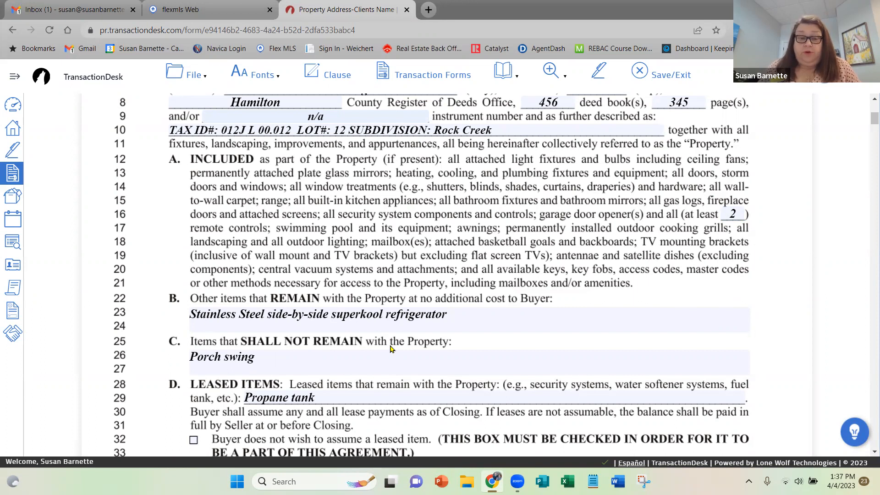
Mark that the buyer does not wish to assume a leased item and enter propane tank as the seller's lease being declined.
scroll(390, 348, down, 2)
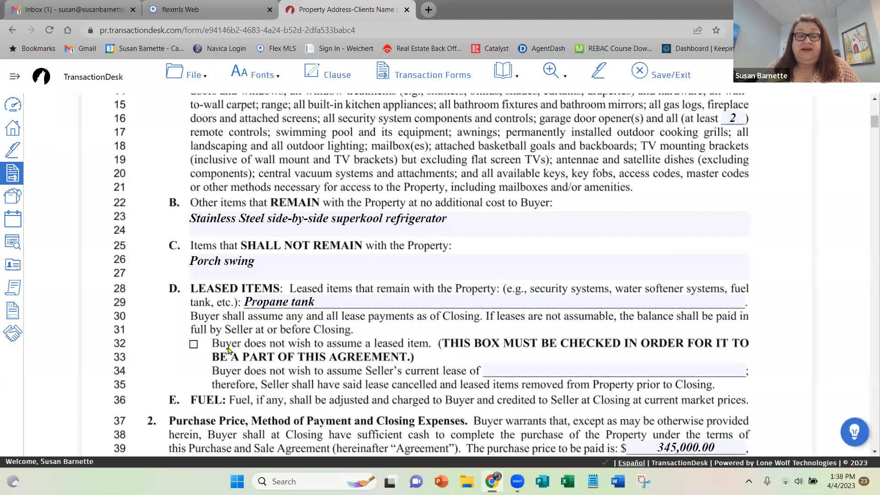
click(194, 345)
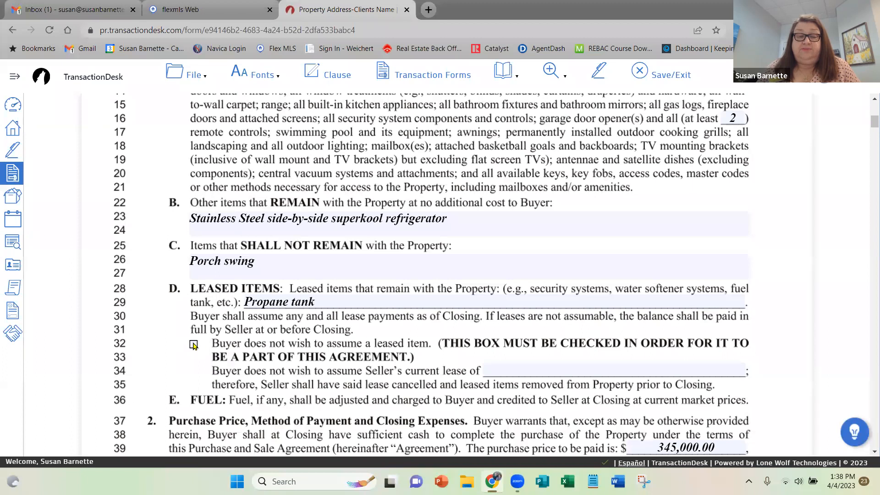
click(514, 369)
text(pr)
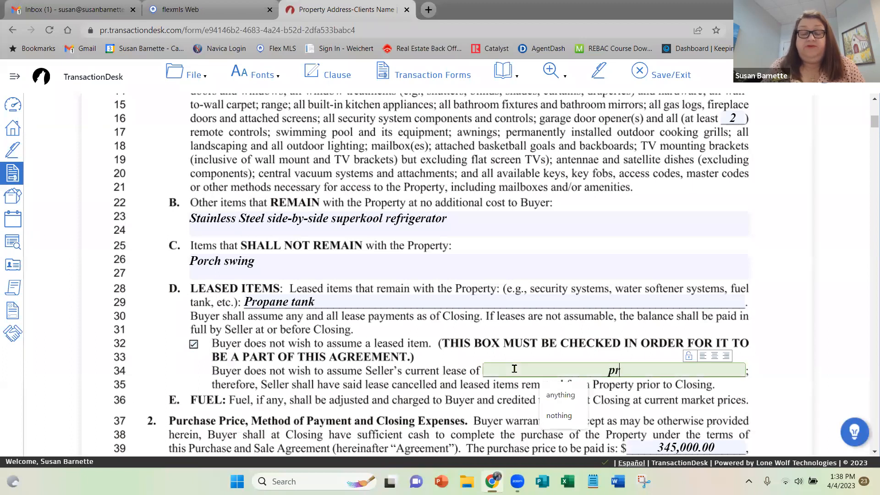
text(opane tank)
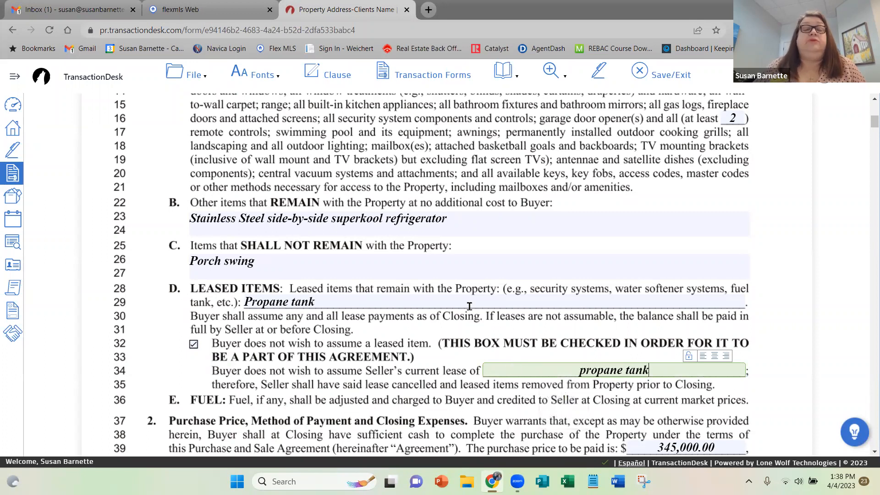
Set the loan's principal amount in the Financial Contingency paragraph to up to 90% of the Purchase Price.
scroll(442, 320, down, 1)
scroll(443, 320, down, 2)
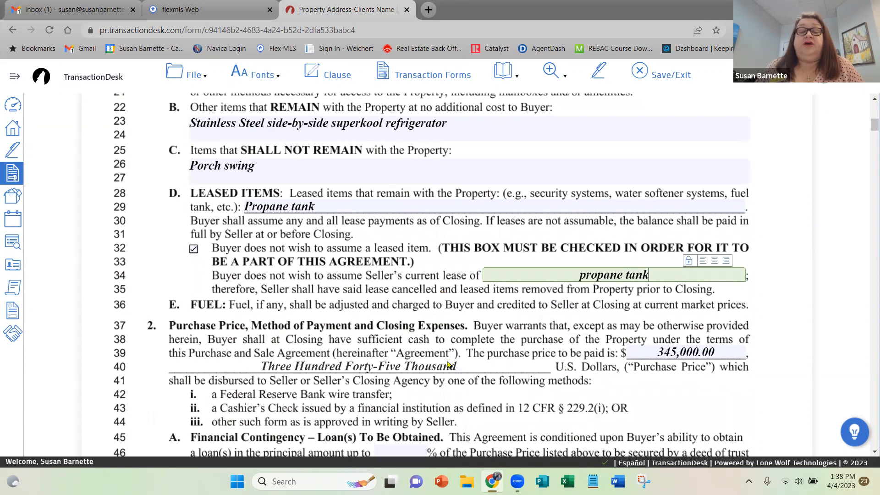
scroll(448, 365, down, 4)
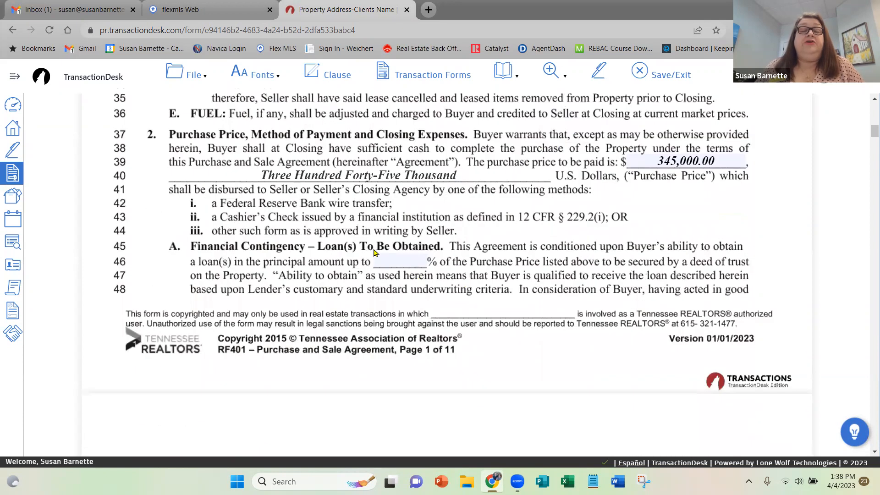
click(394, 257)
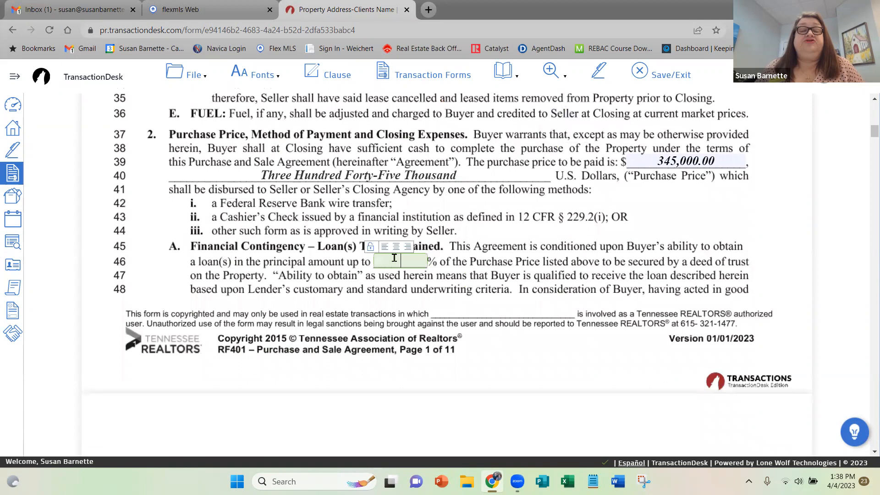
text(90)
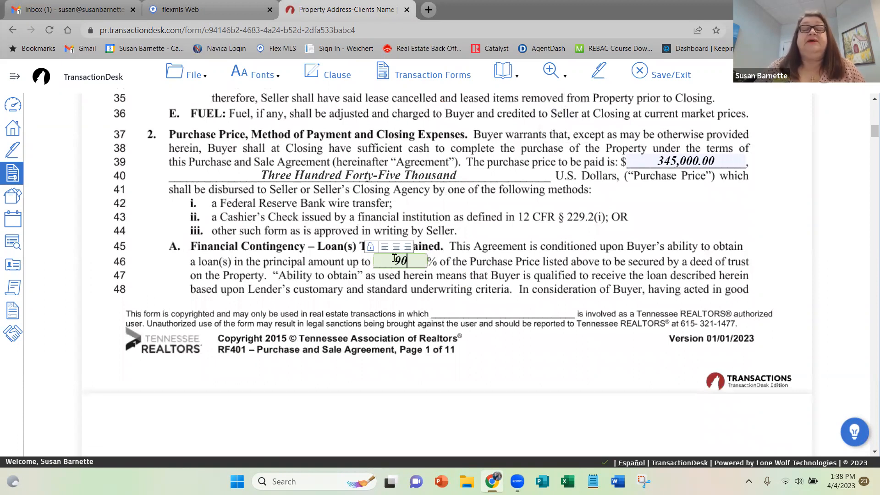
click(785, 256)
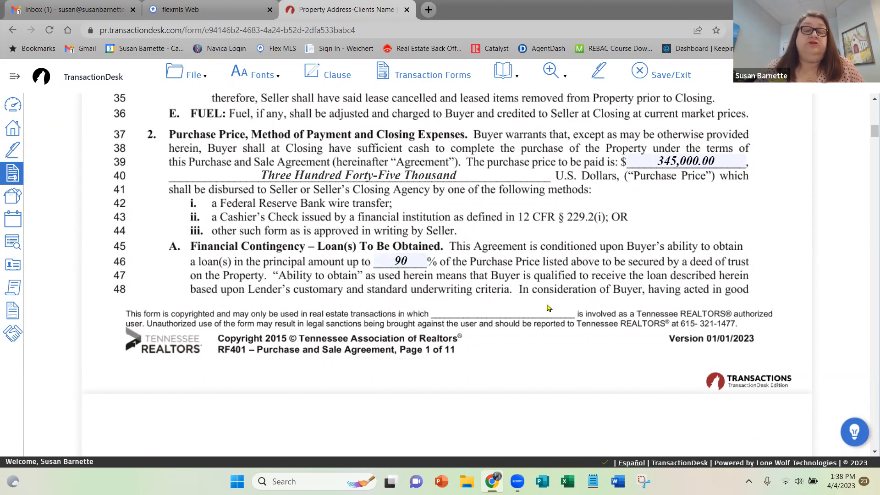
Select Conventional Loan as the loan type in the Financial Contingency section.
scroll(547, 308, down, 3)
scroll(547, 307, down, 3)
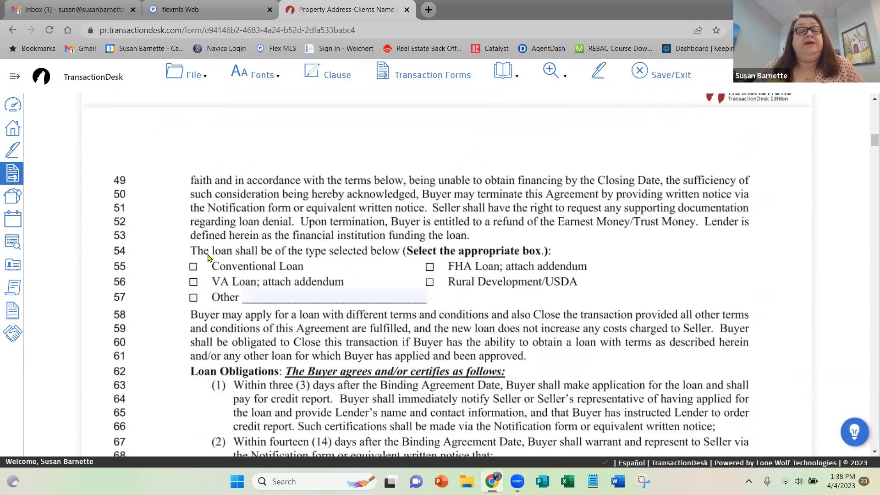
click(194, 267)
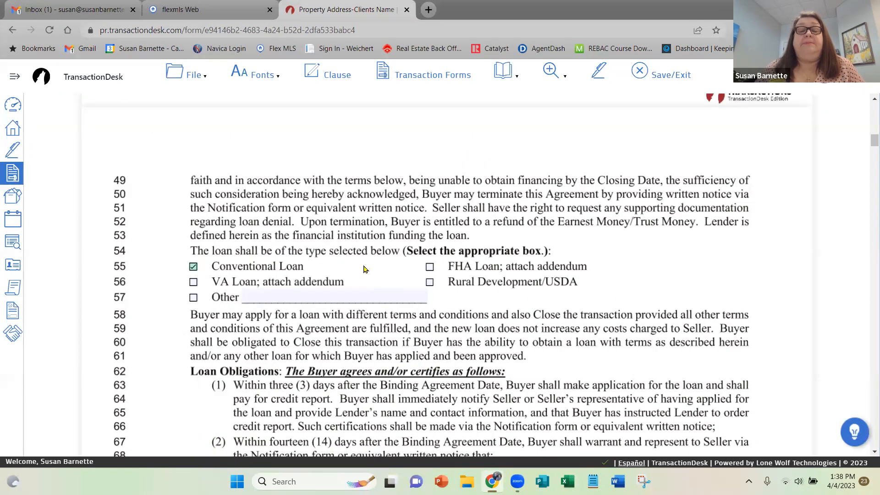
Select Appraisal option 2, making the agreement contingent upon the appraised value.
scroll(363, 262, down, 3)
scroll(363, 263, down, 7)
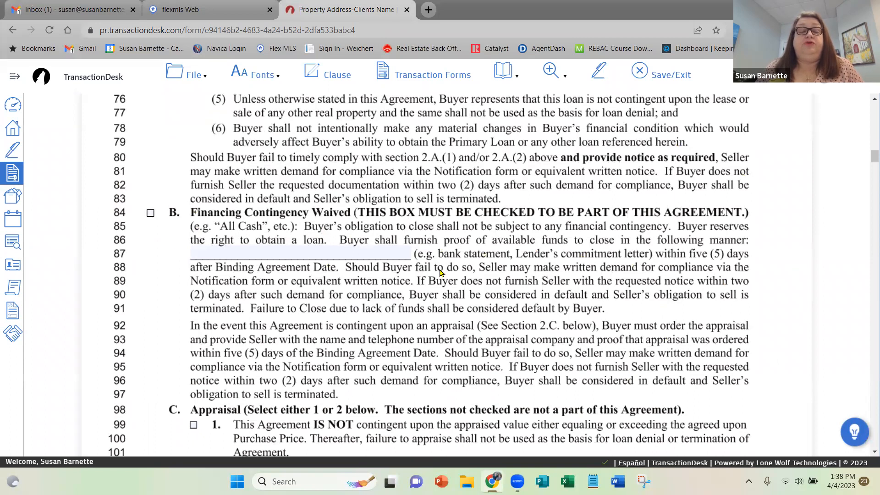
scroll(385, 292, down, 7)
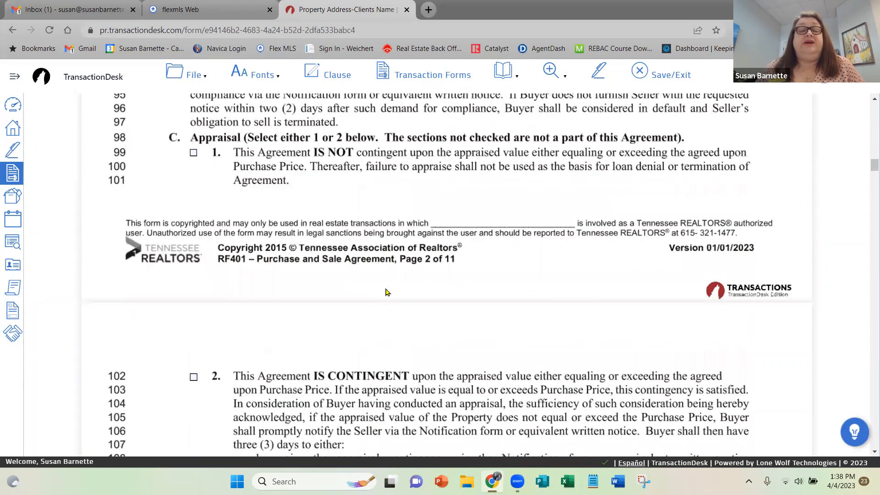
click(193, 267)
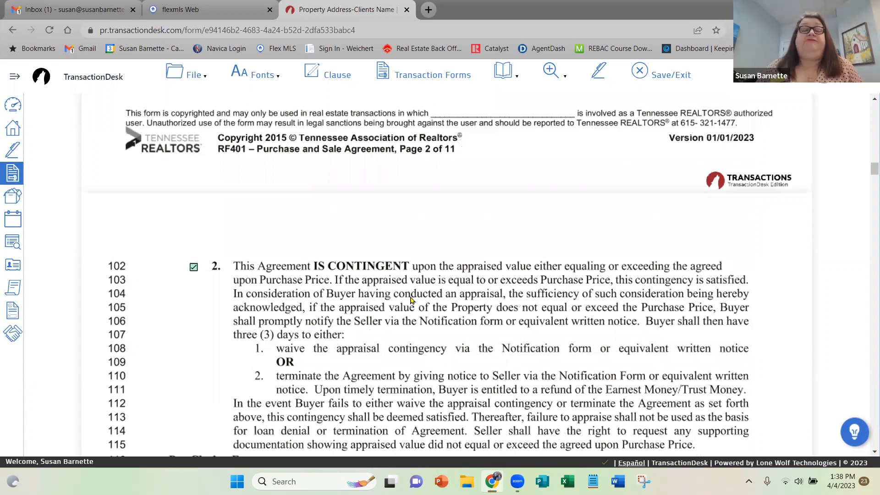
Fill in the Title Expenses line under Closing Expenses with "By the Buyer".
scroll(391, 323, down, 1)
scroll(392, 323, down, 6)
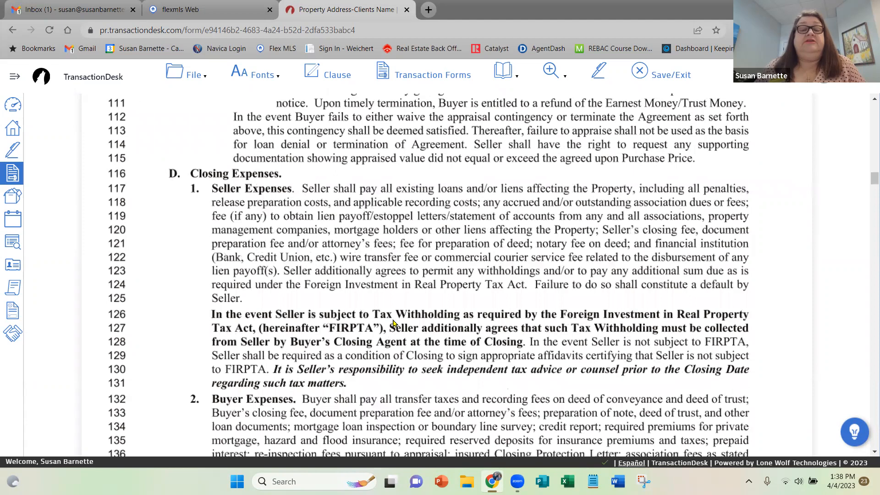
scroll(392, 323, down, 6)
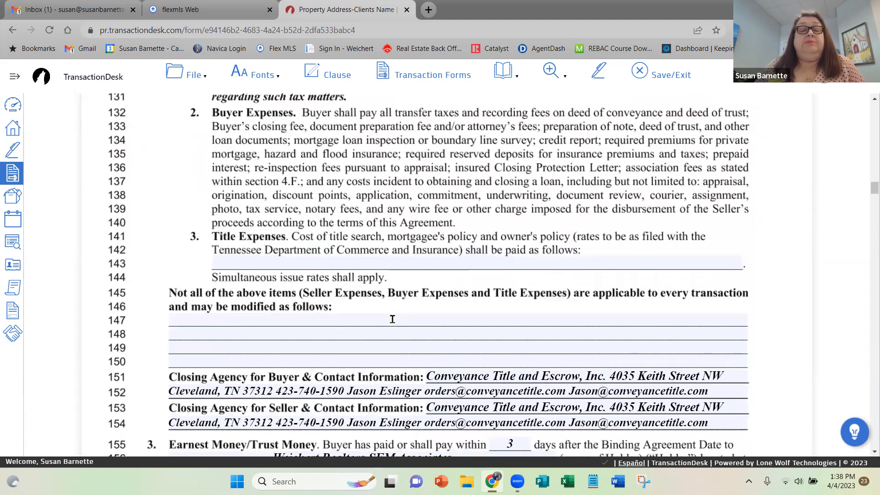
click(250, 260)
click(250, 259)
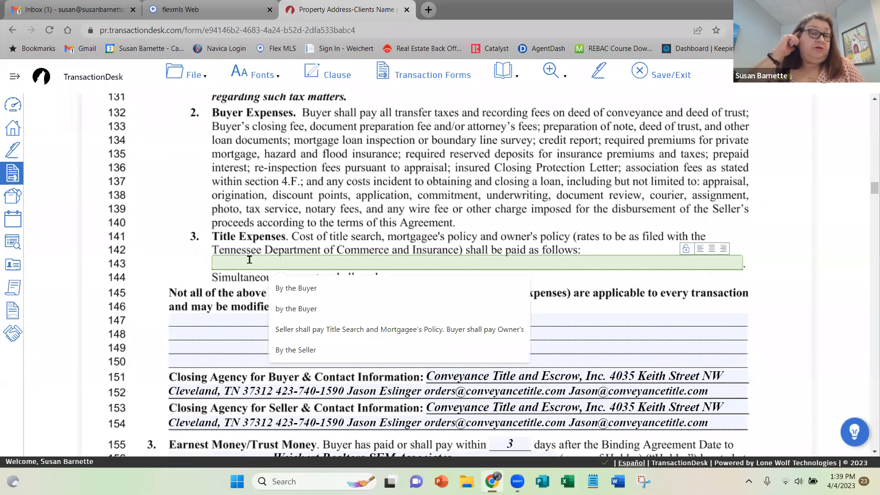
click(282, 291)
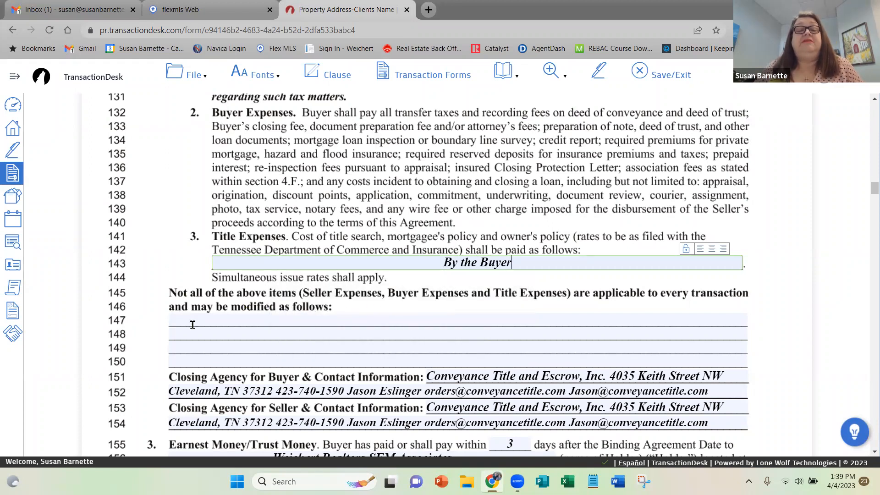
Enter n/a on the first line for modifications to the seller, buyer and title expenses.
click(207, 321)
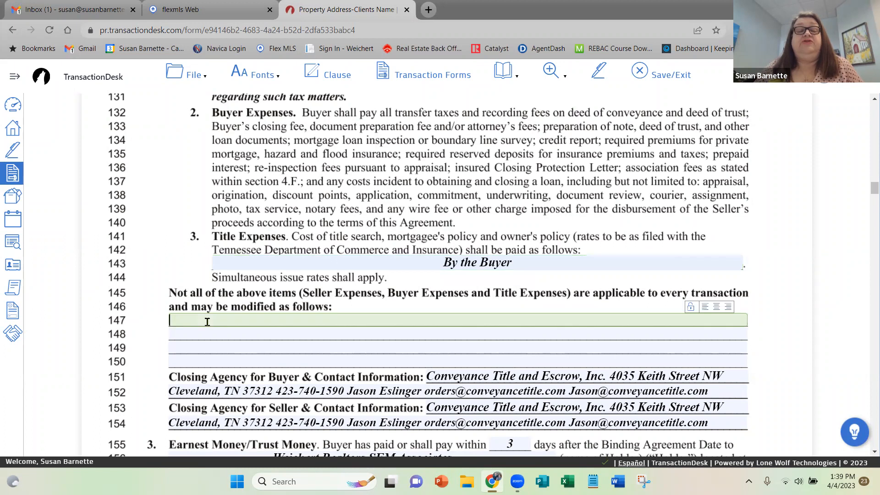
text(n/a)
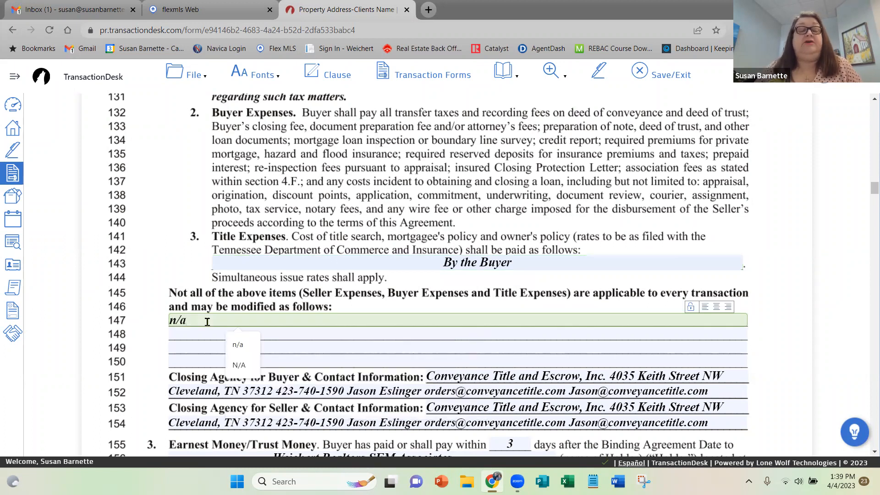
click(237, 344)
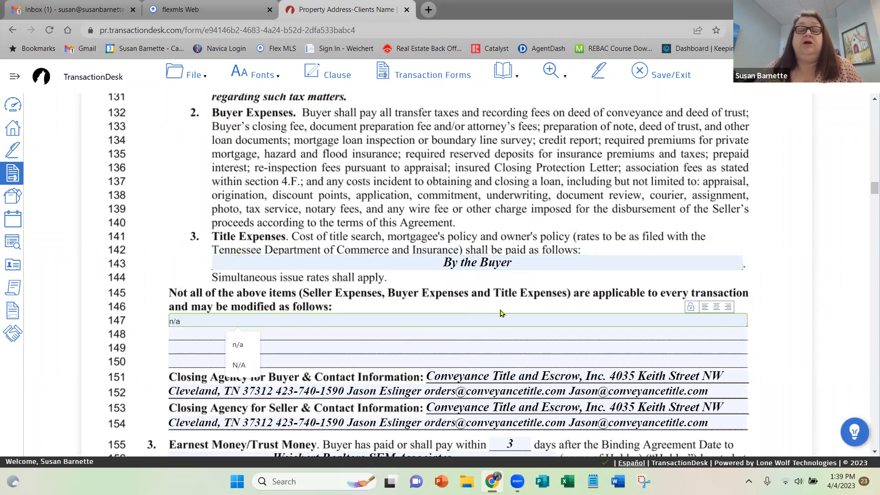
scroll(500, 313, down, 2)
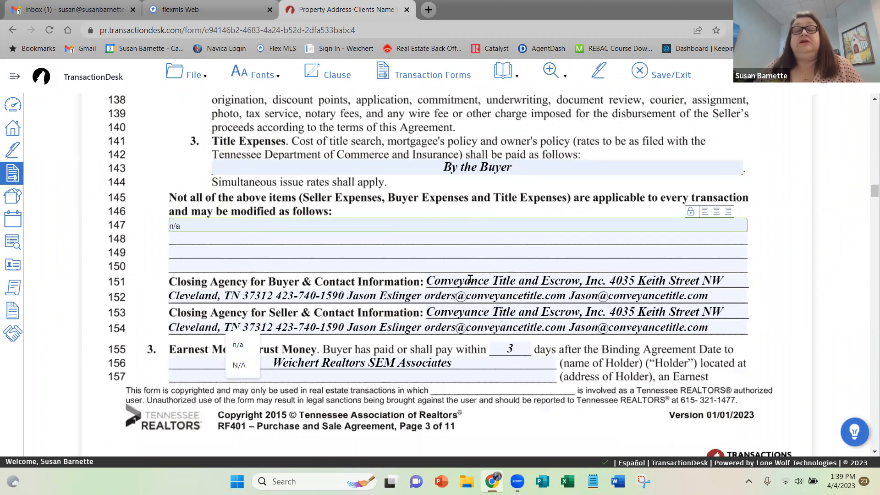
click(733, 281)
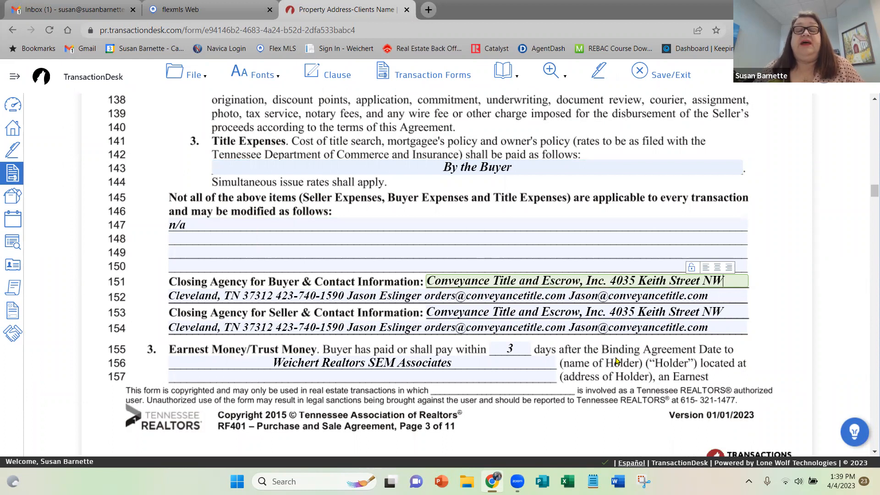
Review the payment-days and holder-name fields in the Earnest Money/Trust Money section.
scroll(617, 361, down, 2)
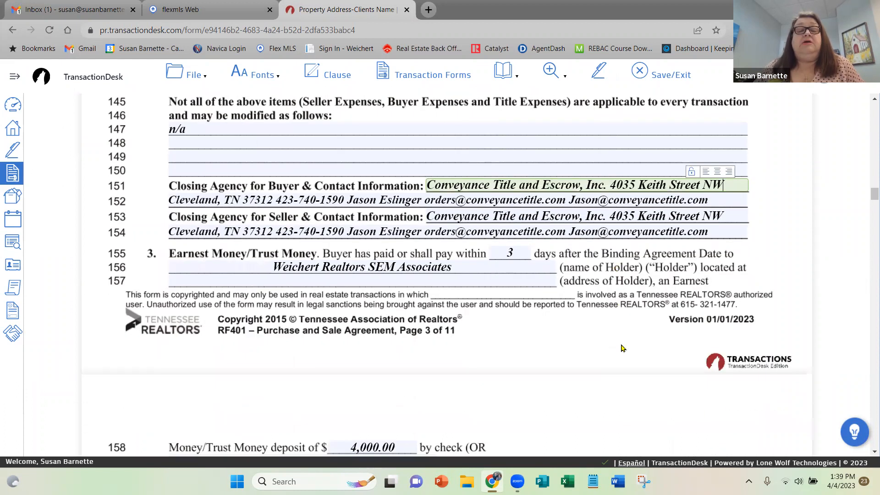
click(512, 252)
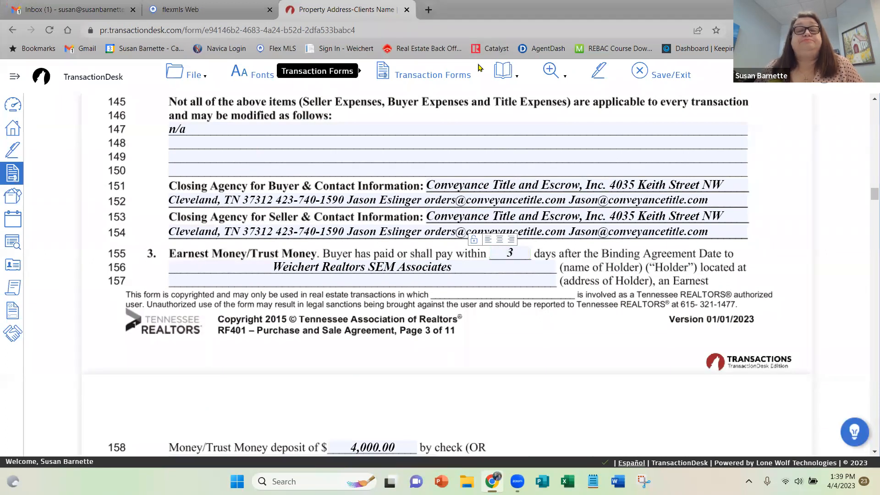
click(520, 252)
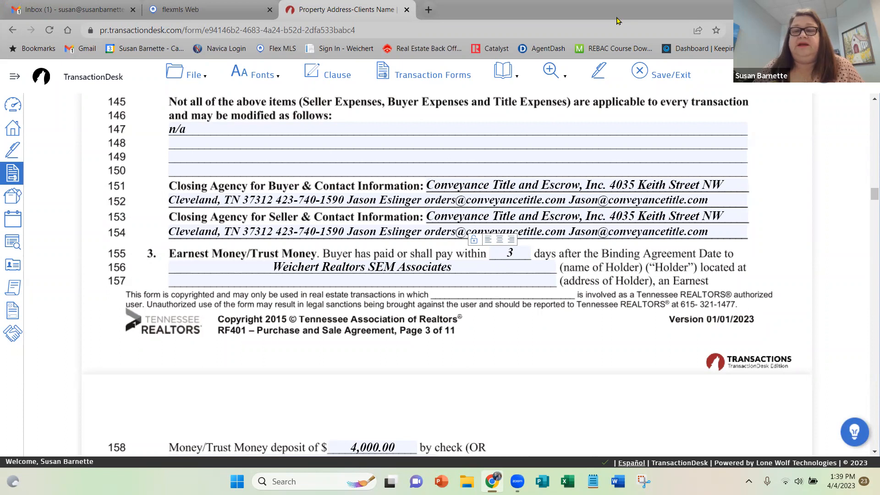
click(513, 250)
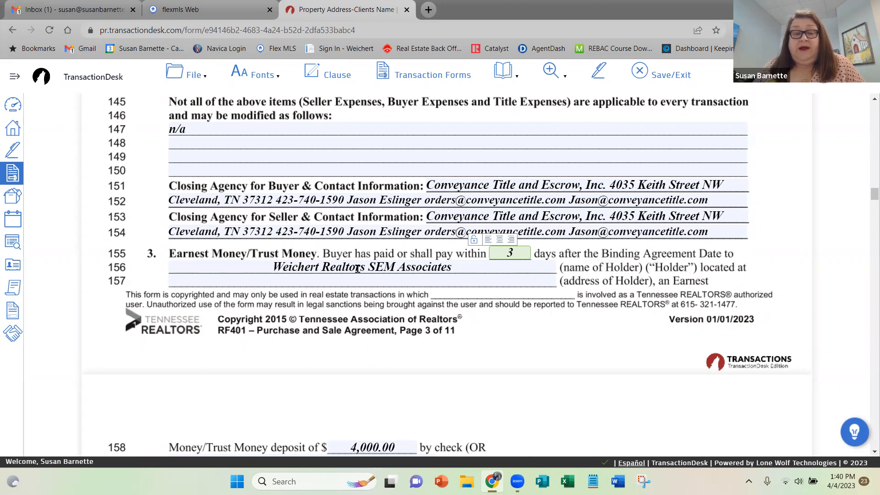
click(459, 264)
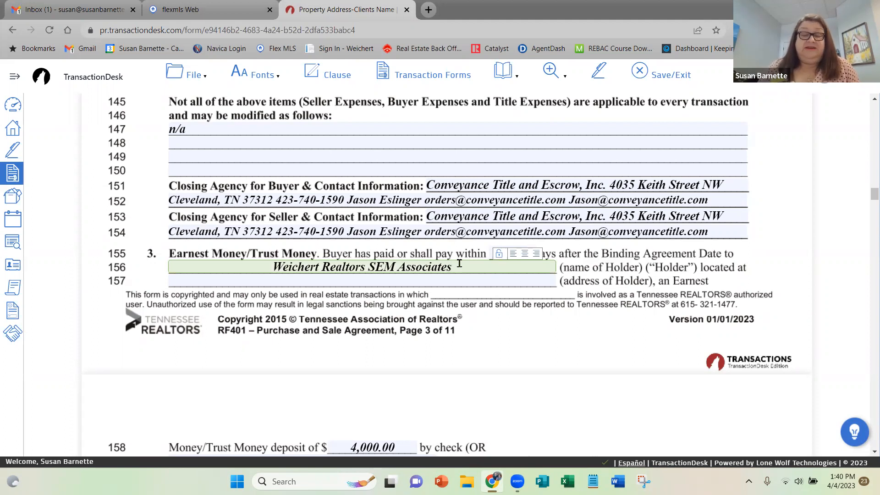
Fill in the Holder's full address on the address line of the Earnest Money/Trust Money section.
click(357, 278)
click(357, 278)
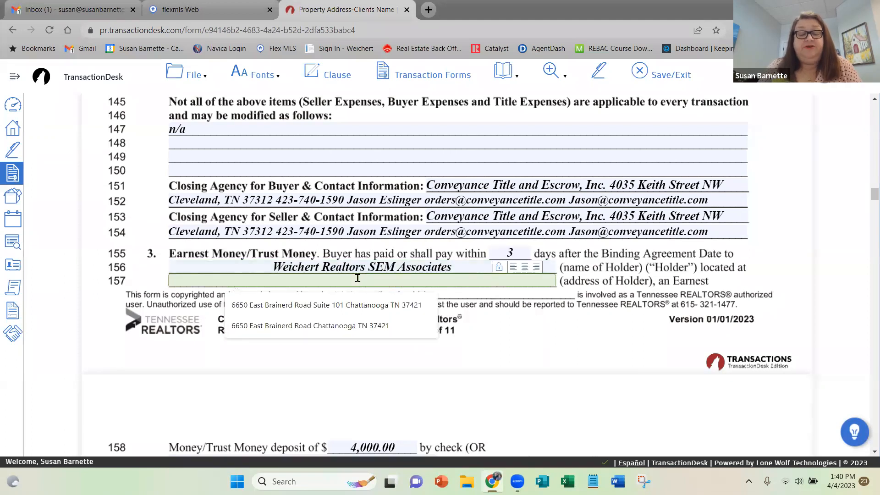
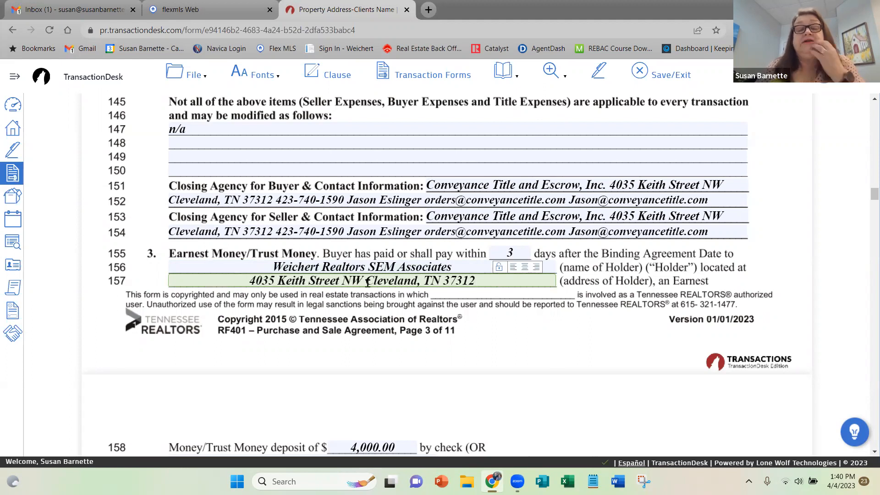
Select possession at Closing as evidenced by delivery of warranty deed and payment of Purchase Price.
scroll(390, 303, down, 4)
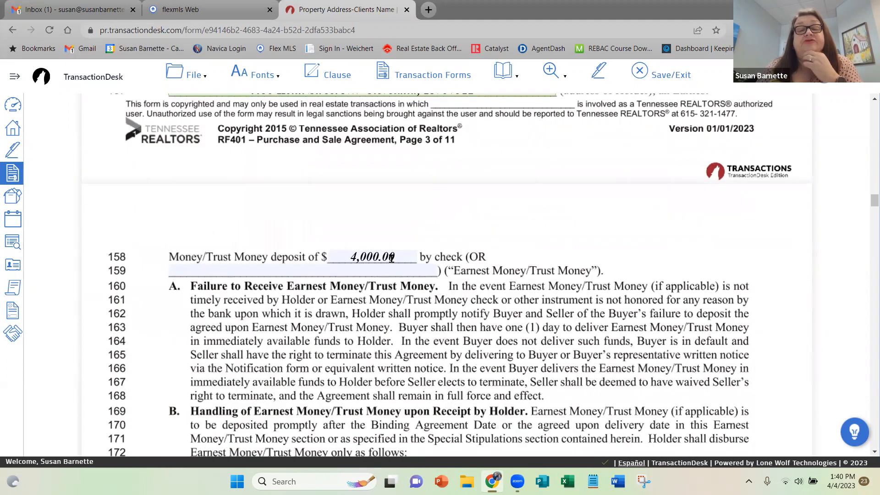
scroll(446, 347, down, 8)
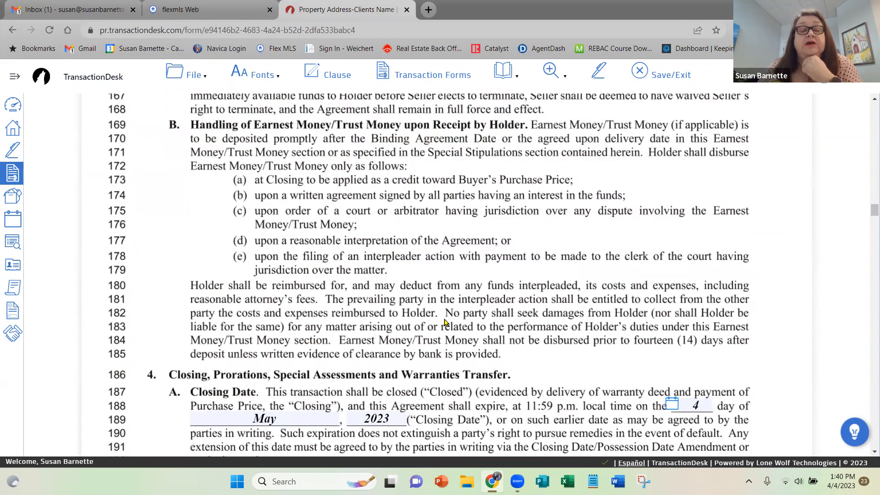
scroll(545, 278, down, 2)
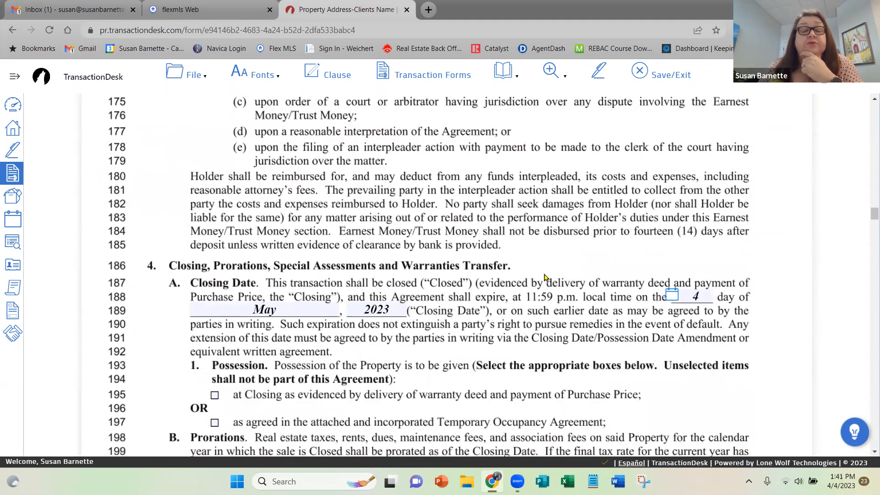
click(214, 315)
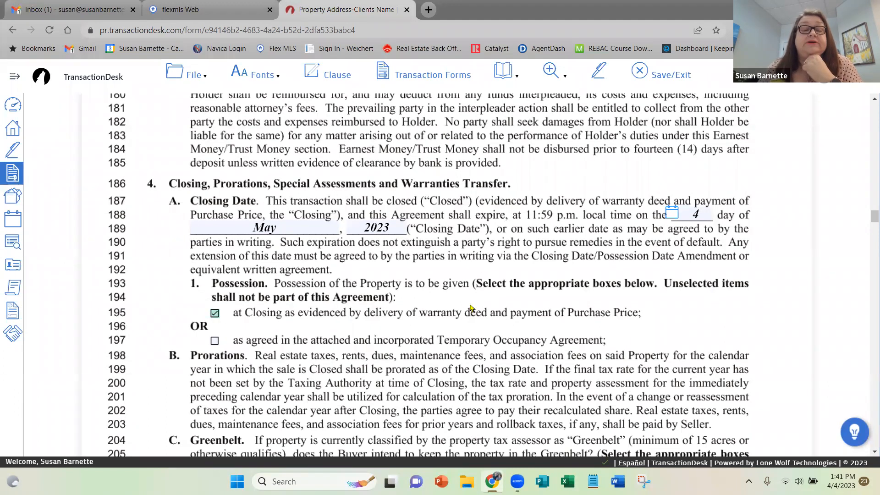
Enter the buyer's full name as the name on the deed in the Title and Conveyance section.
scroll(471, 307, down, 10)
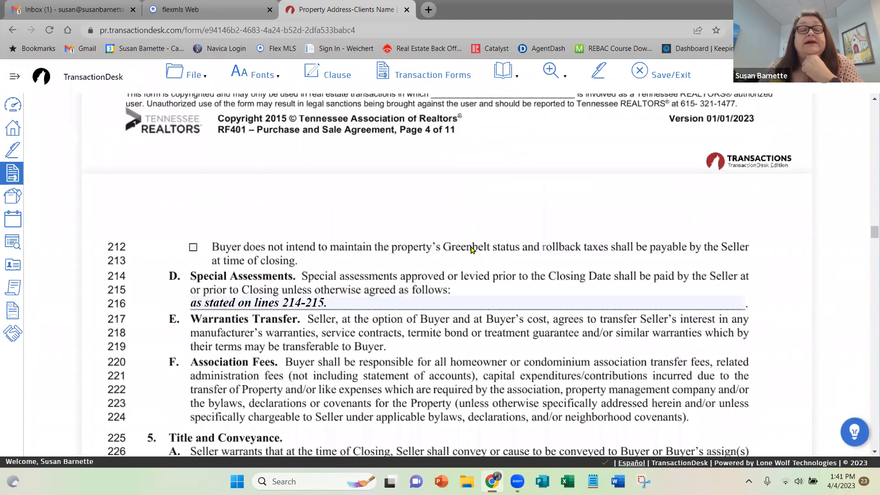
scroll(471, 249, down, 2)
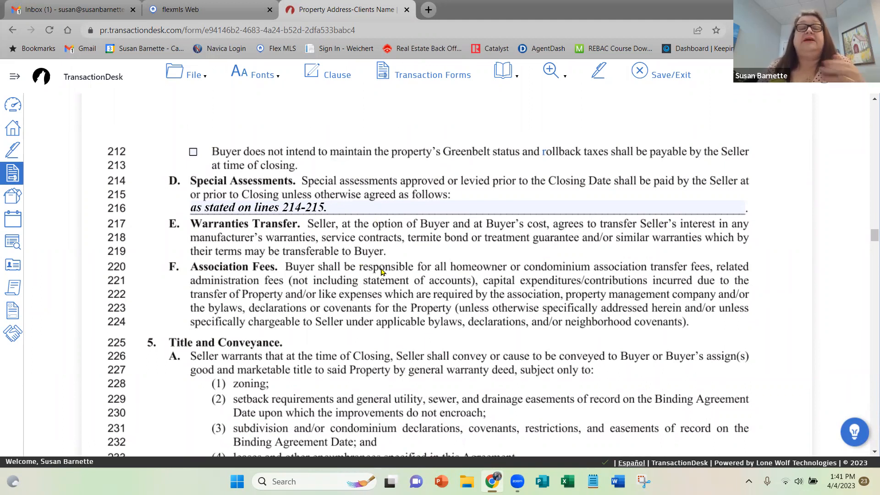
scroll(381, 271, down, 6)
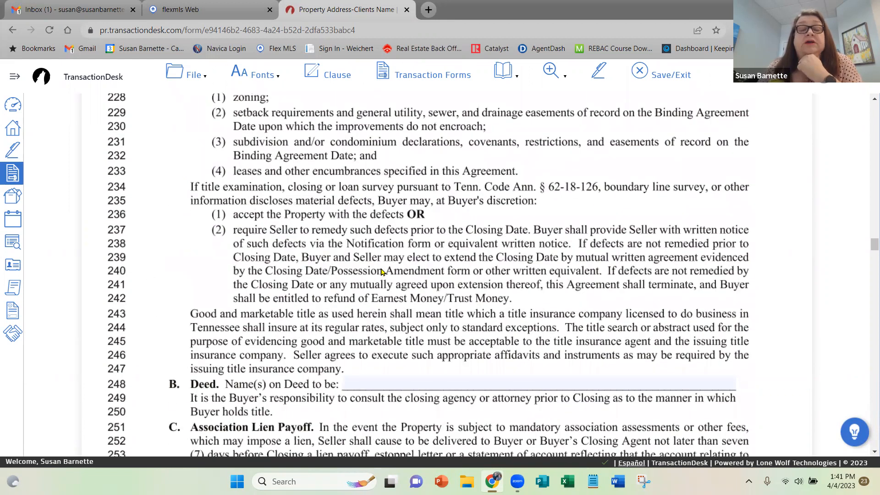
click(431, 378)
text(Mother Goose)
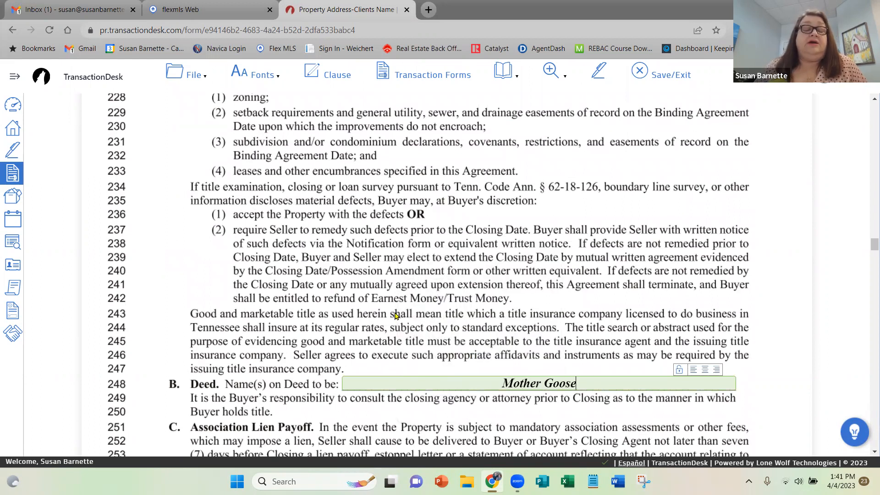
Mark the Lead-Based Paint Disclosure in section 7 as "does not apply".
scroll(395, 315, down, 8)
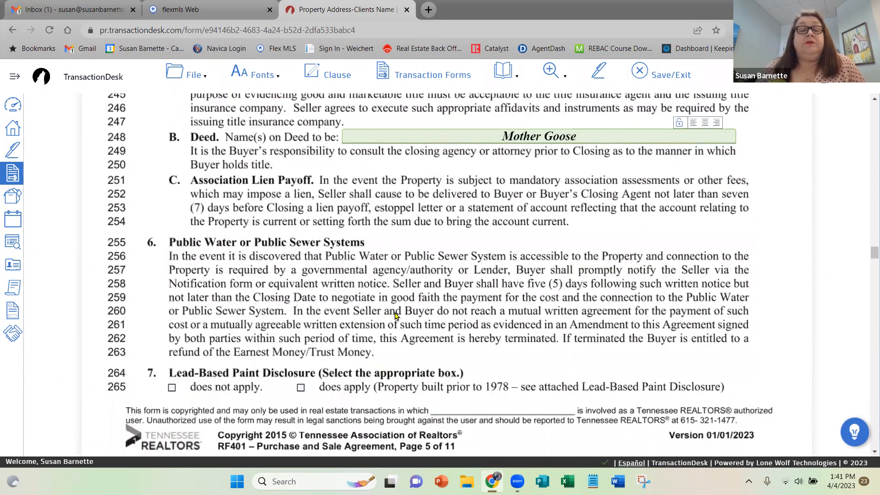
scroll(395, 315, down, 1)
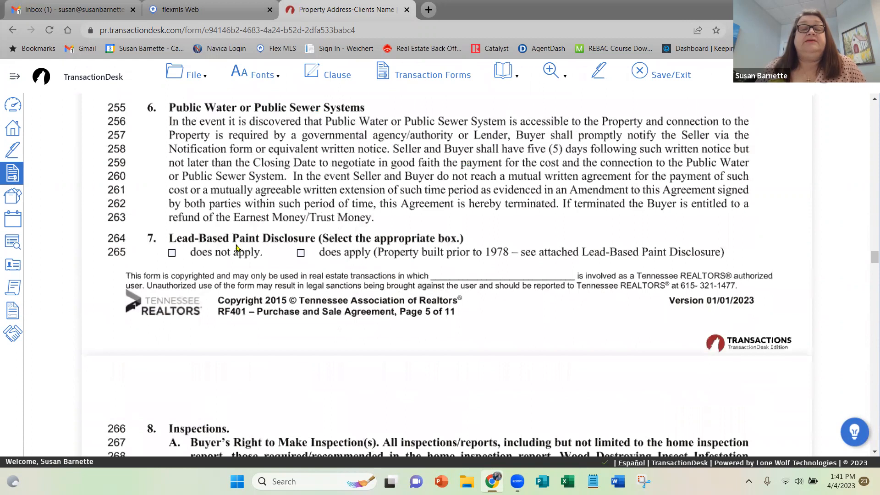
click(171, 252)
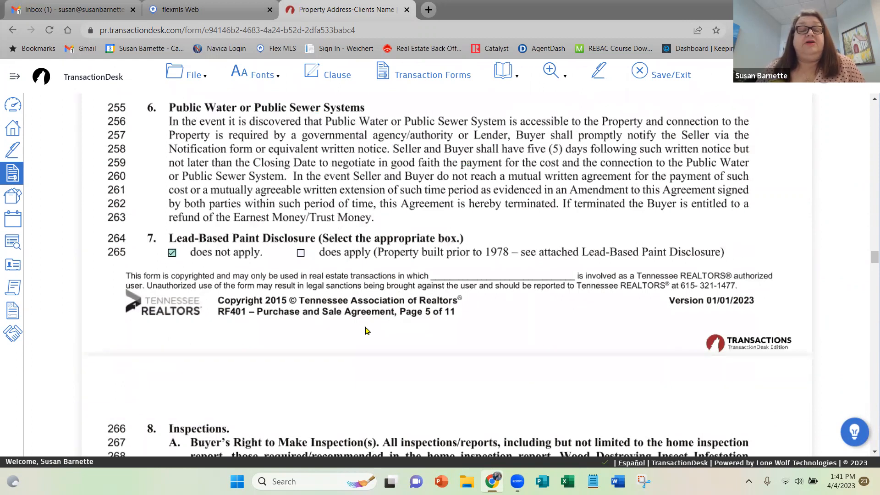
scroll(367, 329, down, 2)
click(270, 75)
mouse_move(284, 138)
click(377, 264)
Set the Resolution Period in the Inspections section to 6 days.
scroll(293, 293, down, 6)
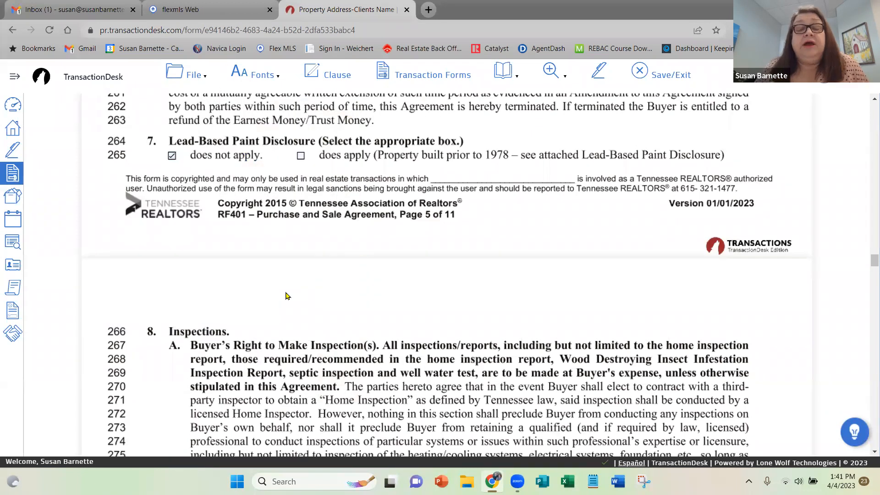
scroll(286, 296, down, 8)
click(425, 172)
scroll(504, 207, down, 6)
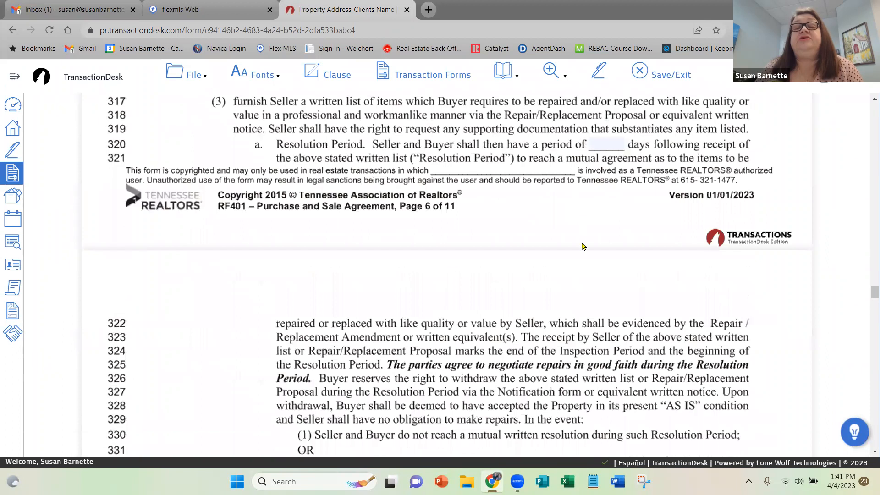
scroll(586, 243, up, 2)
click(600, 239)
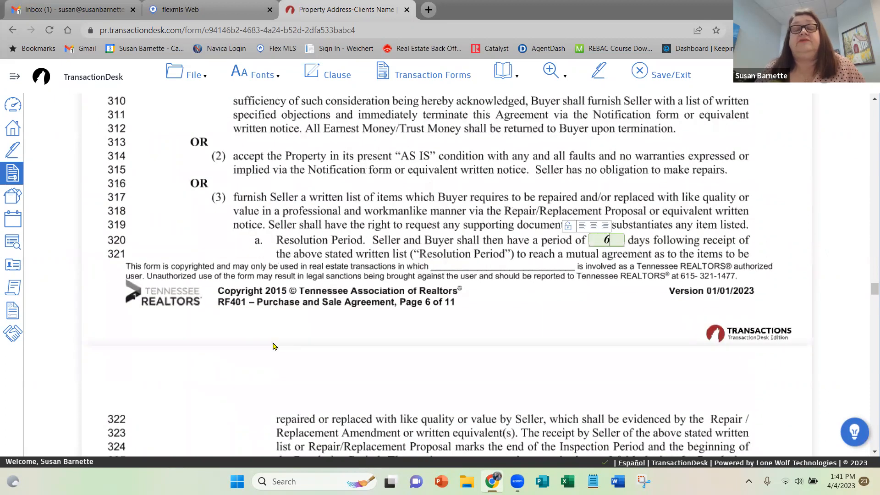
Set the Final Inspection to within 1 day prior to the Closing Date in section 9.
scroll(273, 339, down, 4)
scroll(273, 339, down, 6)
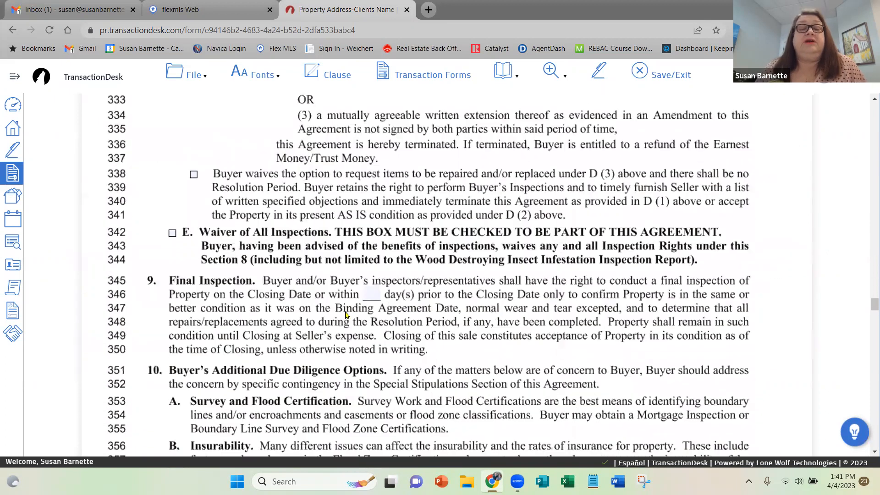
click(368, 292)
scroll(201, 333, down, 10)
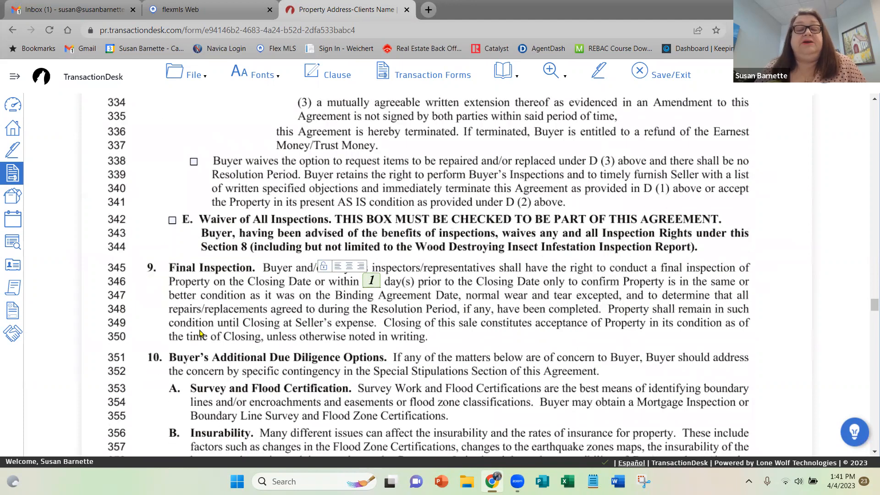
Select "Home Protection Plan waived" in section 14 of the agreement.
scroll(200, 333, down, 15)
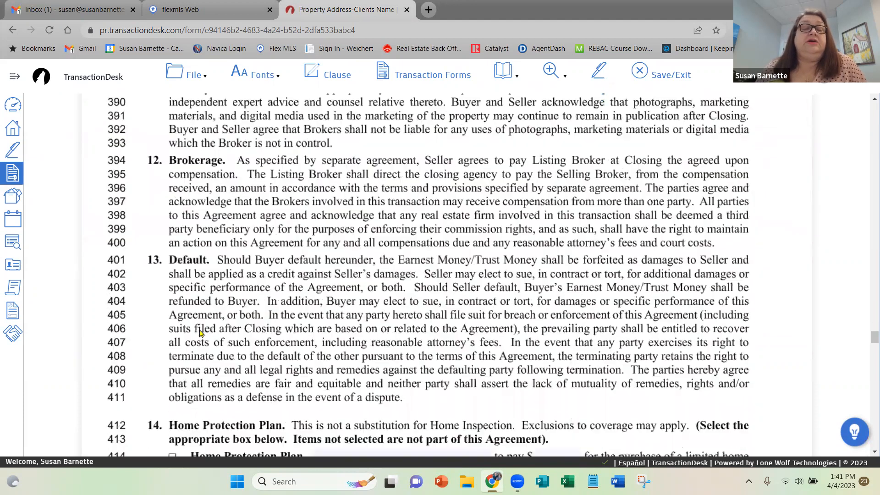
scroll(166, 412, up, 8)
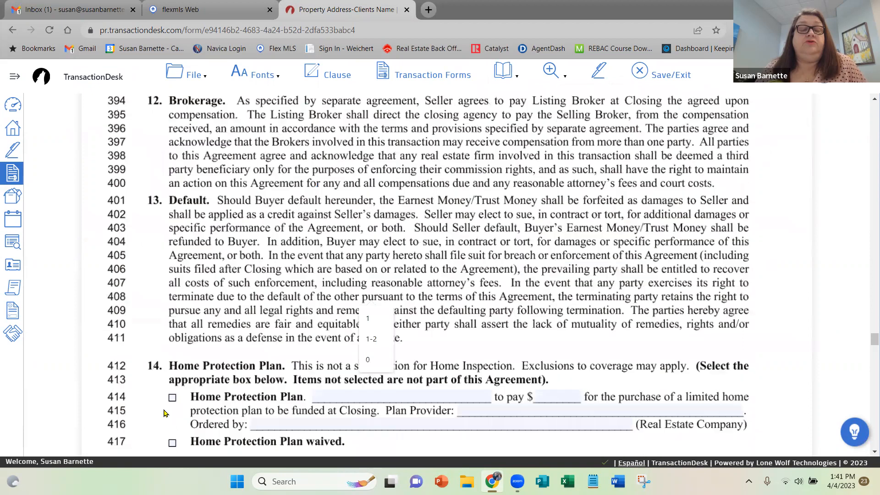
scroll(323, 297, down, 20)
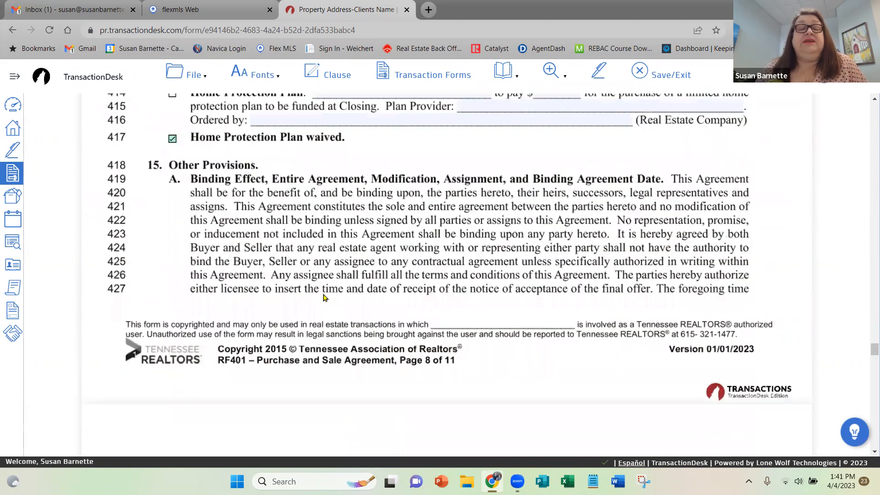
Save the filled-in RF 401 Purchase and Sale Agreement after checking through to the buyer and seller signature blocks.
scroll(323, 297, down, 4)
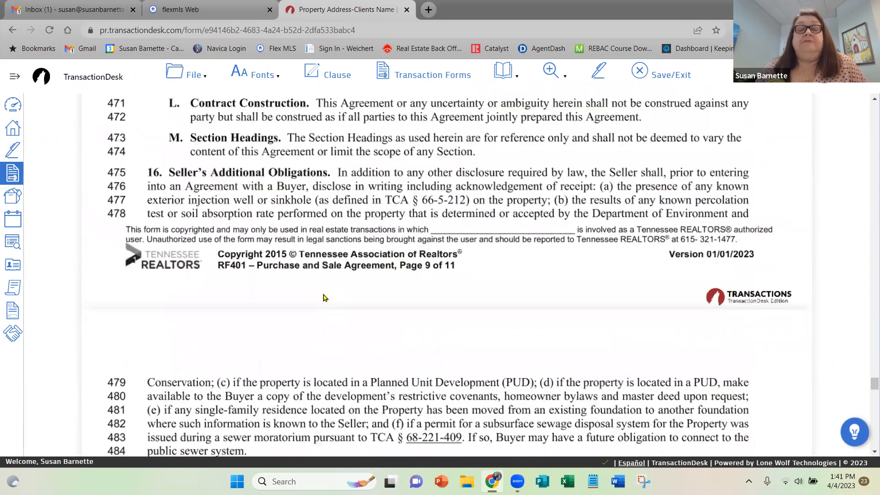
scroll(323, 298, down, 10)
scroll(323, 298, down, 6)
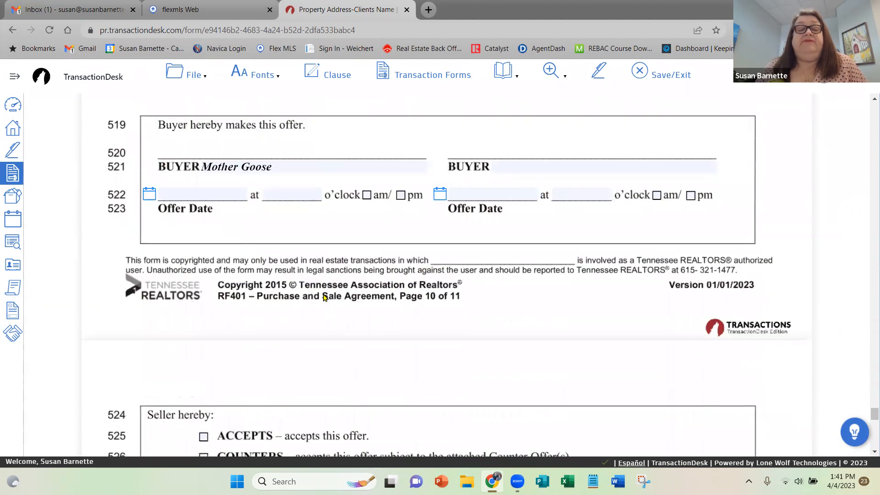
click(195, 76)
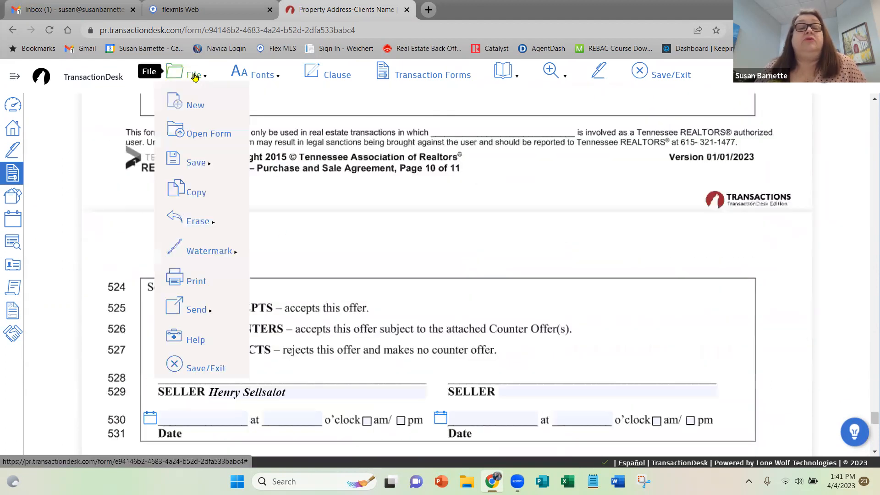
mouse_move(196, 162)
click(273, 164)
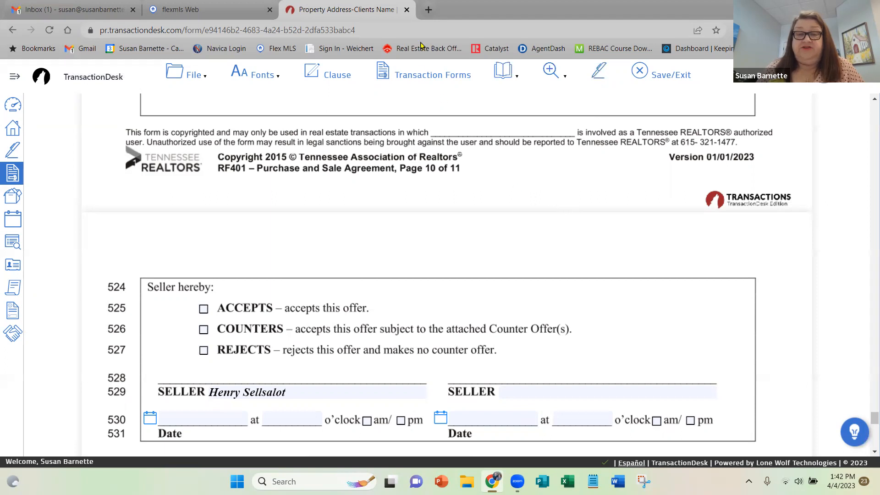
Review the list of forms in this transaction from within the open agreement, then close the list.
click(418, 78)
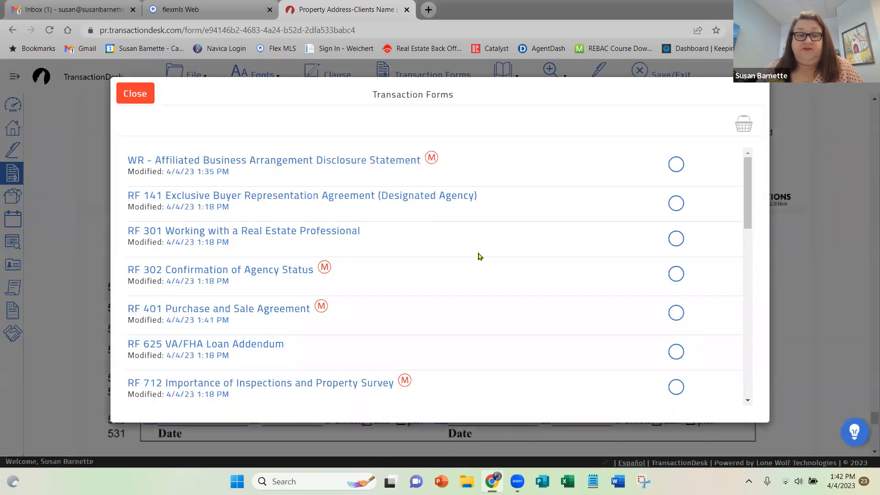
scroll(478, 255, down, 12)
scroll(478, 256, down, 1)
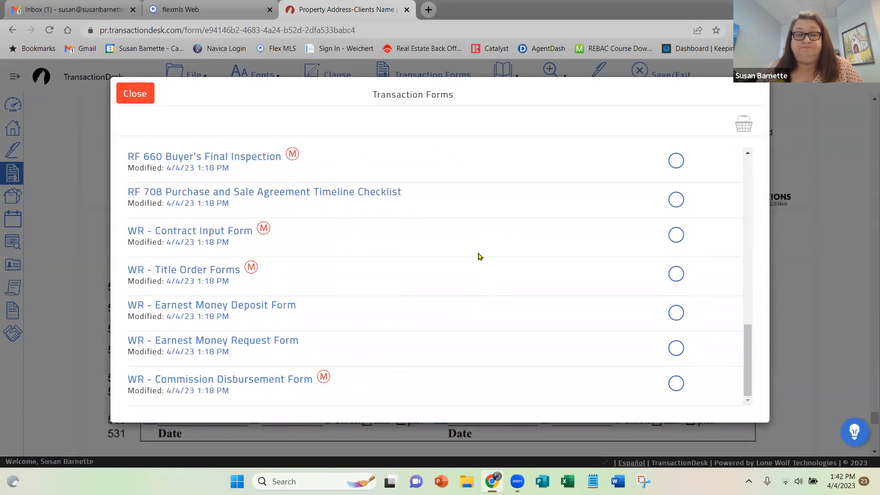
scroll(478, 255, up, 13)
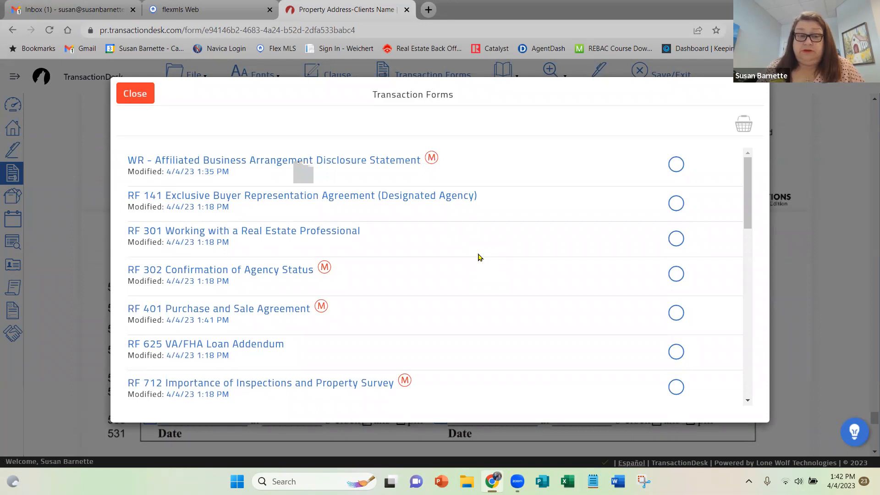
scroll(478, 256, down, 4)
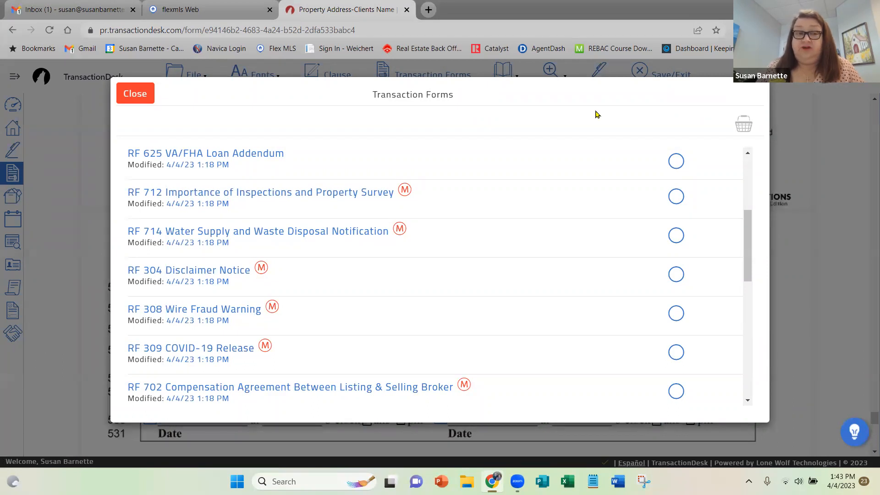
click(133, 95)
Examine the seller response and "For Information Purposes Only" blocks, including the suggested entries for the listing company and firm address.
scroll(548, 244, down, 4)
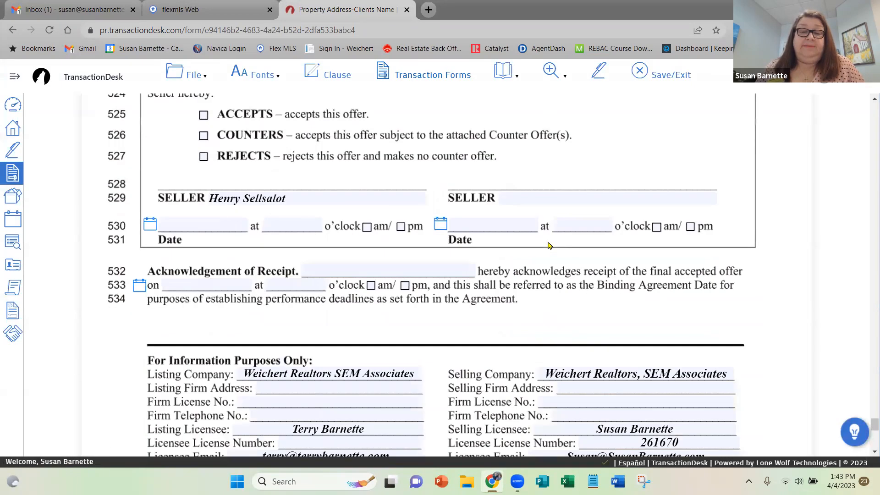
scroll(549, 246, down, 6)
scroll(549, 246, up, 2)
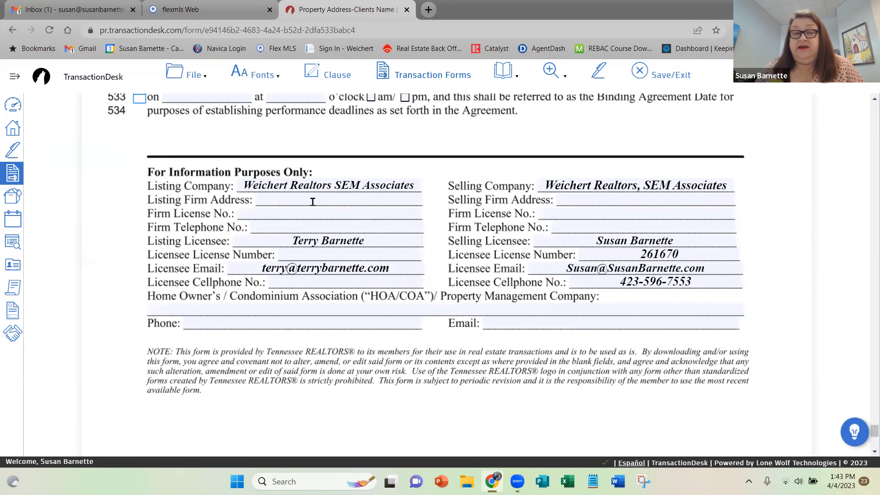
click(314, 188)
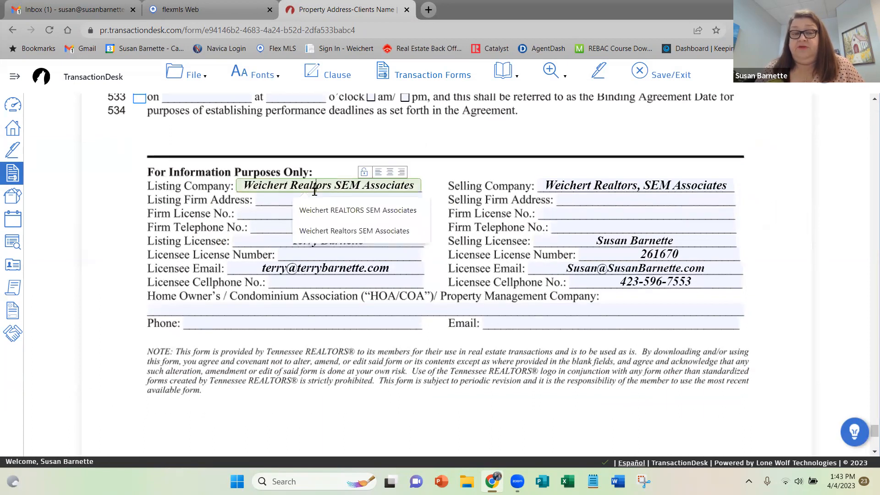
click(257, 200)
click(620, 196)
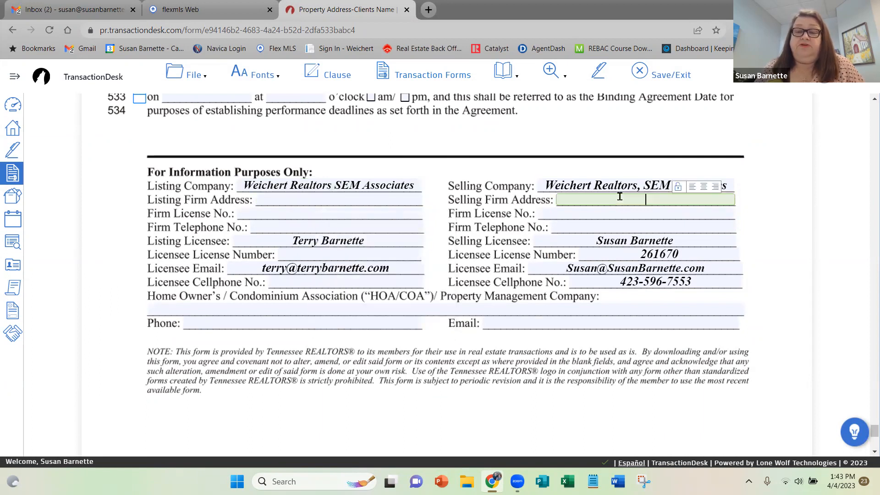
click(335, 201)
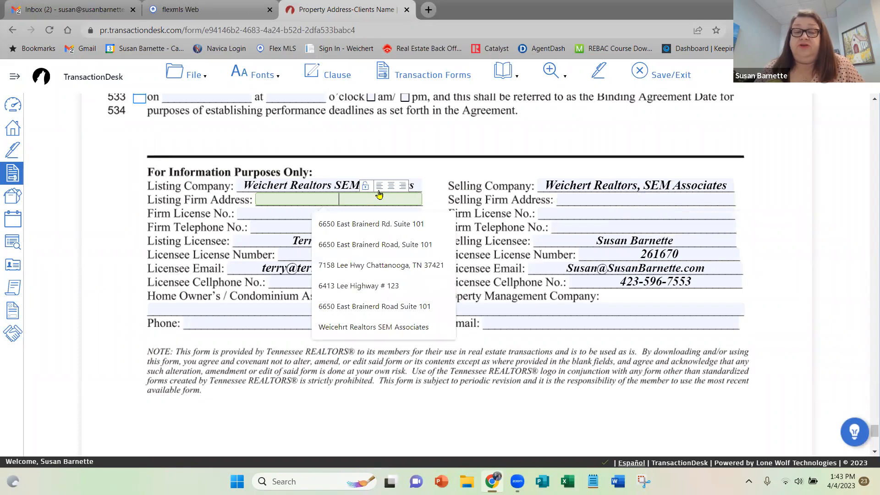
click(501, 175)
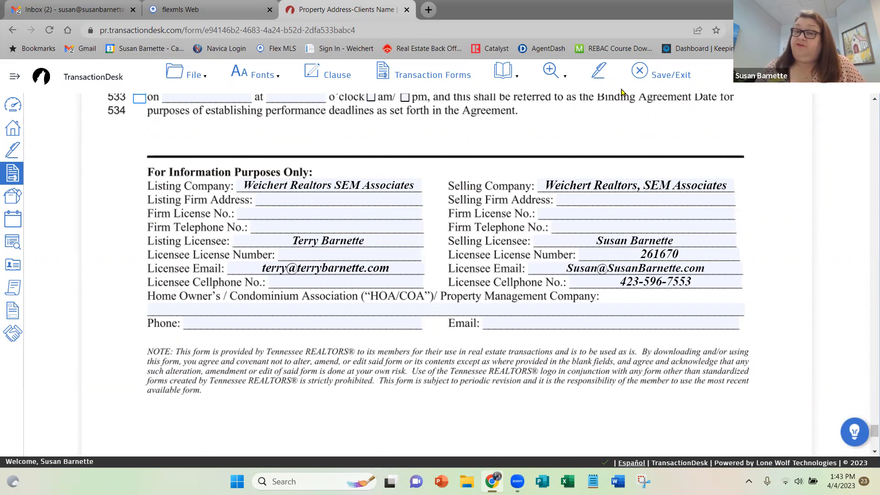
Save and exit the Purchase and Sale Agreement, and open the transaction's dashboard.
click(645, 75)
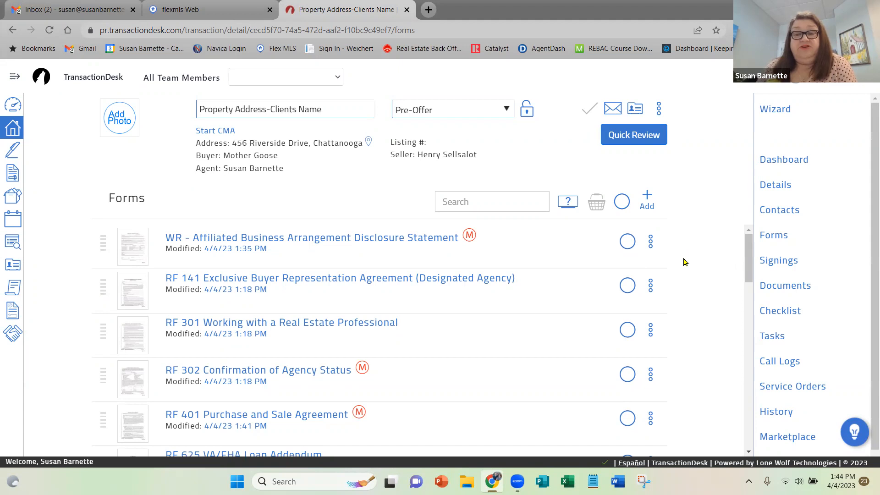
click(783, 160)
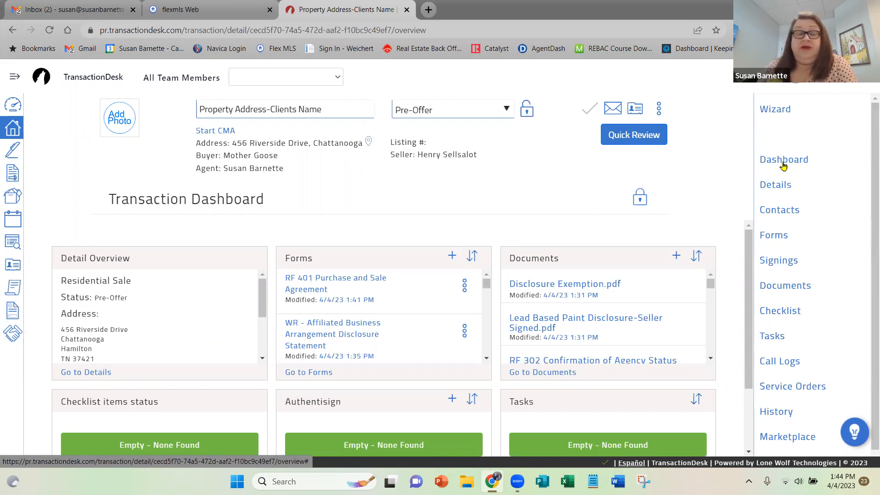
click(783, 160)
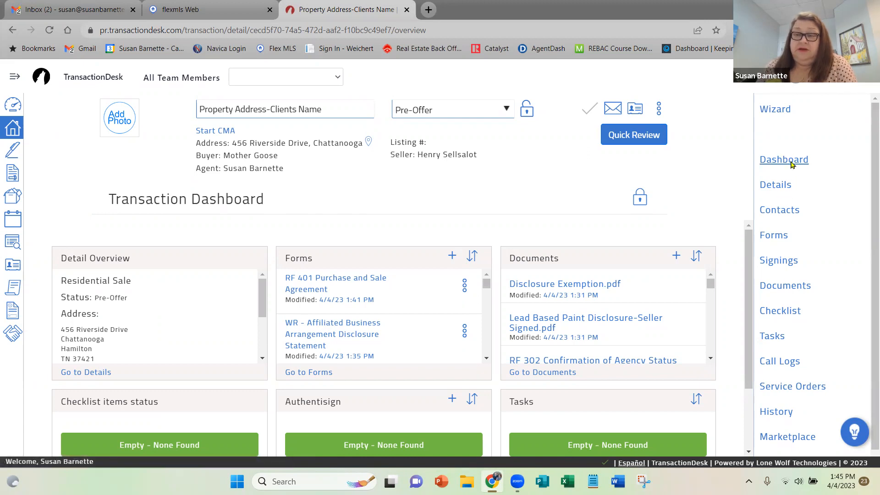
Look at the transaction wizard's Documents and Forms steps, then return to the transaction dashboard.
click(778, 110)
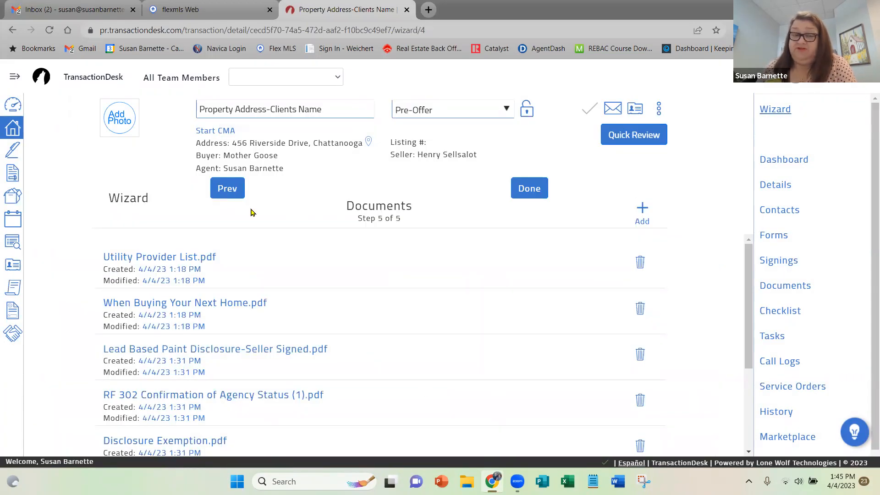
click(226, 190)
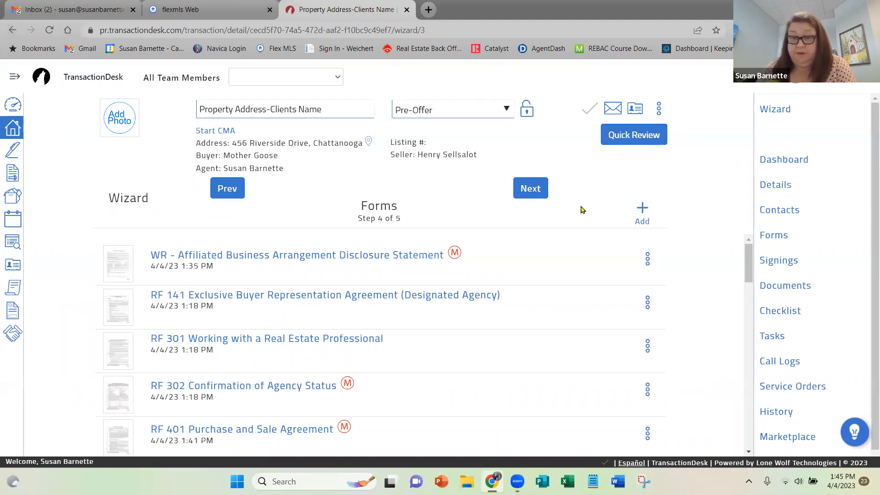
click(781, 162)
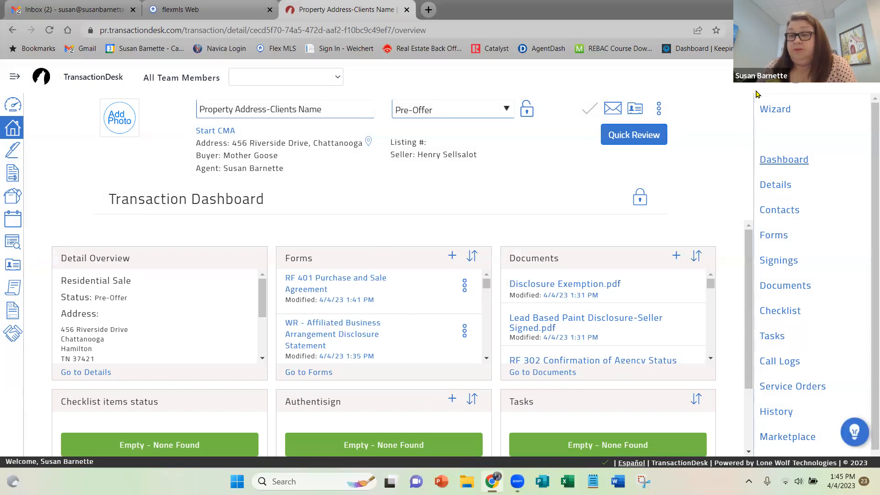
Review the transaction's property details, purchase information and dates, followed by its list of contacts.
click(774, 185)
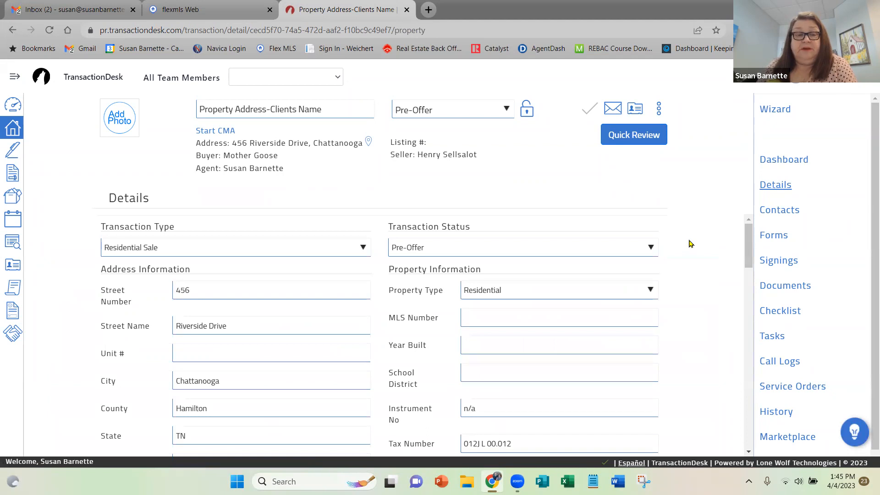
scroll(691, 243, down, 4)
scroll(690, 243, down, 10)
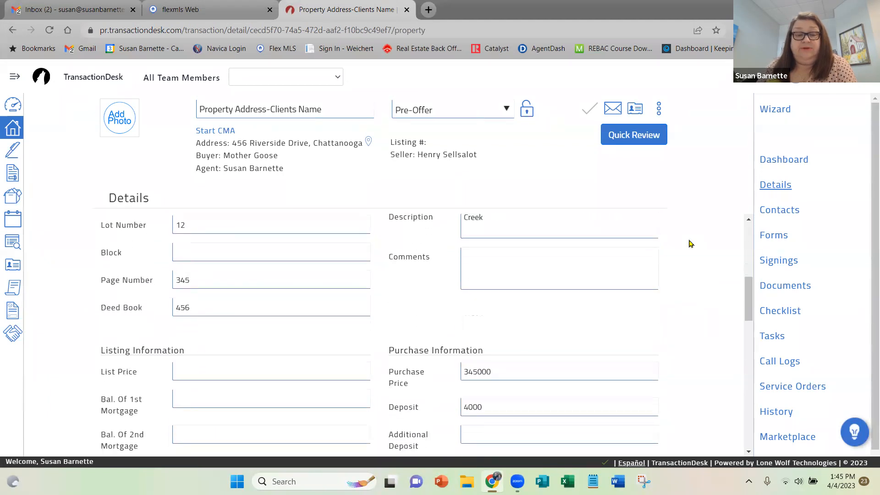
scroll(691, 243, down, 4)
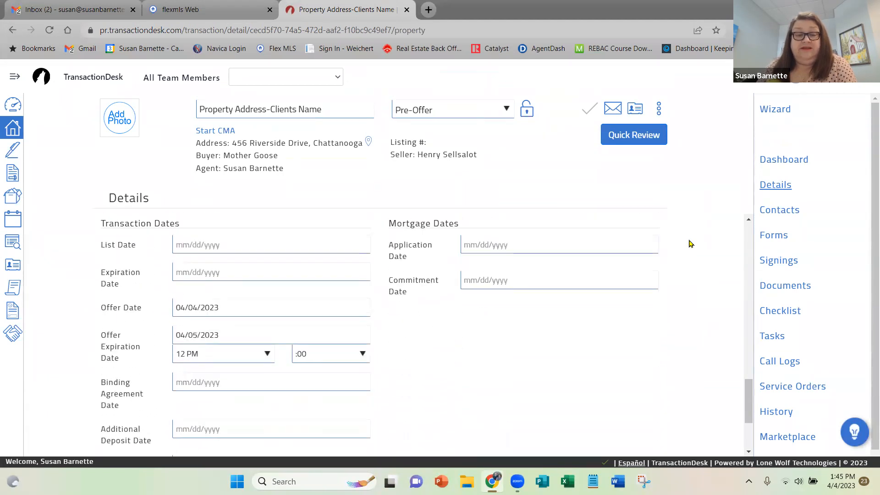
scroll(691, 243, down, 3)
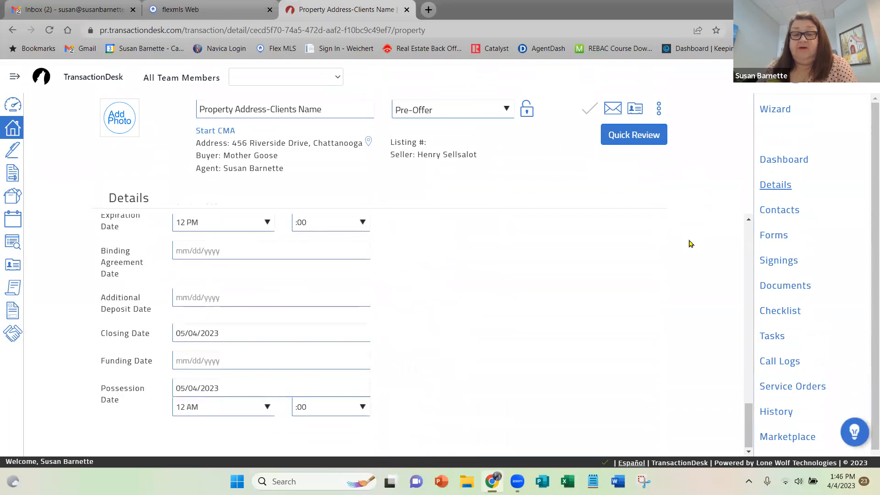
scroll(690, 244, up, 20)
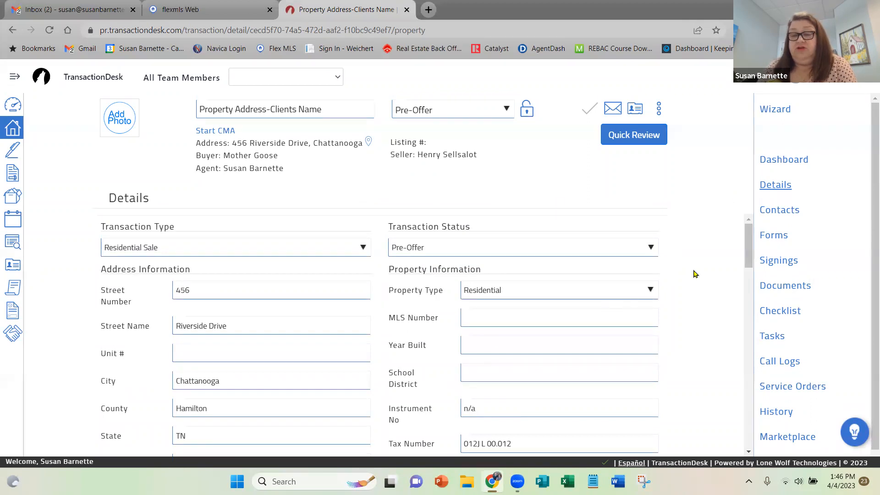
click(784, 210)
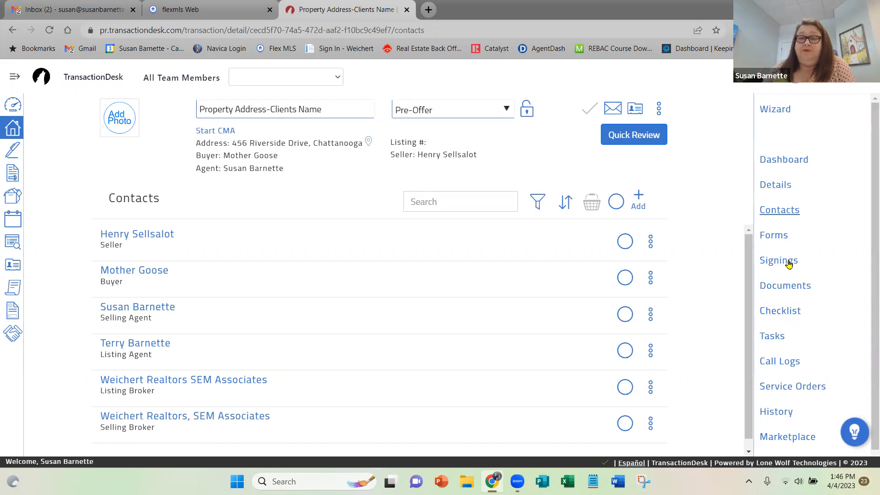
Examine the transaction's full list of forms, from the Affiliated Business Arrangement Disclosure to the Commission Disbursement Form.
click(776, 240)
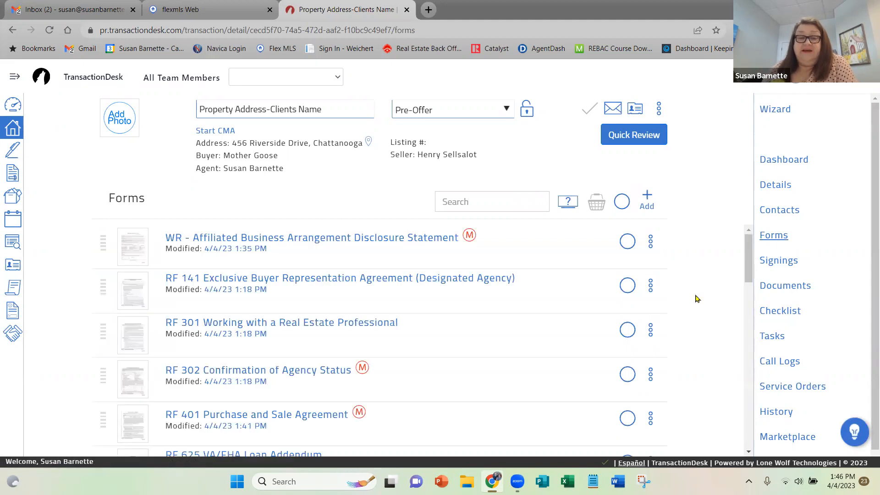
scroll(697, 299, down, 6)
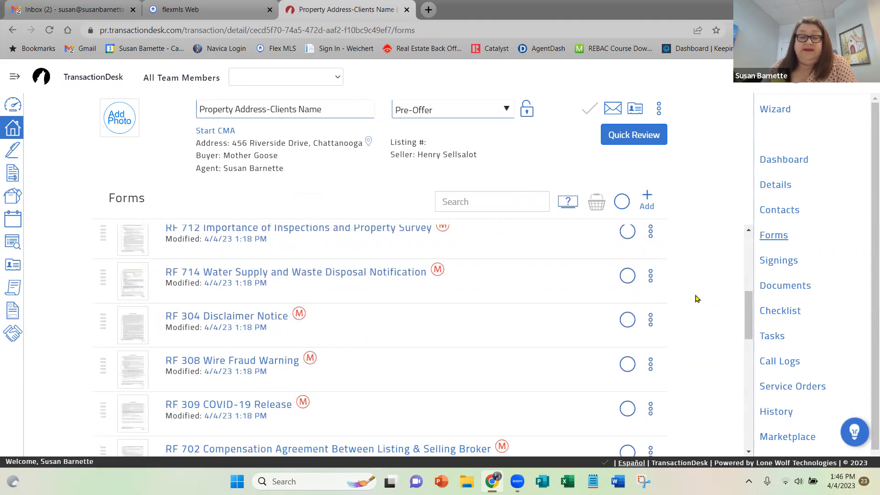
scroll(697, 299, down, 2)
scroll(697, 299, down, 5)
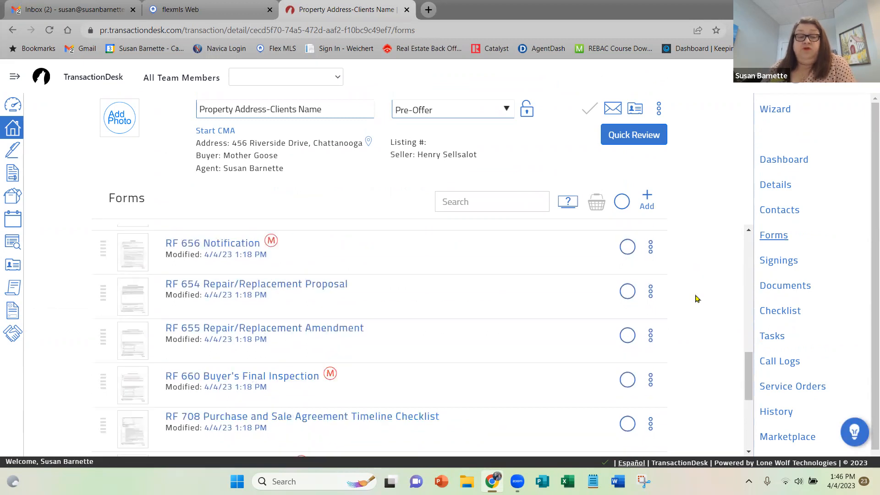
scroll(696, 298, down, 3)
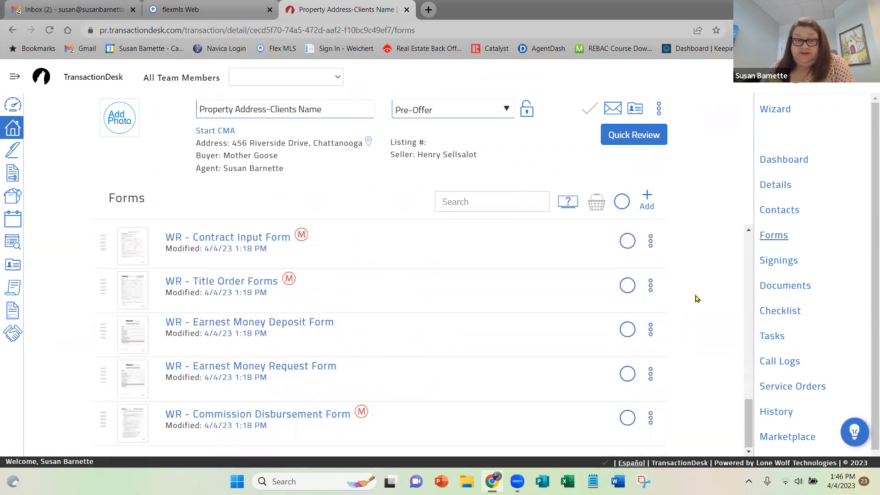
scroll(697, 298, up, 2)
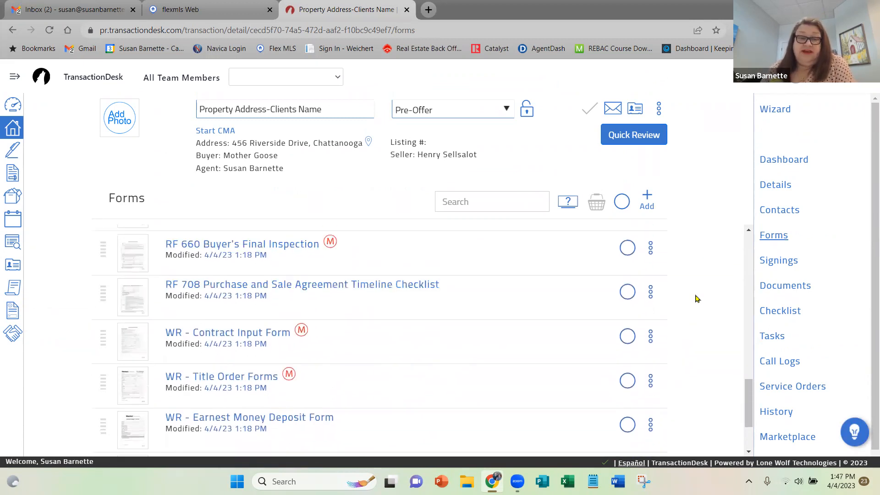
scroll(696, 299, up, 2)
scroll(696, 299, up, 2)
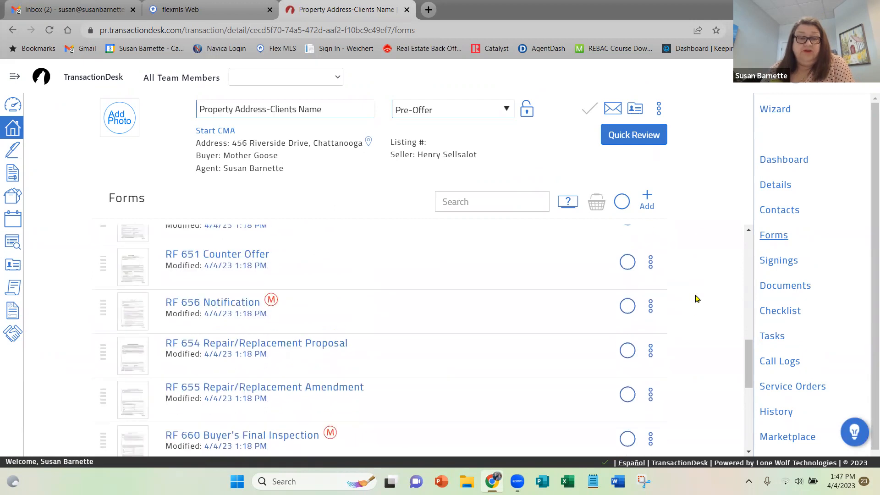
scroll(696, 298, up, 2)
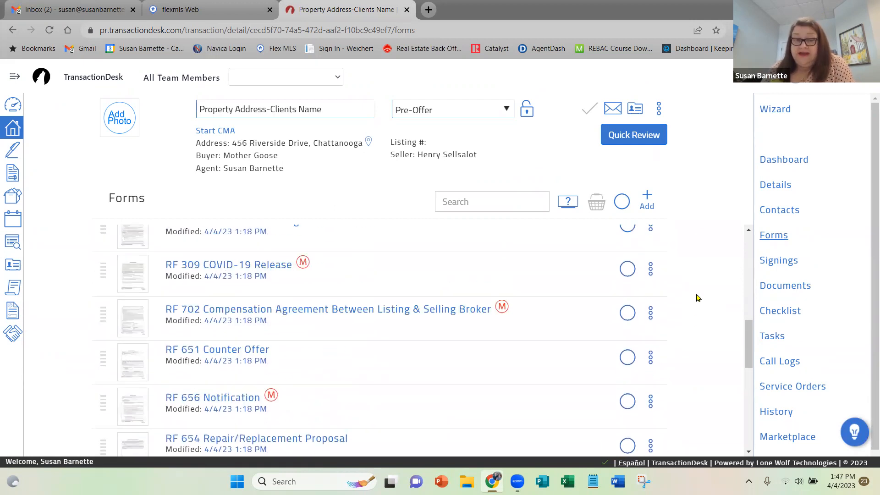
scroll(696, 298, up, 2)
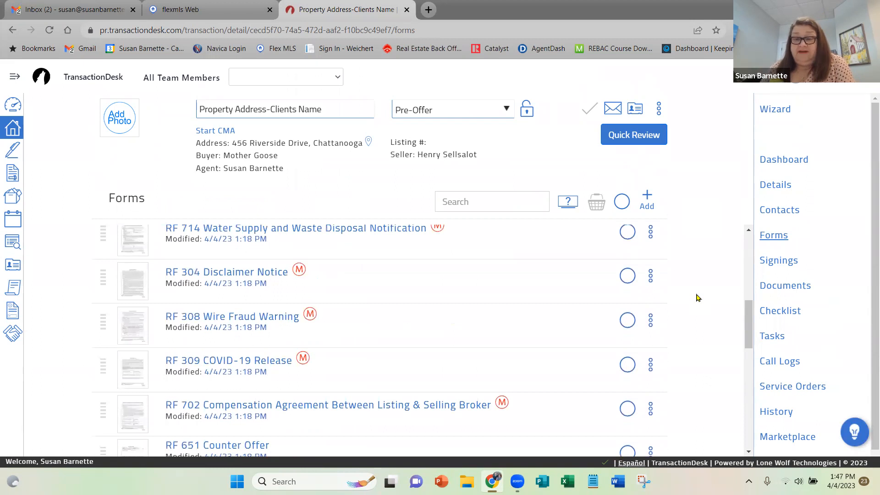
scroll(696, 297, up, 4)
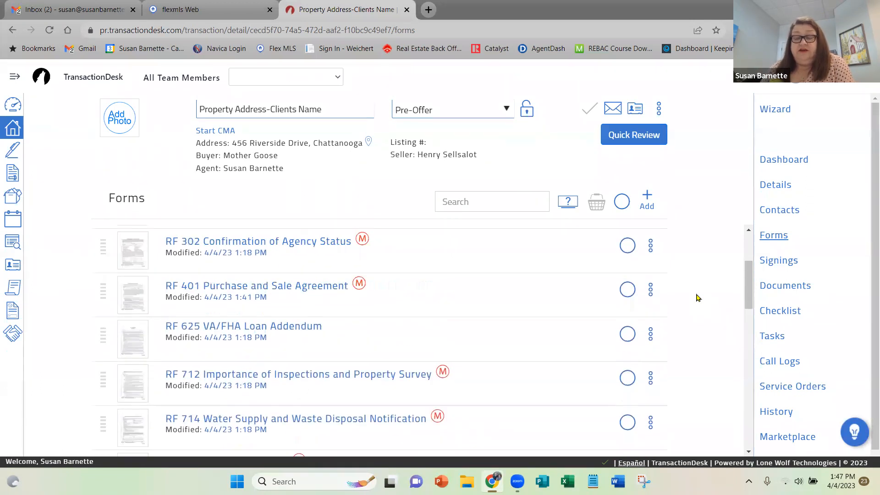
scroll(697, 298, up, 3)
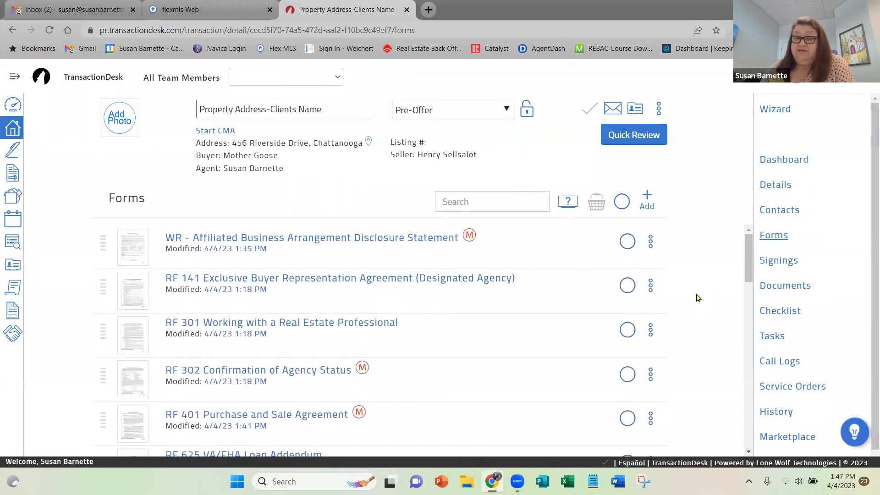
Search the form library for "closing" and add the RF 657 Closing Date/Possession Date Amendment to the transaction's forms.
click(646, 202)
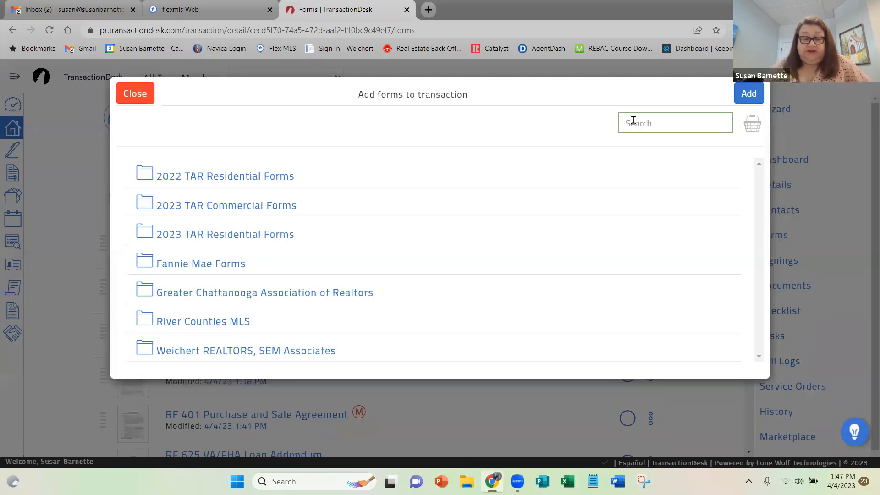
text(closing)
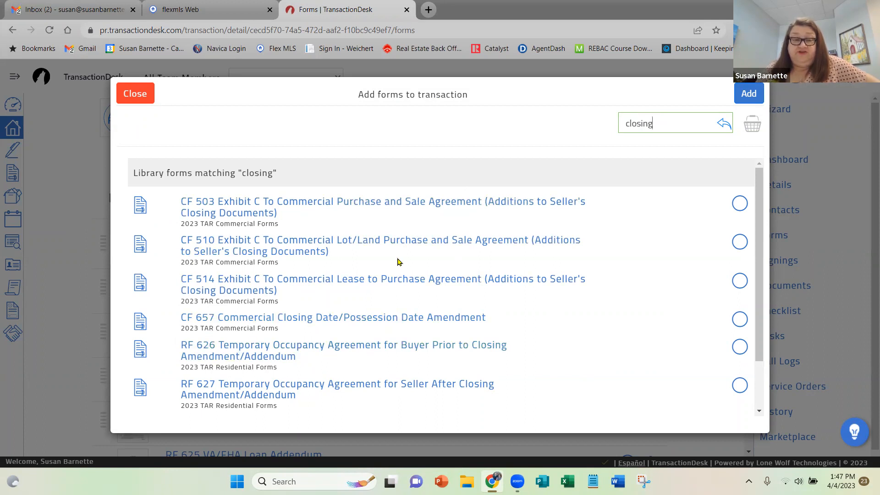
scroll(403, 262, down, 2)
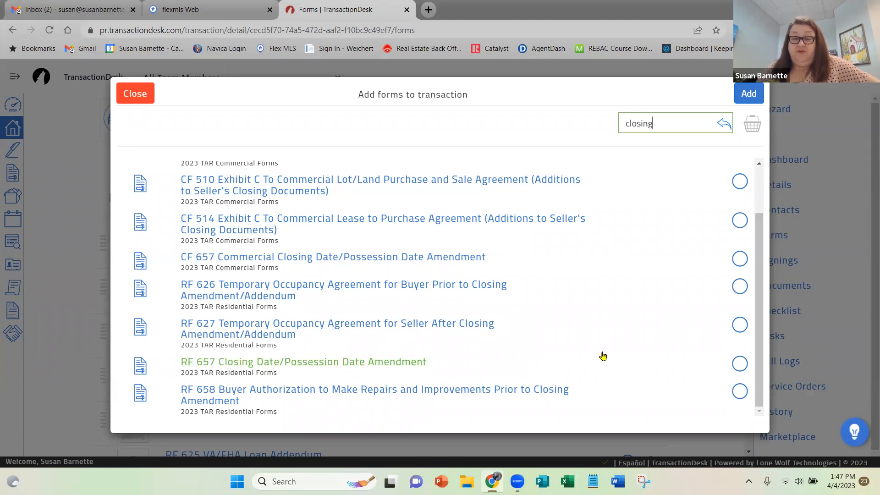
click(741, 365)
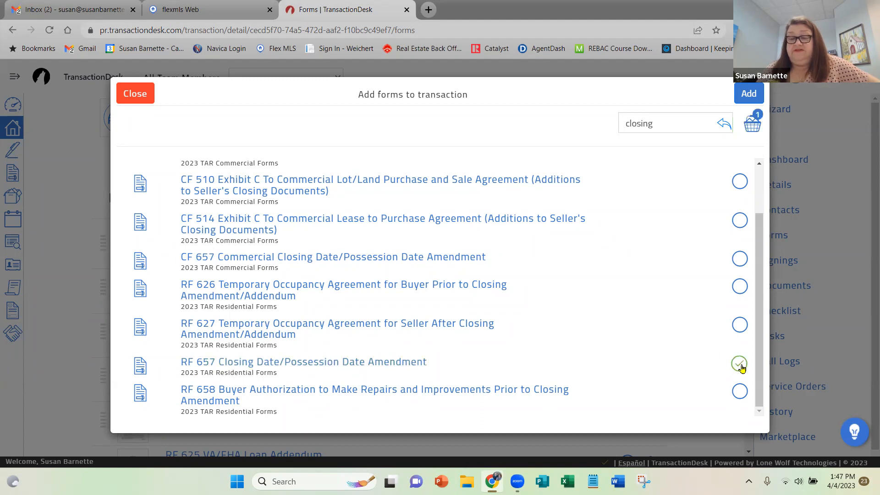
click(748, 95)
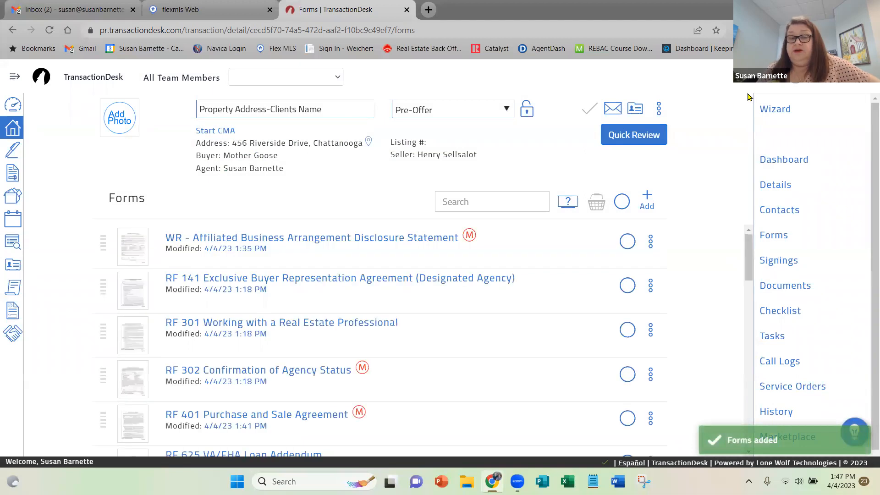
scroll(489, 311, down, 10)
scroll(470, 300, down, 5)
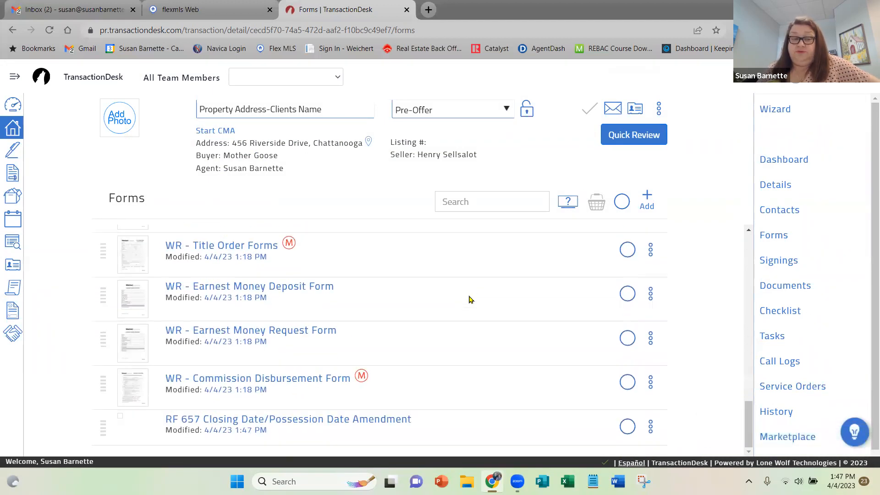
scroll(470, 300, up, 12)
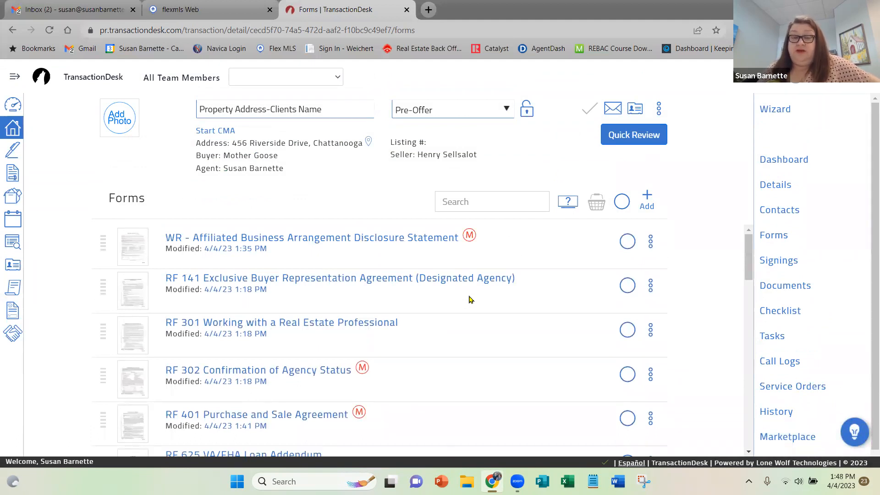
Look at the transaction's signings section and its Create Signing dialog, then close the dialog without saving.
click(781, 262)
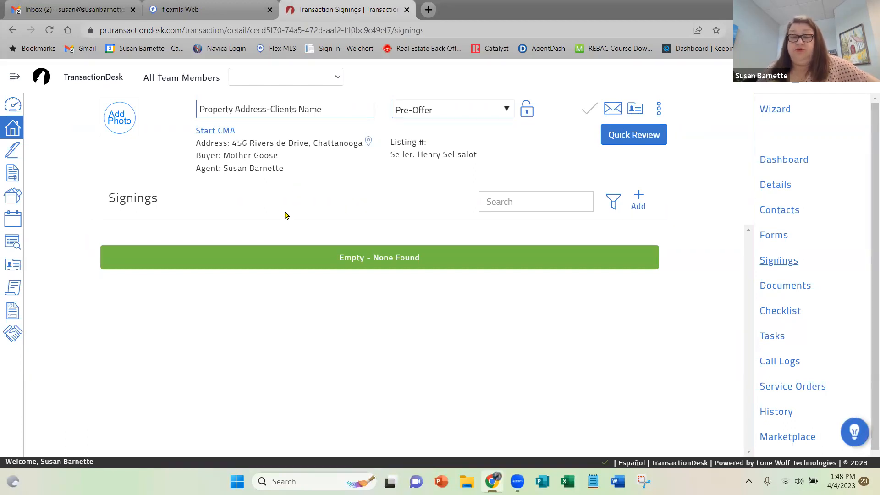
click(638, 198)
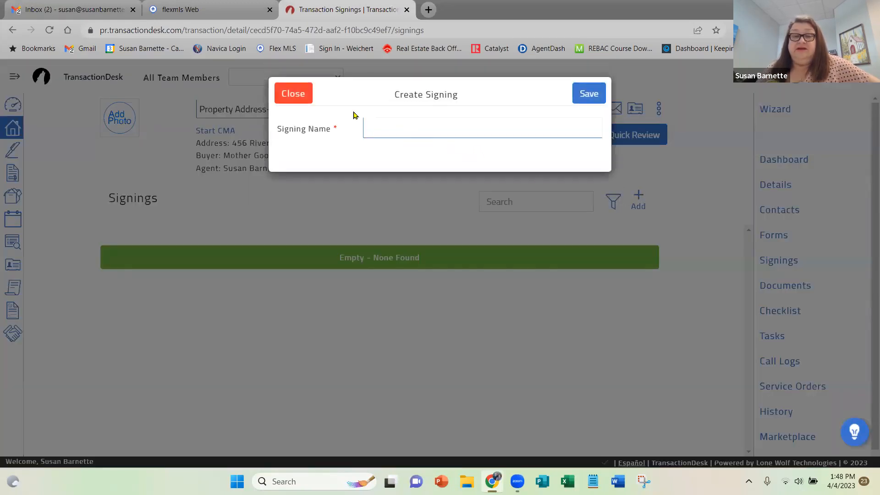
click(284, 89)
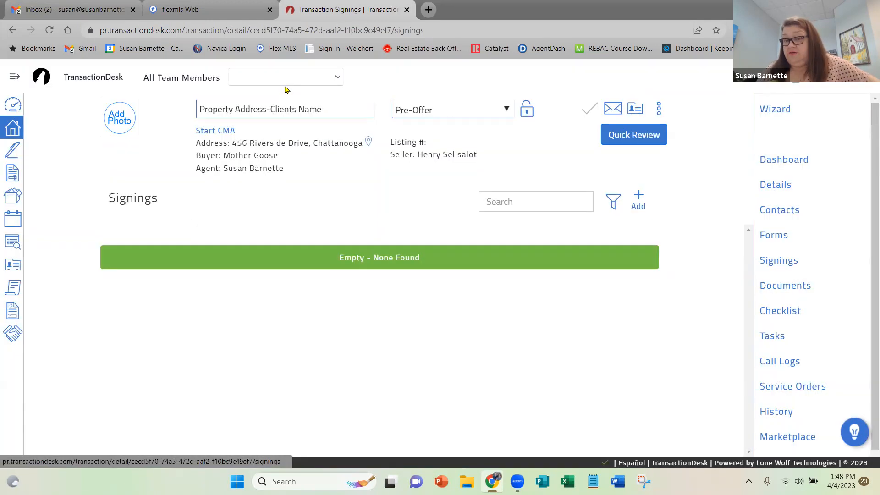
Delete the 2023 Athens Vendor Lists folder from the transaction's documents.
click(785, 286)
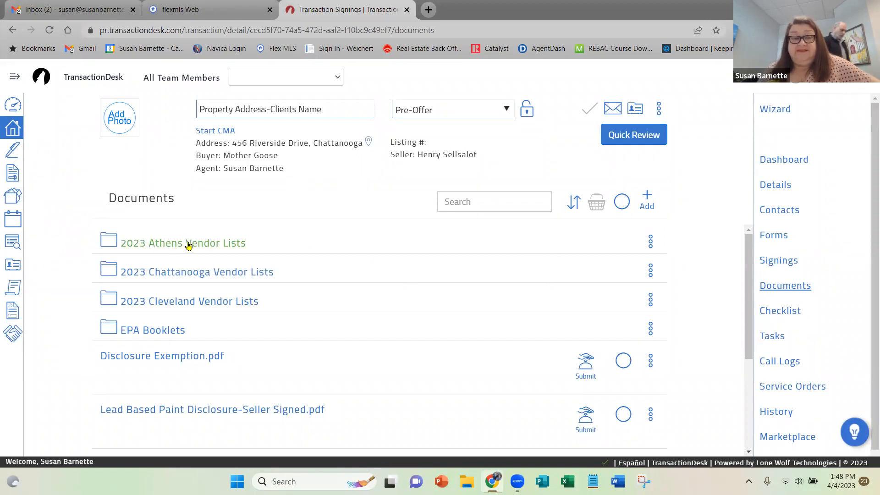
click(650, 243)
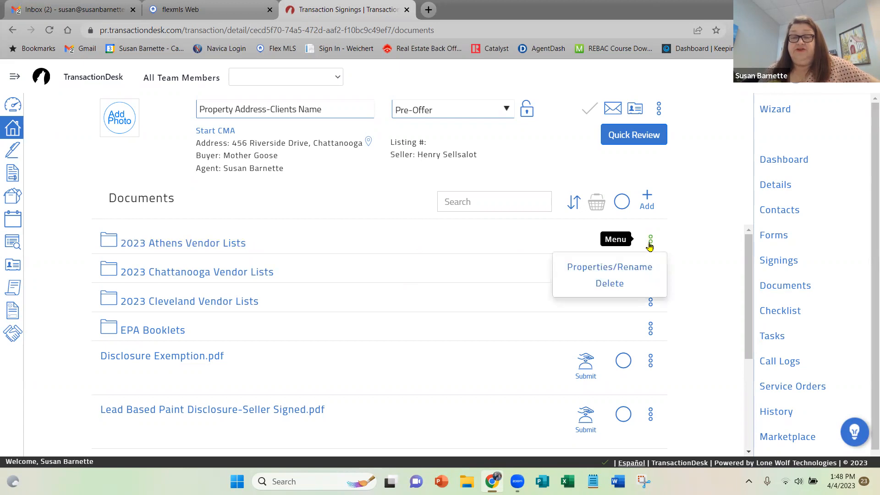
click(620, 284)
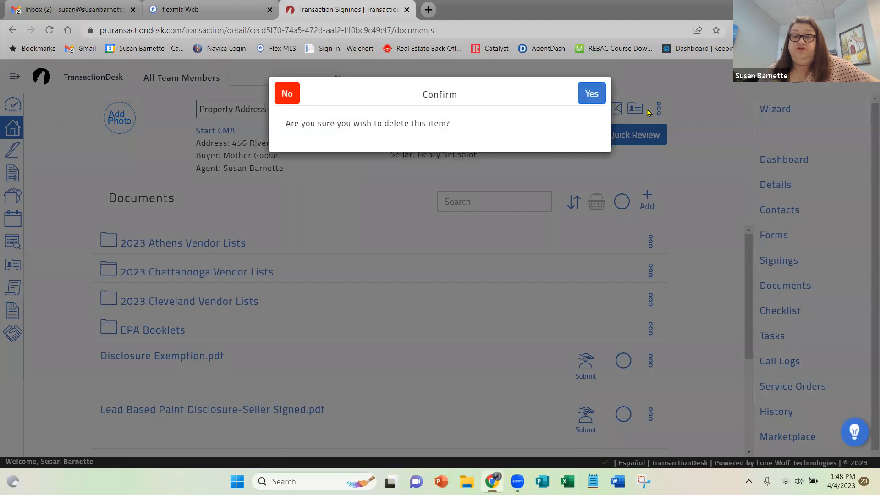
click(590, 97)
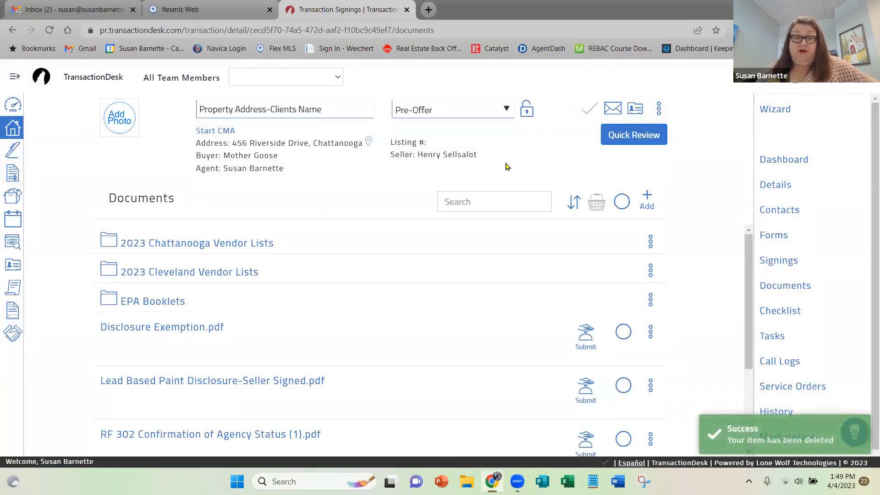
Delete the 2023 Cleveland Vendor Lists folder from the transaction's documents.
click(651, 271)
click(605, 311)
click(590, 93)
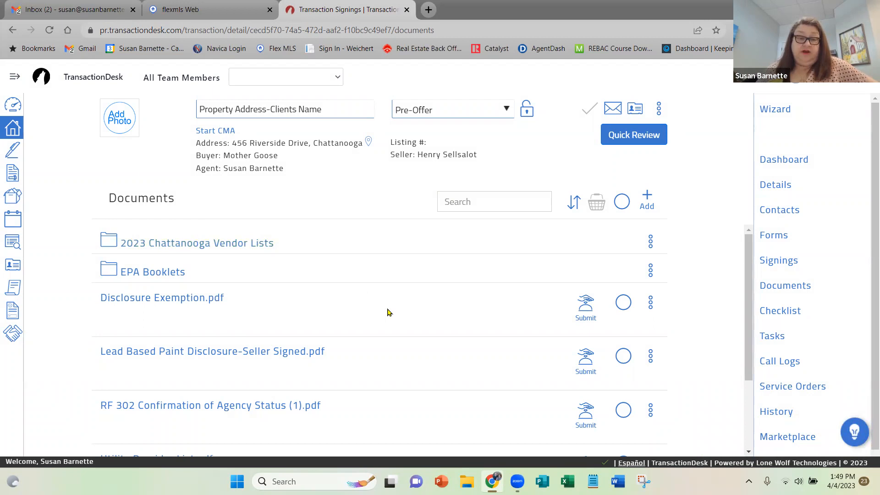
Review the remaining documents and read the Utility Provider List from electric to trash services, then close it.
scroll(388, 312, down, 2)
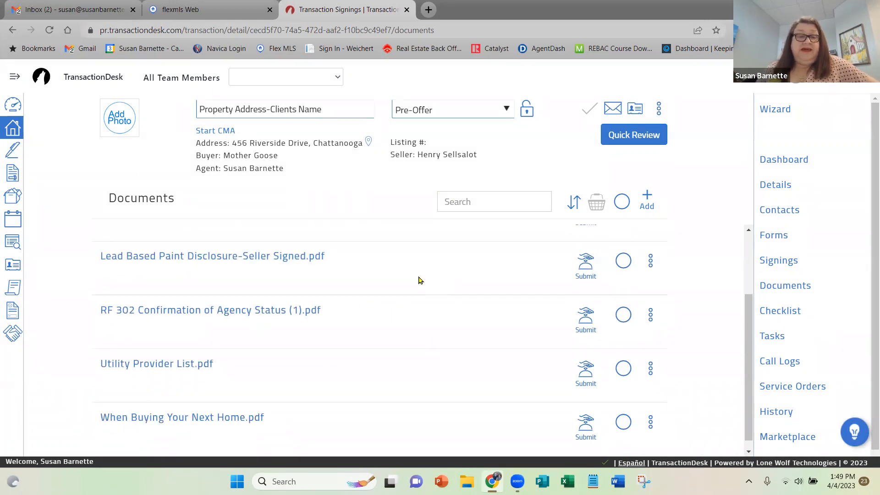
scroll(418, 280, down, 1)
scroll(397, 330, up, 2)
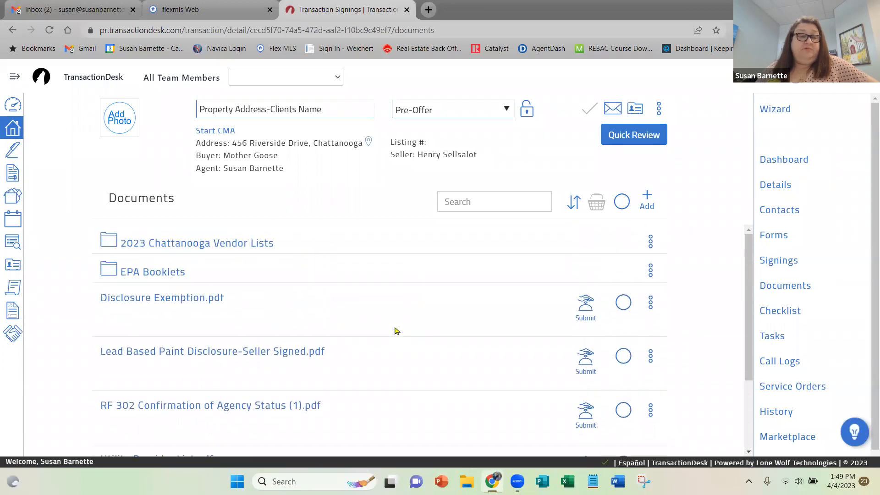
scroll(396, 331, down, 2)
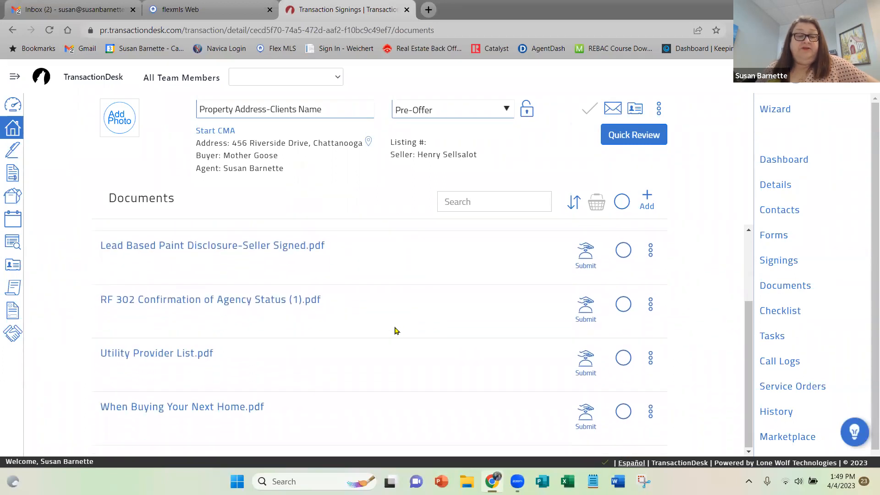
click(169, 354)
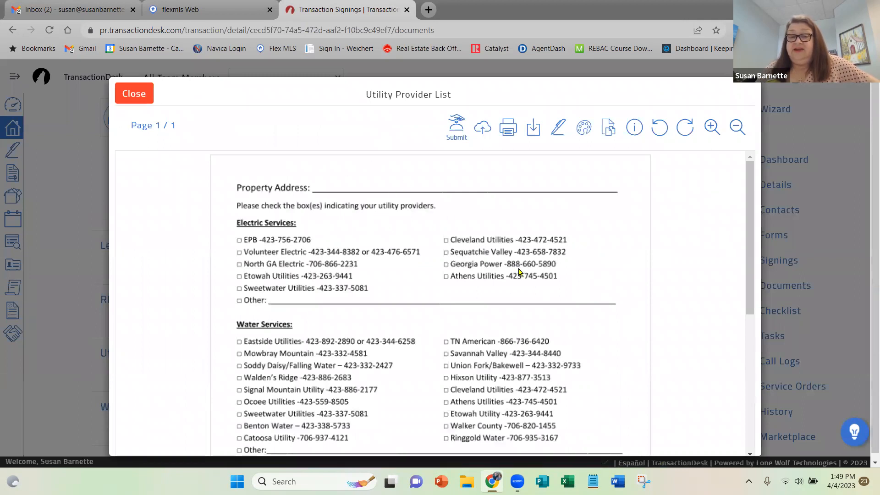
scroll(610, 323, down, 6)
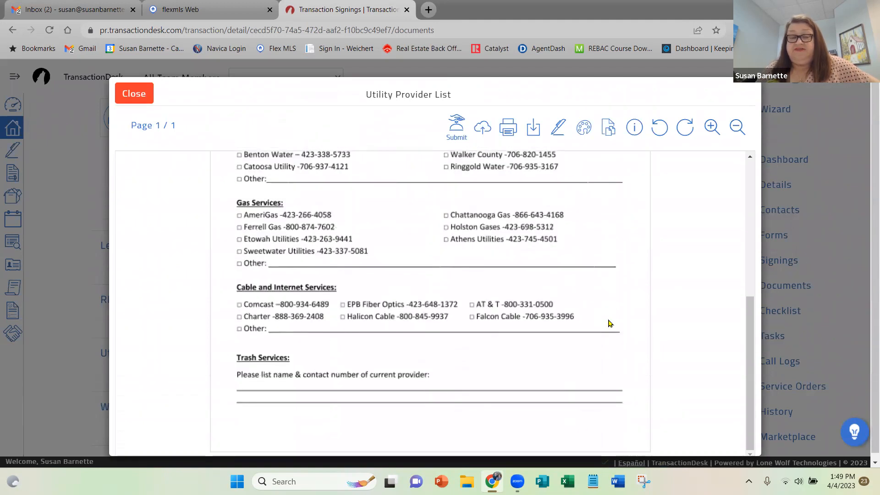
scroll(610, 323, up, 6)
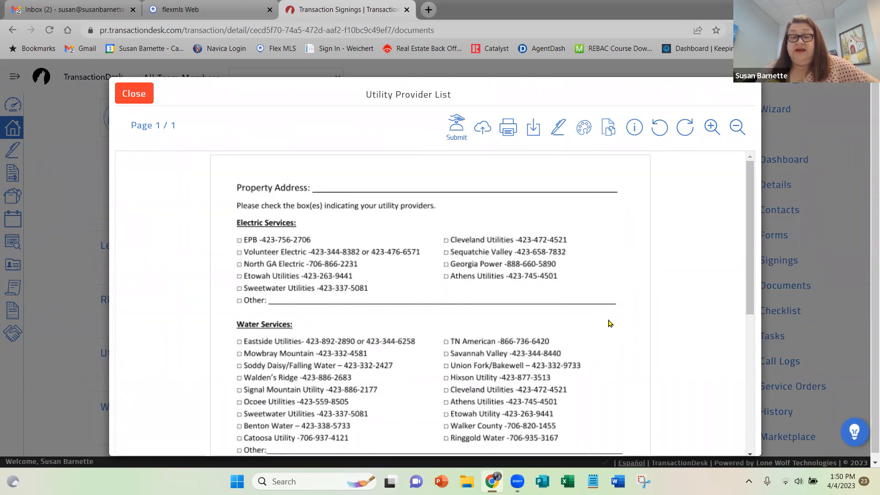
scroll(610, 324, down, 4)
scroll(610, 324, down, 2)
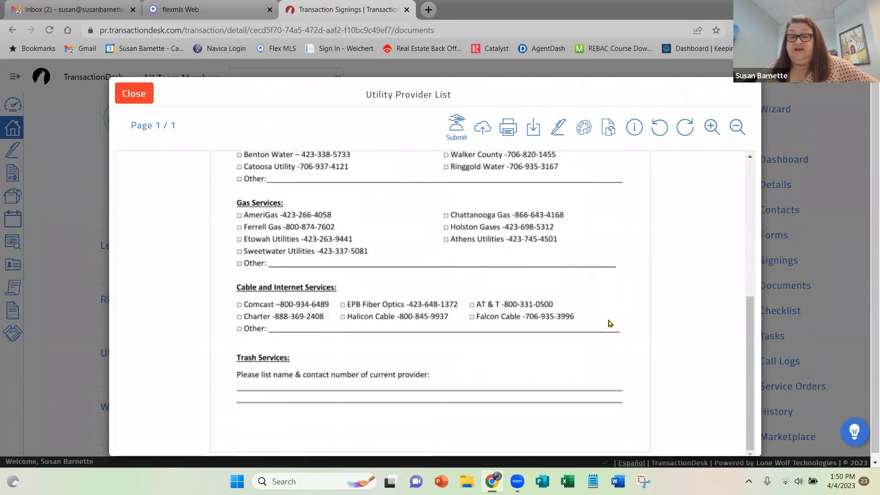
scroll(610, 323, up, 7)
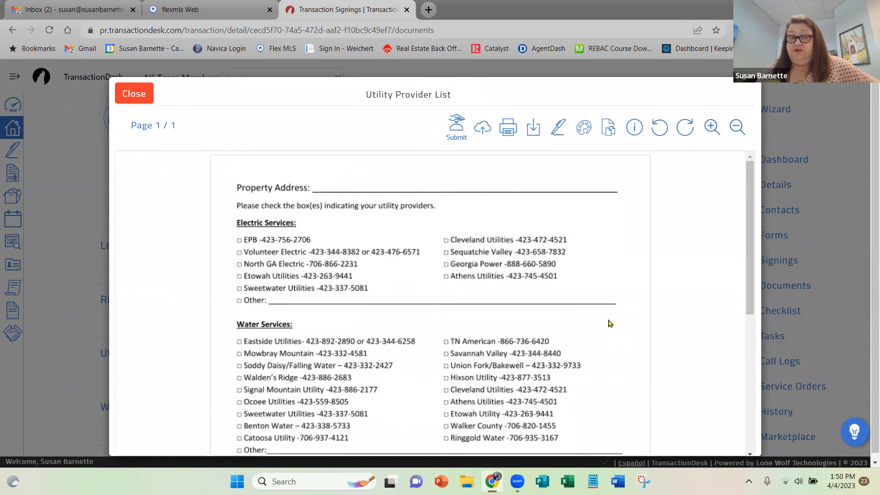
click(131, 94)
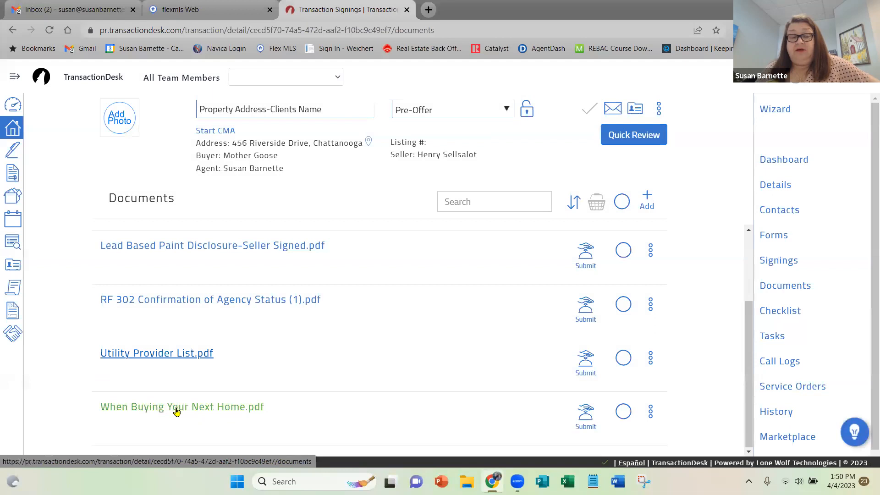
View the When Buying Your Next Home consumer guide among the documents, then close it.
click(176, 407)
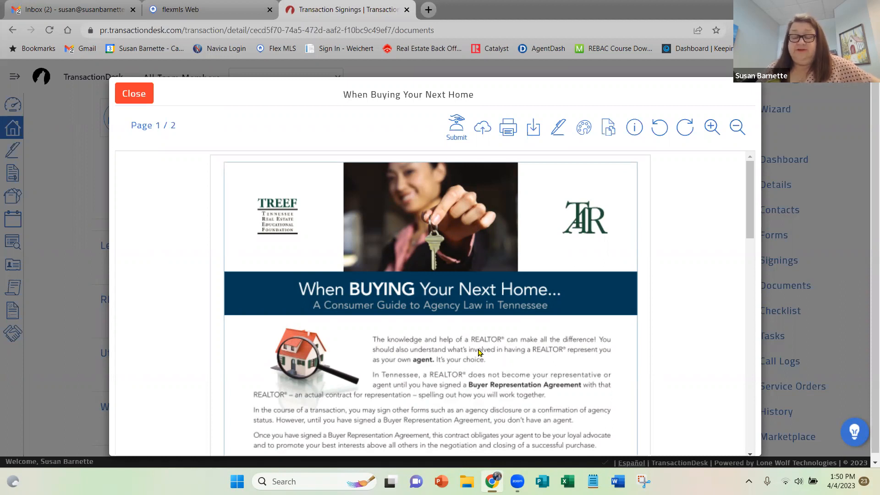
scroll(476, 349, down, 10)
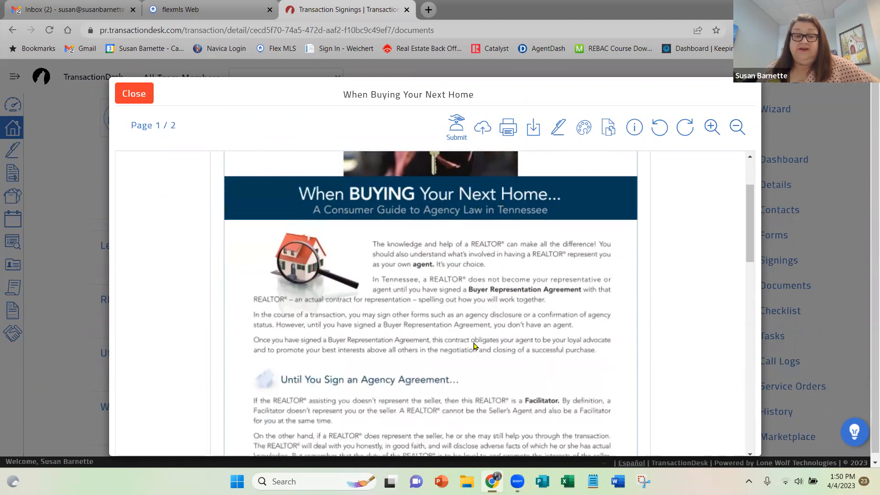
scroll(474, 346, down, 5)
scroll(474, 346, up, 15)
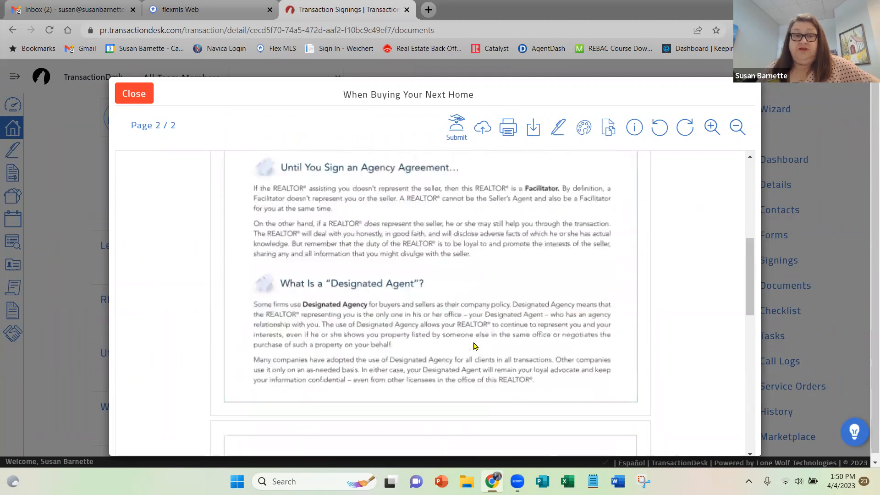
click(127, 95)
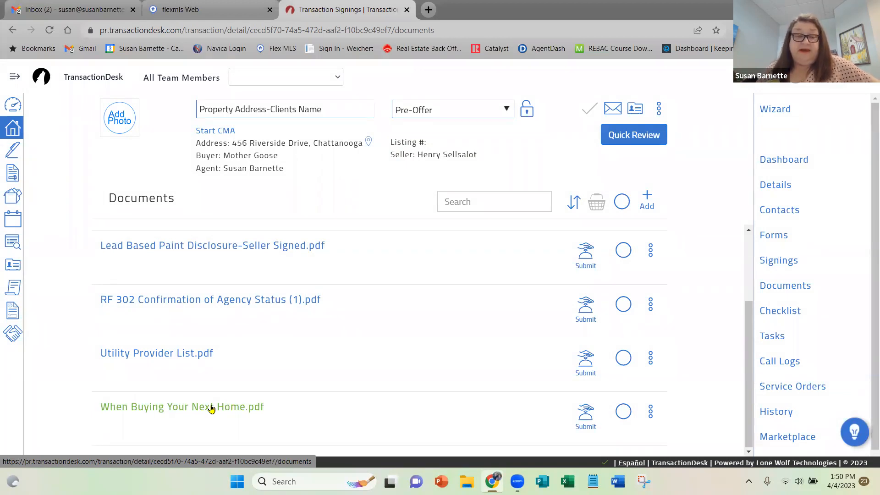
Examine the RF 302 Confirmation of Agency Status (1) document, including its agency selections and signatures, then close it.
scroll(358, 371, up, 2)
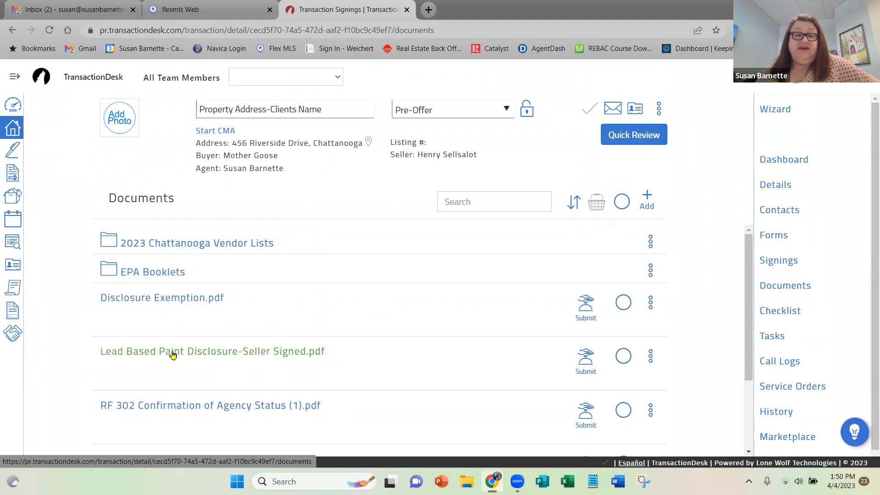
click(211, 404)
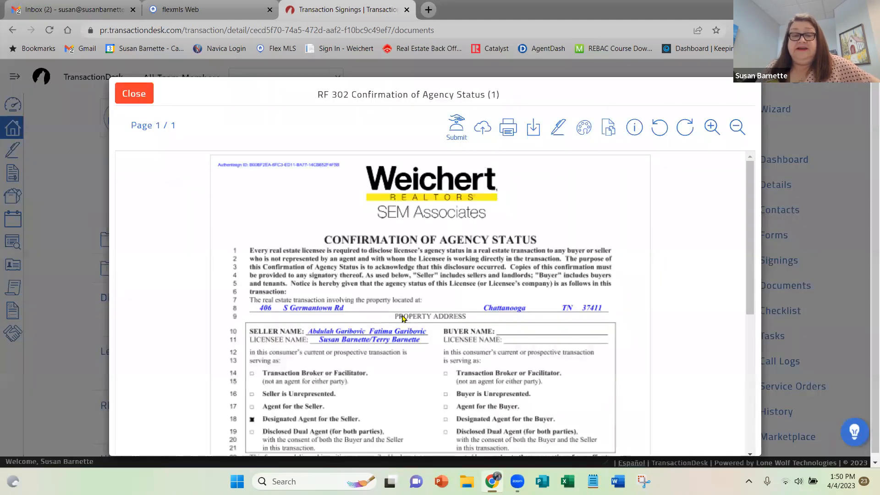
scroll(450, 314, down, 4)
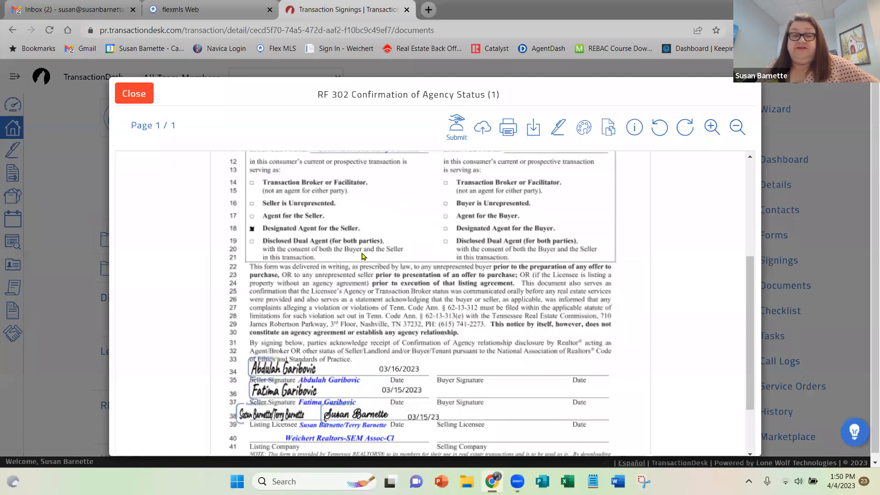
scroll(362, 256, down, 2)
scroll(456, 233, up, 5)
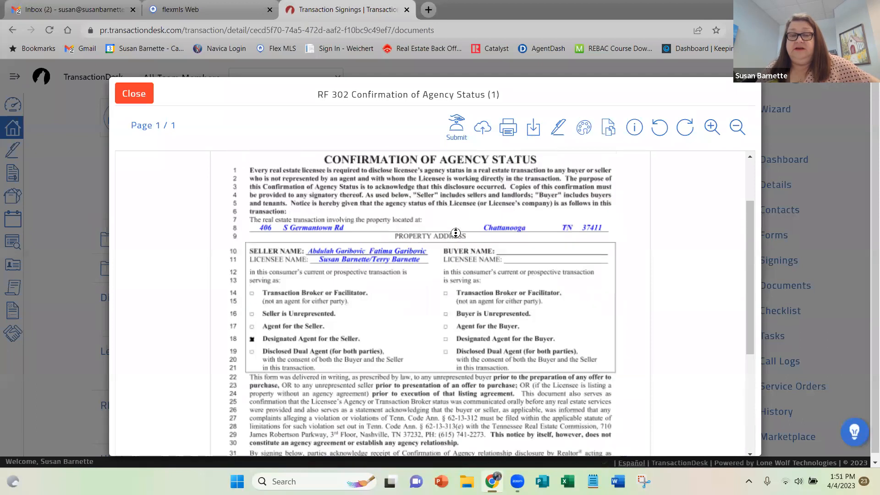
scroll(455, 234, up, 2)
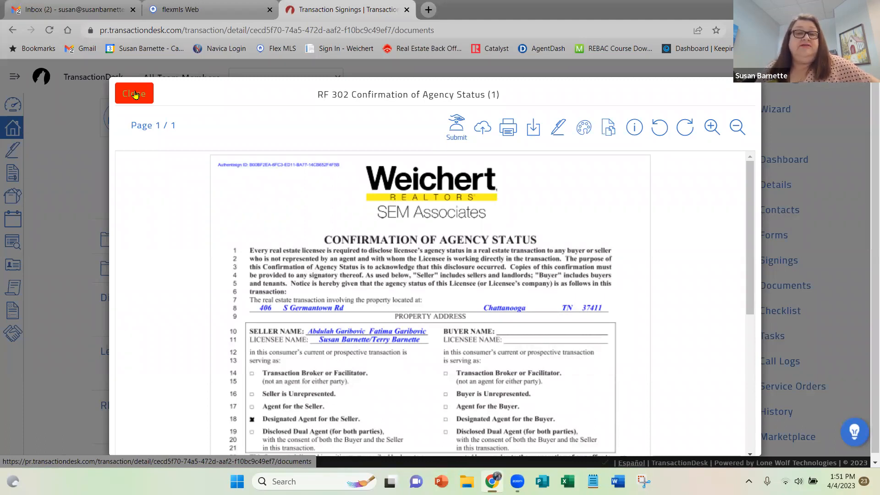
click(134, 94)
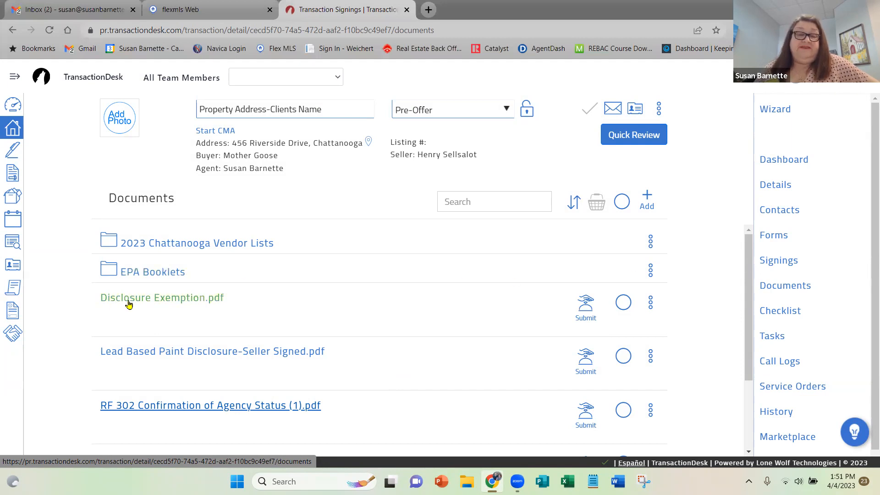
View the Disclosure Exemption document through its signature page, then close it.
click(158, 299)
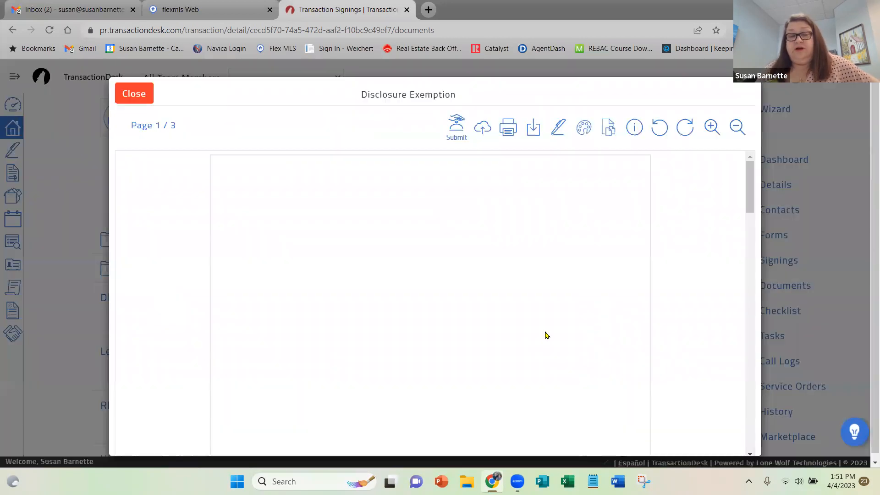
scroll(527, 334, down, 20)
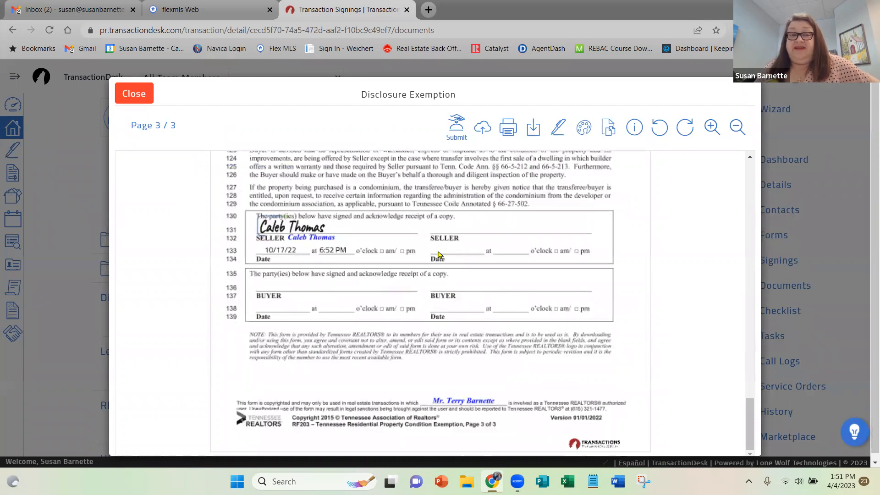
click(138, 95)
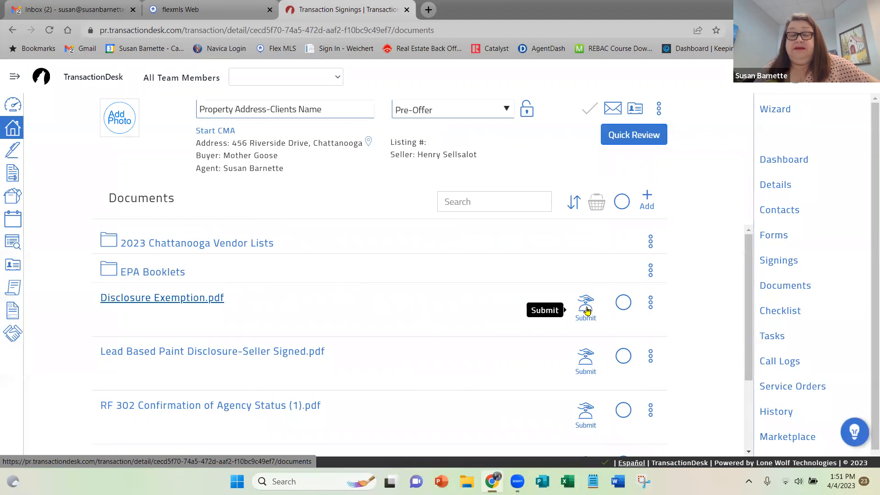
click(138, 299)
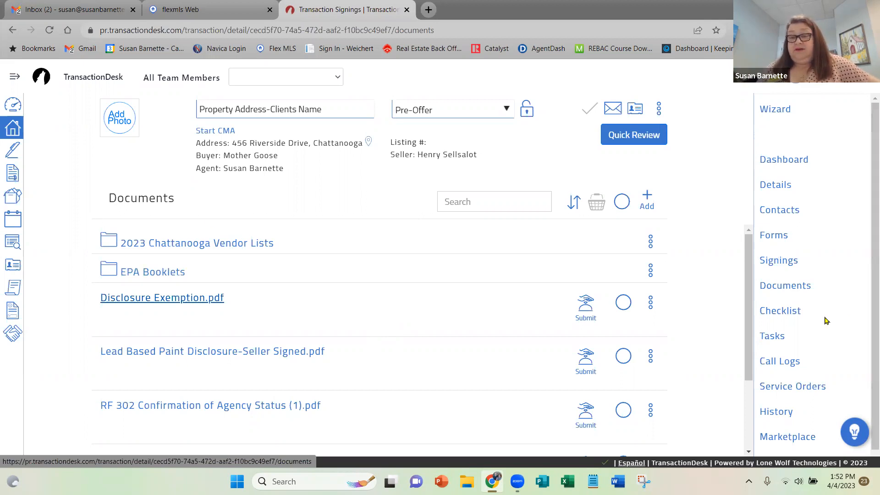
Show the transaction's checklist section and collapse the Under Contract and Closing checklists.
click(788, 312)
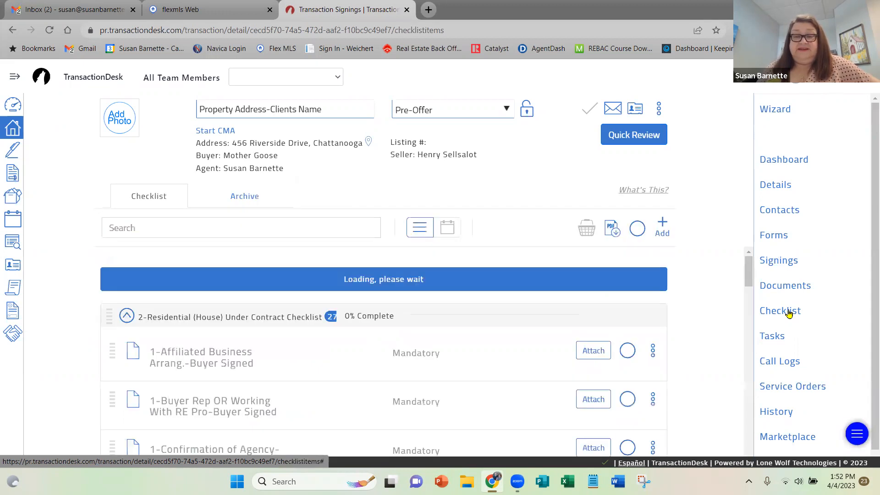
click(127, 271)
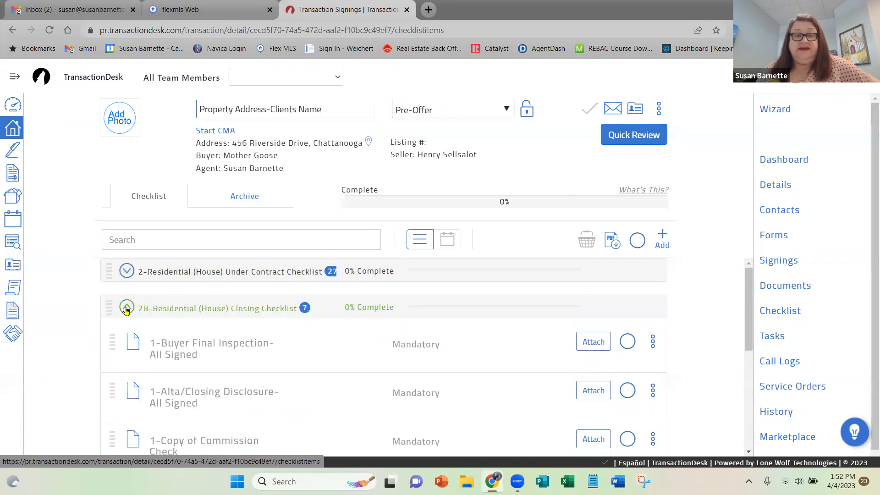
click(127, 307)
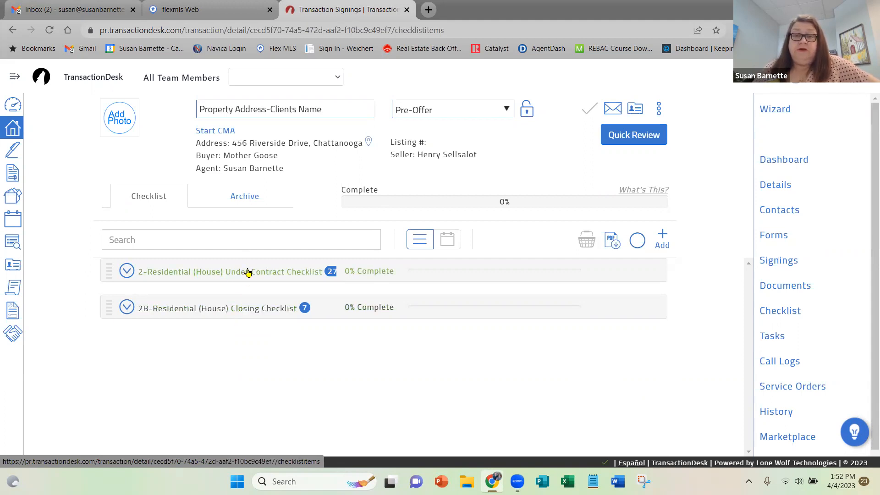
Sign in to the Weichert associate site in a new browser tab with the saved credentials.
click(427, 10)
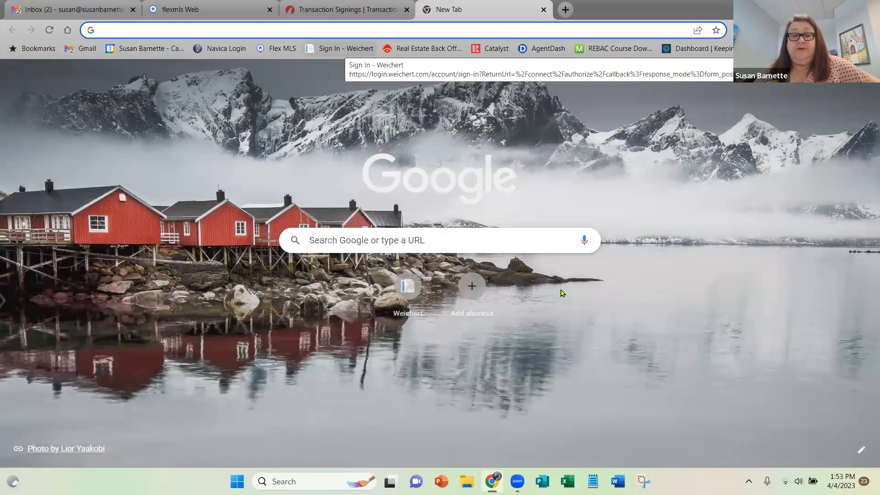
click(340, 51)
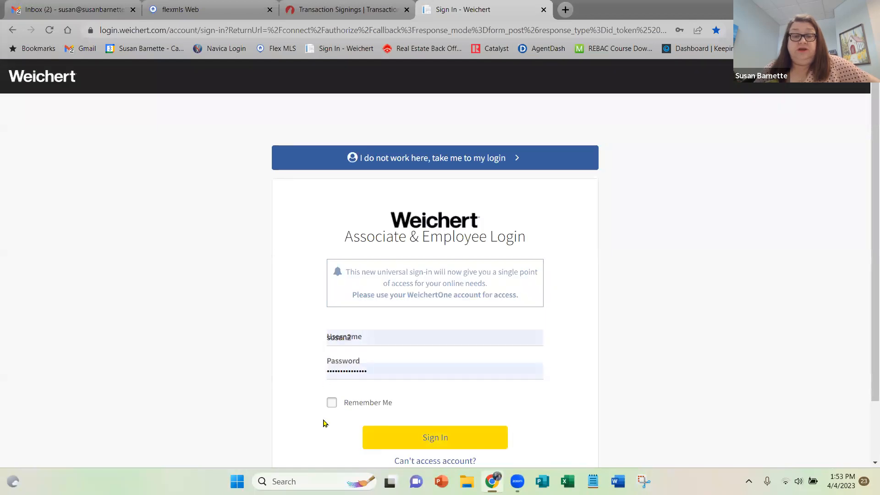
click(381, 436)
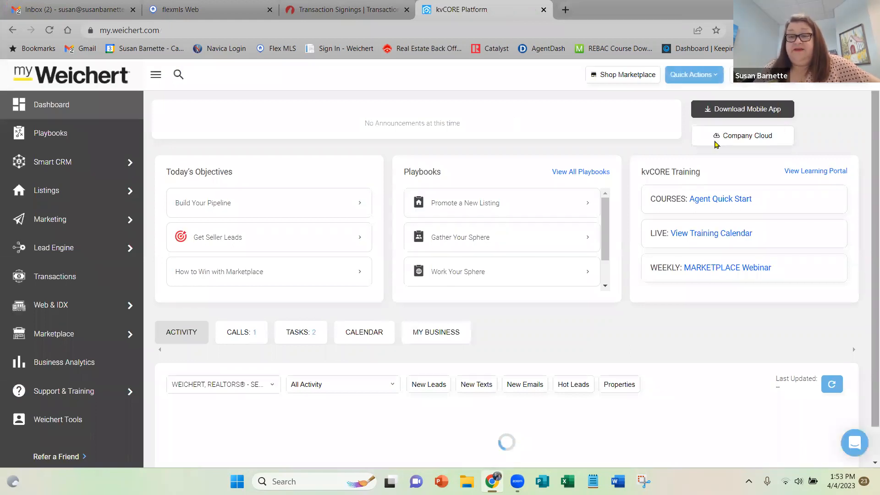
From Company Cloud's SEM Tools, open TN PENDING PAPERLESS CHECKLIST.pdf in the Checklists and Training Checklists folder.
click(744, 140)
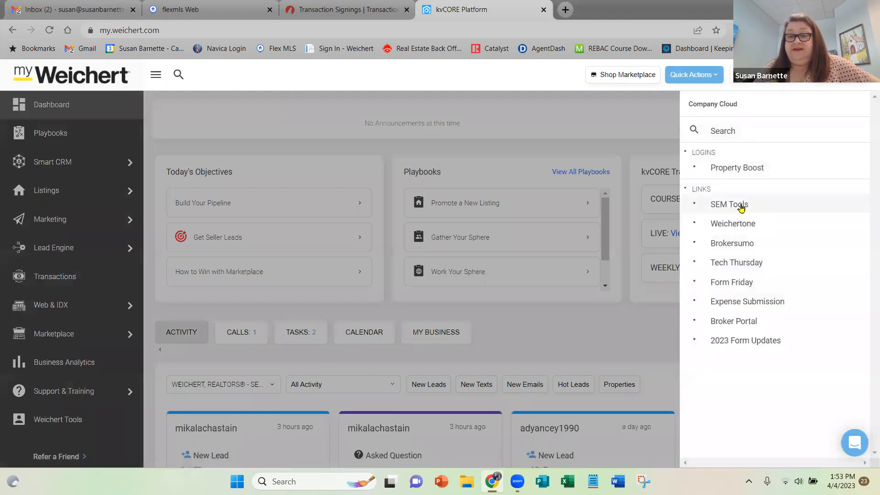
click(742, 207)
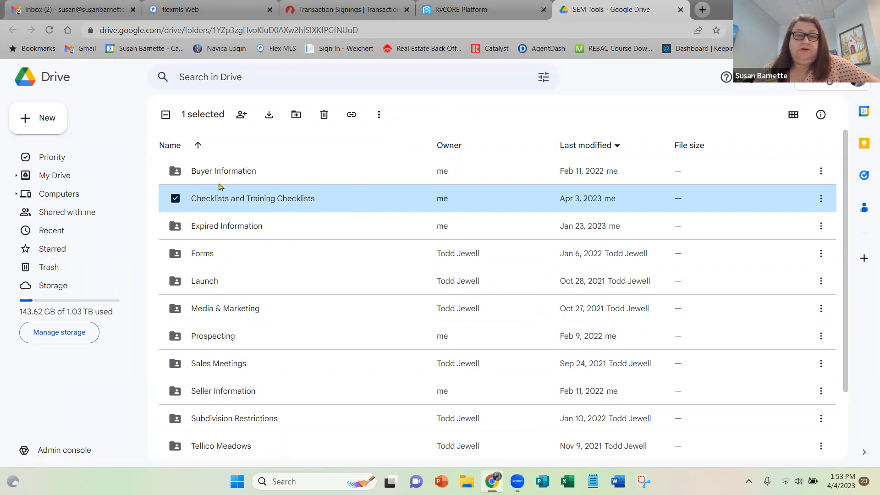
double_click(252, 200)
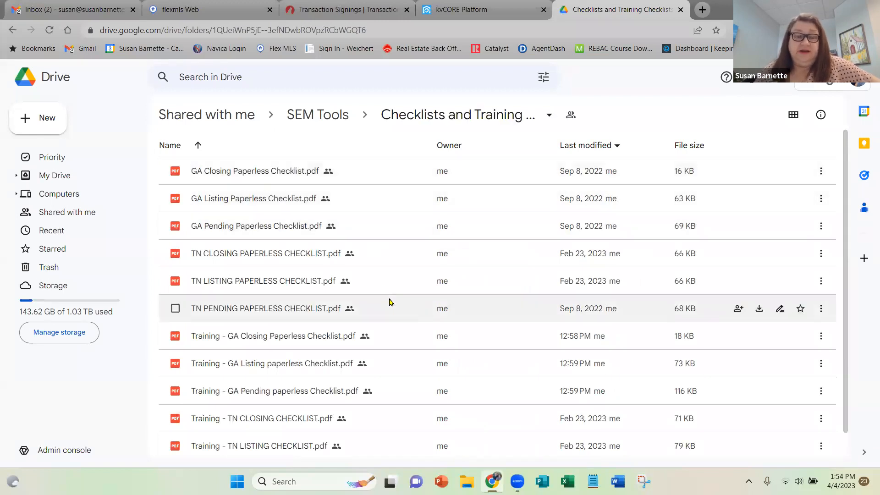
click(265, 309)
double_click(265, 309)
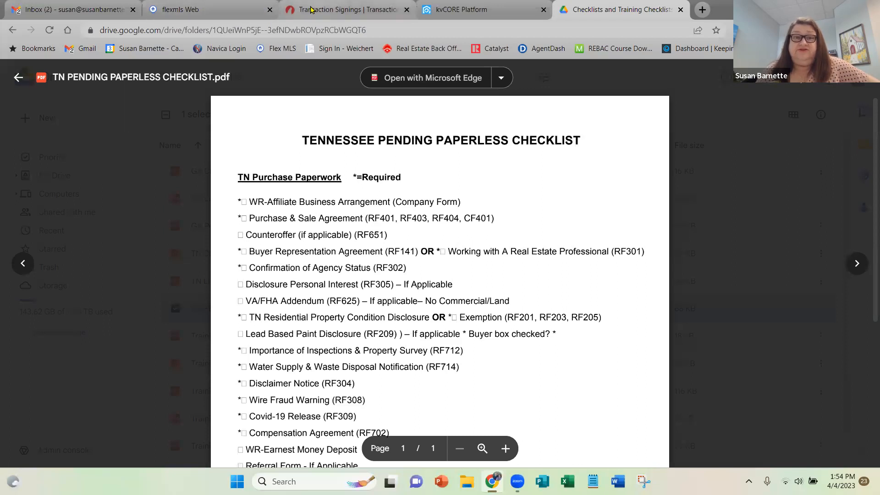
Switch back to TransactionDesk and review the first items of the 2-Residential (House) Under Contract Checklist, then collapse it.
click(343, 9)
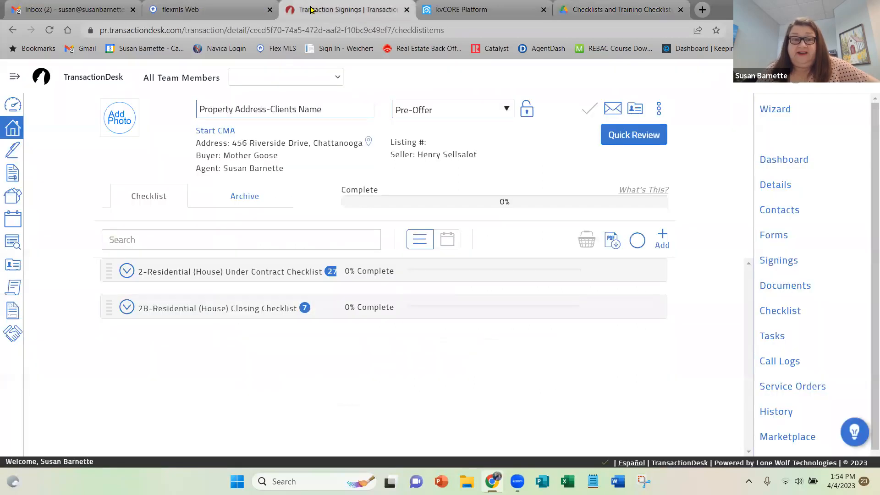
click(126, 271)
scroll(254, 298, down, 5)
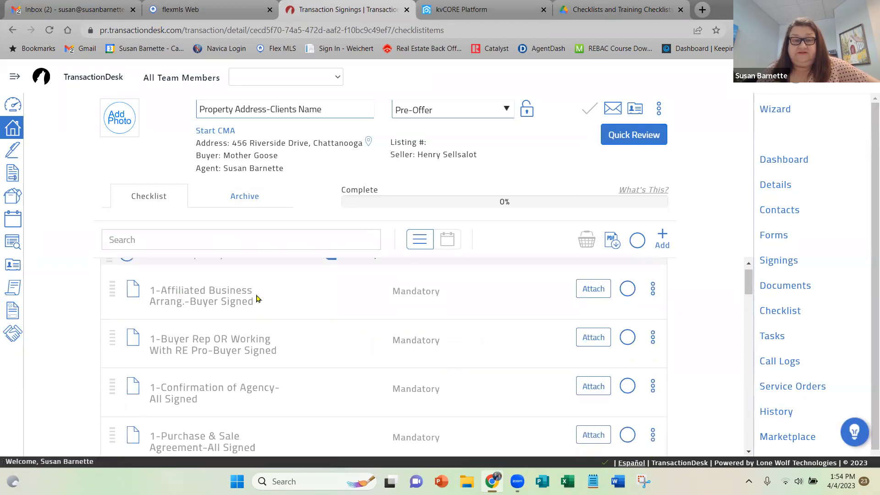
scroll(255, 298, down, 3)
scroll(255, 298, up, 10)
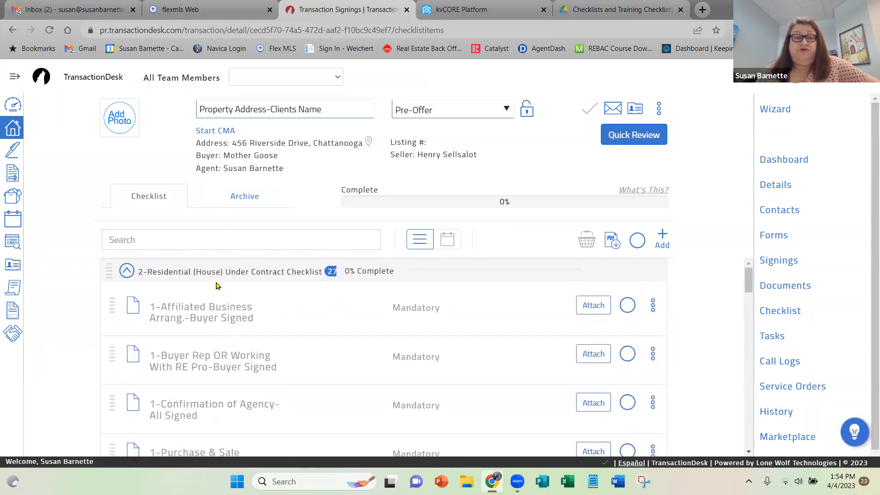
click(126, 272)
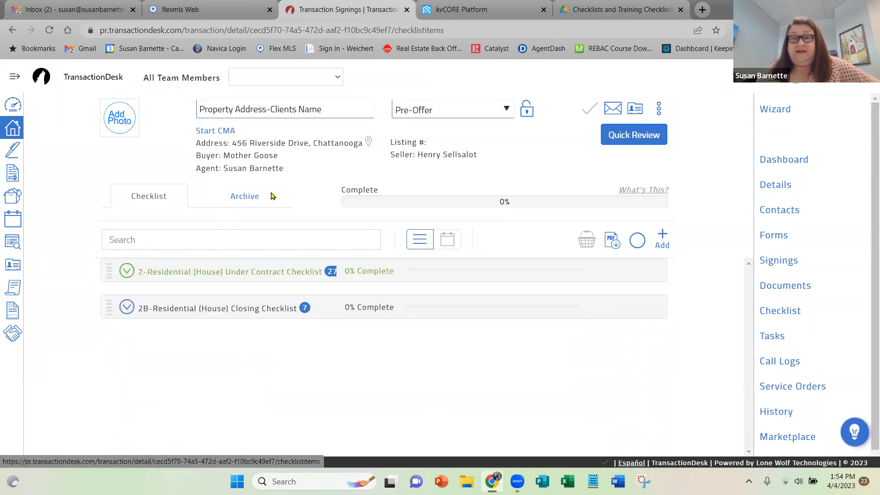
Back in Google Drive, close the pending checklist, then read through Training - TN PENDING PAPERLESS CHECKLIST.pdf and close it.
click(601, 6)
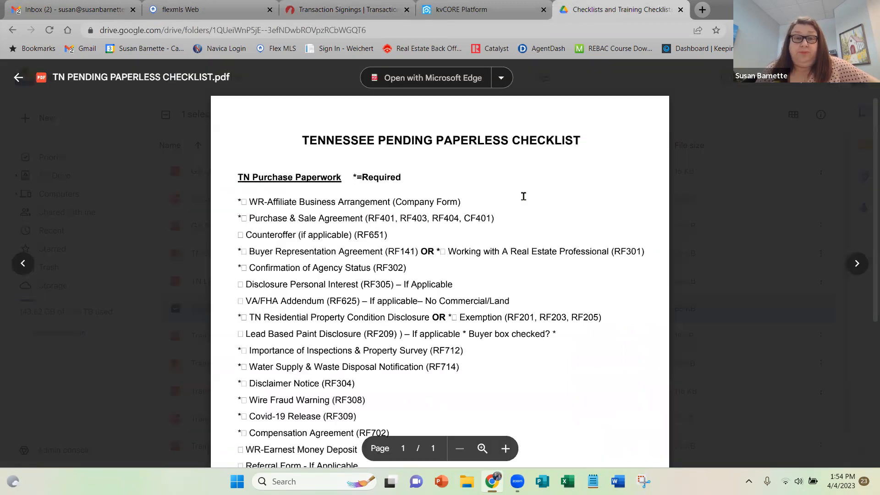
click(18, 77)
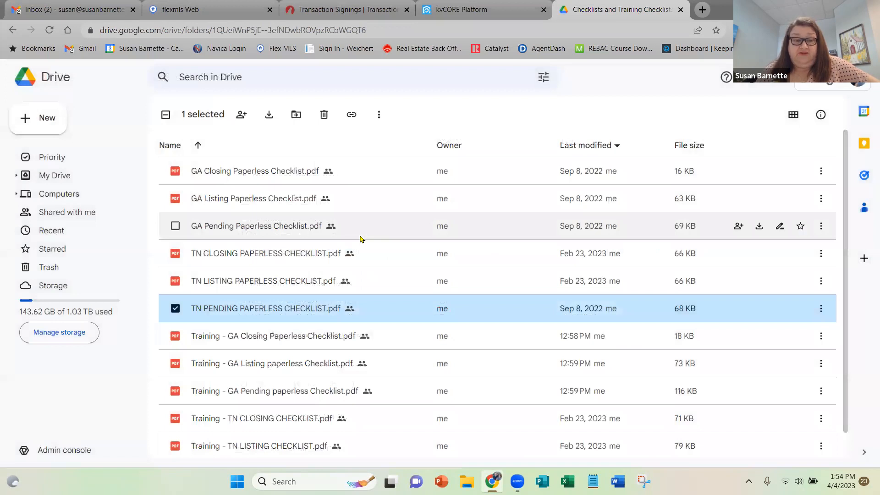
scroll(347, 342, down, 1)
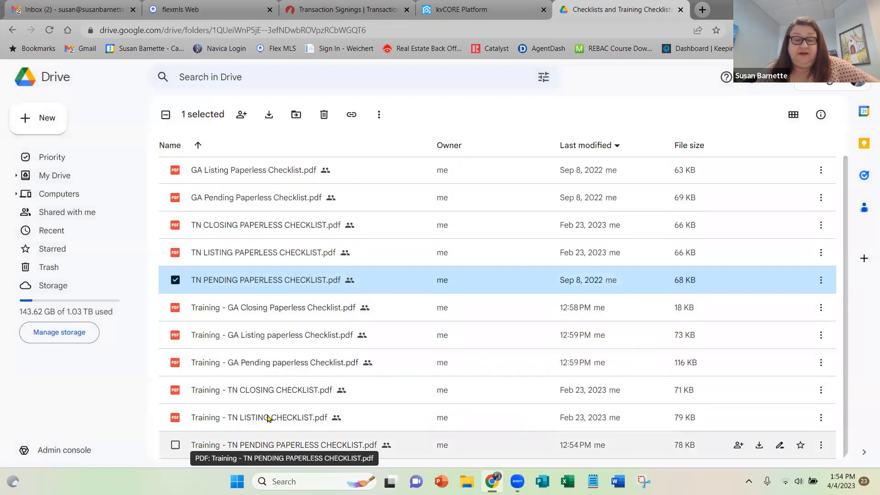
double_click(275, 445)
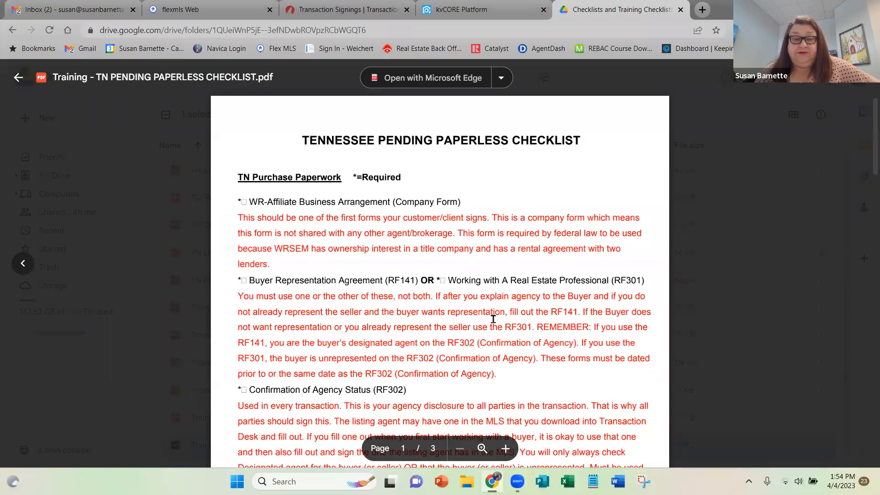
scroll(493, 320, down, 15)
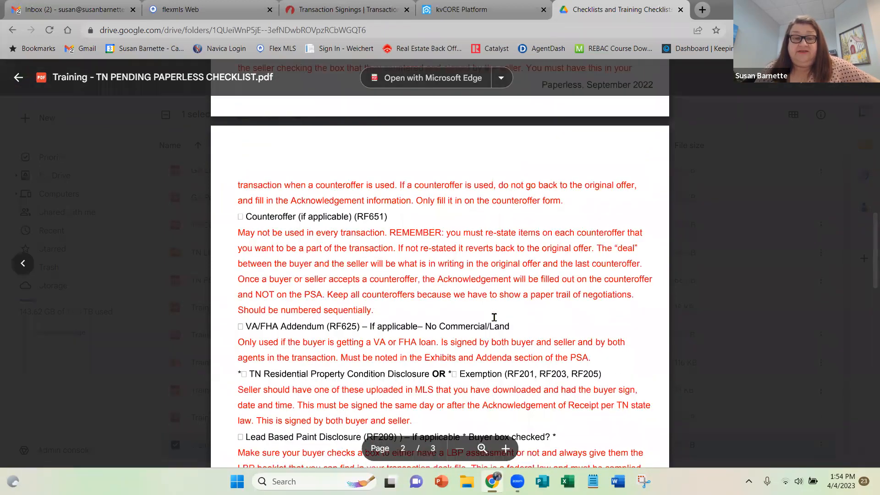
scroll(494, 317, down, 4)
scroll(494, 317, down, 15)
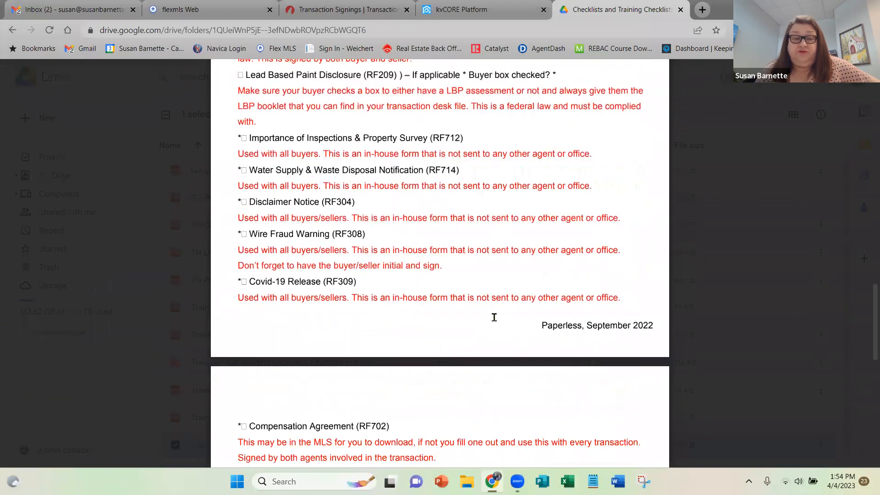
scroll(494, 317, up, 20)
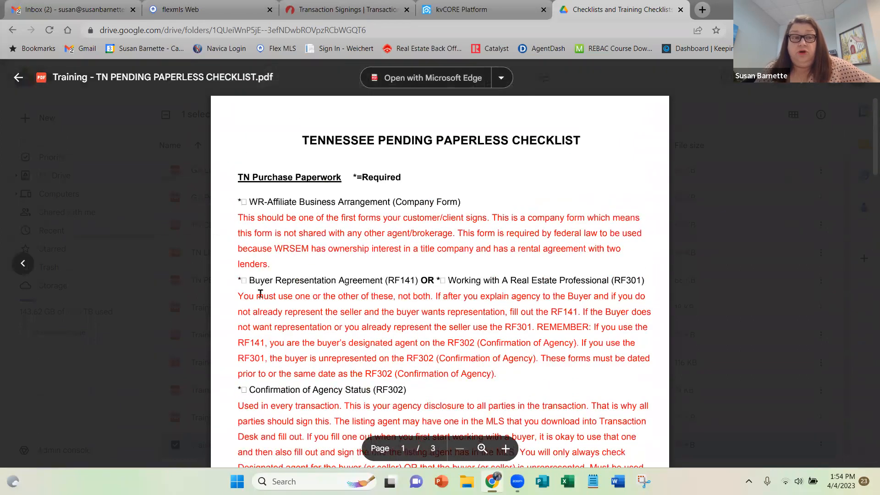
click(18, 79)
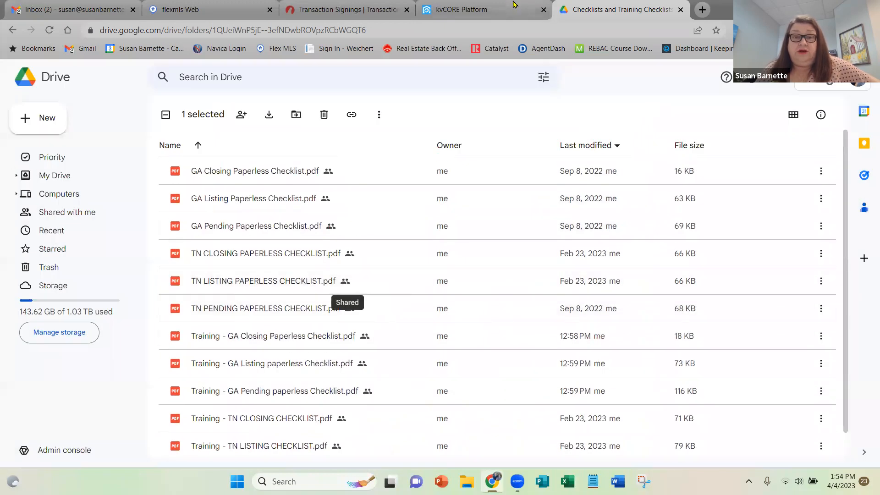
Switch to kvCORE to reopen and view the Company Cloud links, then return to the checklists folder in Google Drive.
click(484, 13)
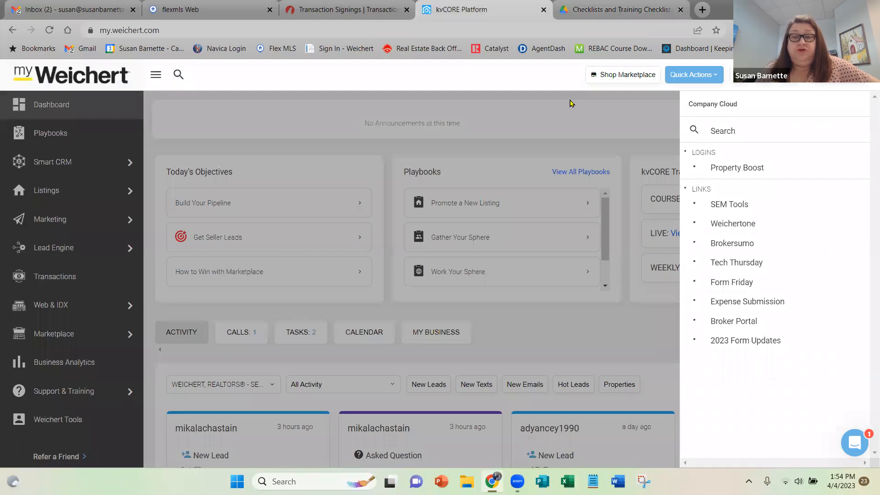
click(583, 100)
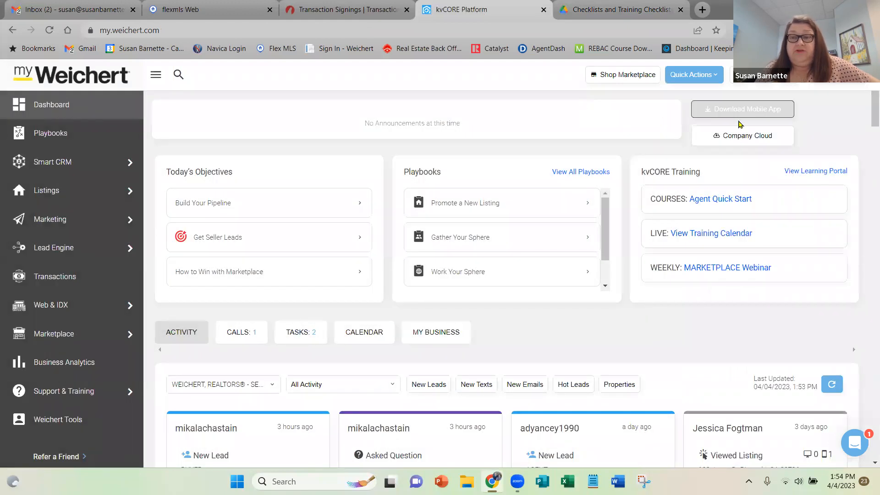
click(736, 138)
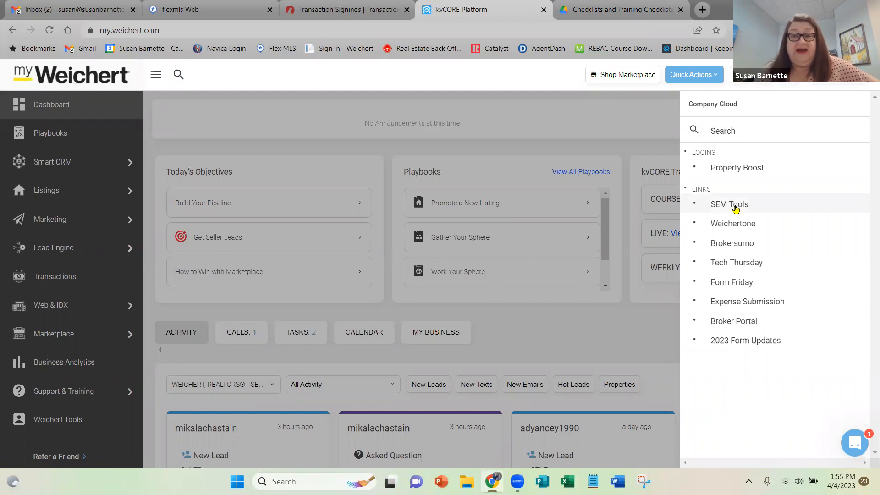
click(616, 8)
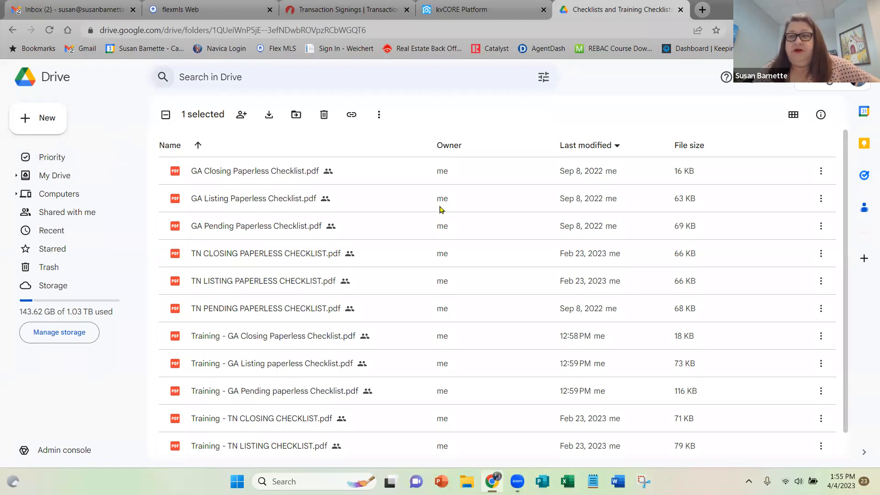
Look through the Forms folder in SEM Tools, then return to SEM Tools and review its remaining folders.
click(11, 30)
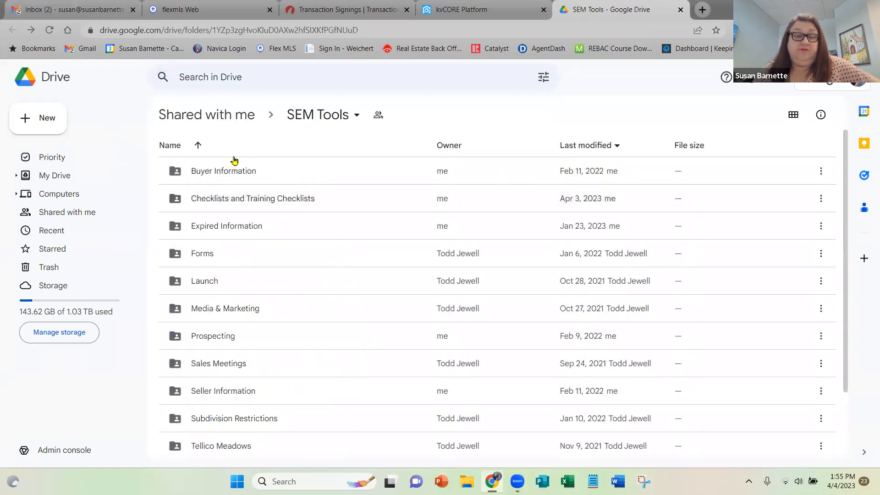
double_click(238, 258)
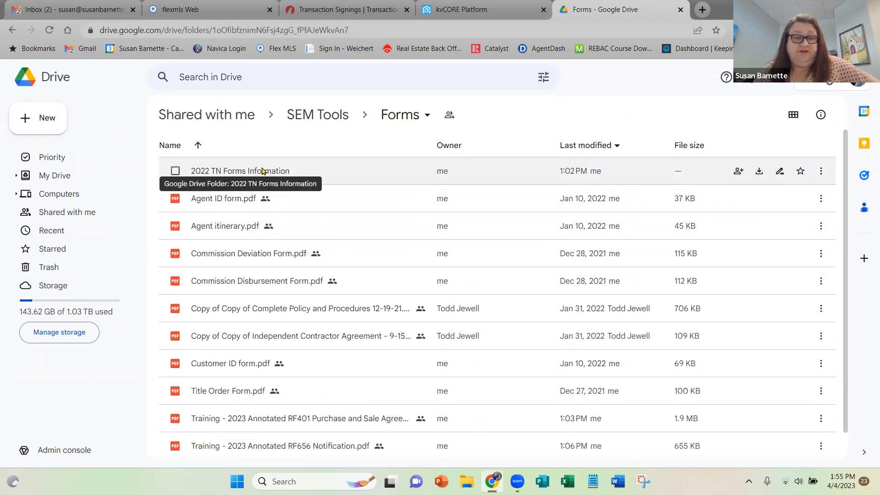
scroll(275, 392, down, 1)
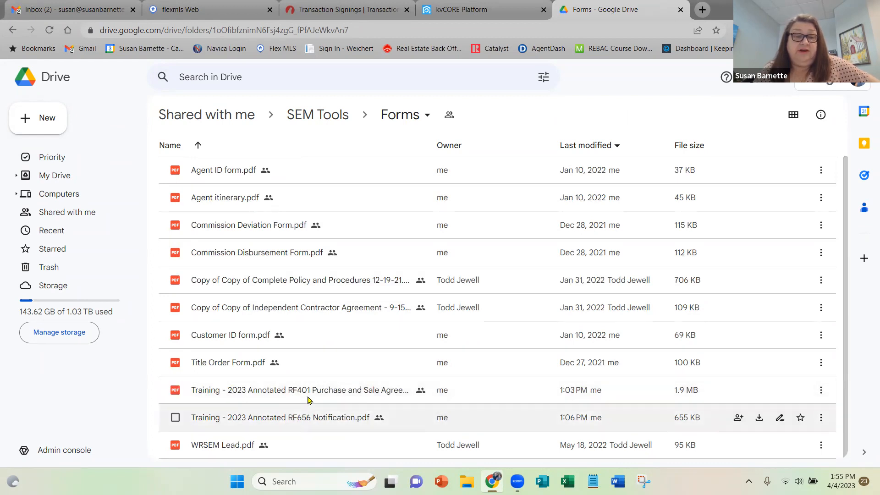
click(319, 115)
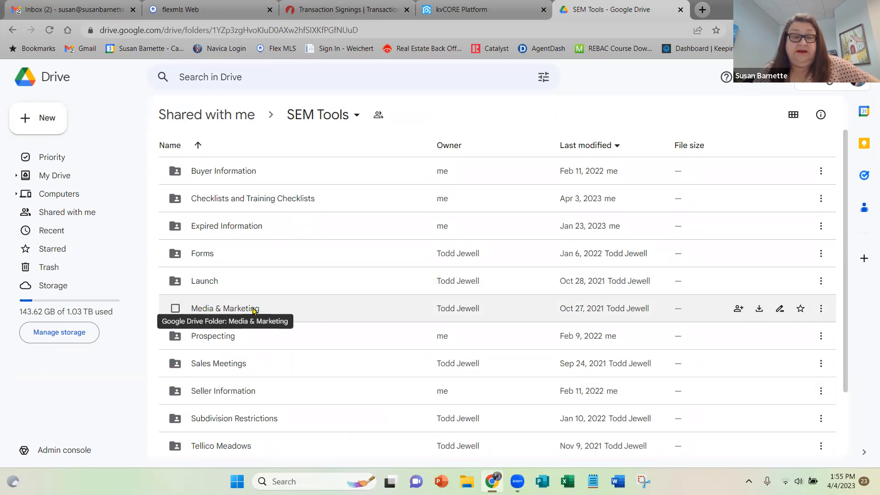
scroll(345, 330, down, 2)
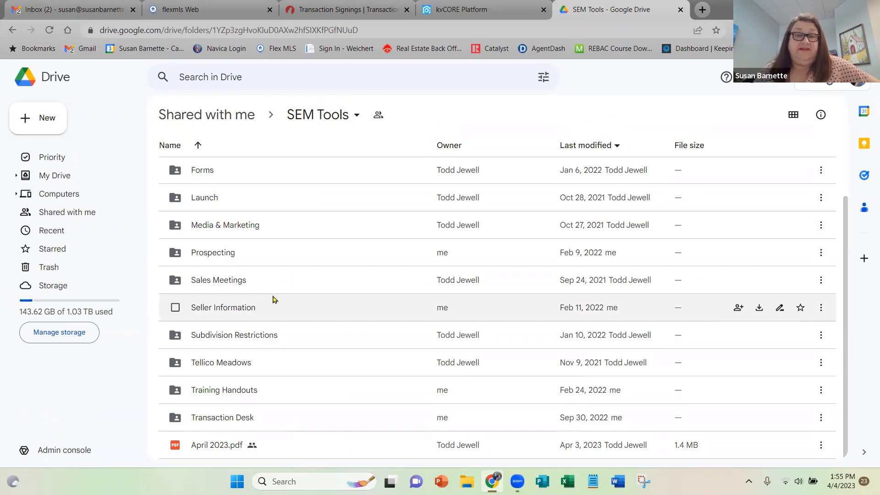
Switch back to TransactionDesk, expand the 2-Residential (House) Under Contract Checklist for another look, and collapse it.
scroll(312, 291, up, 2)
scroll(312, 291, up, 1)
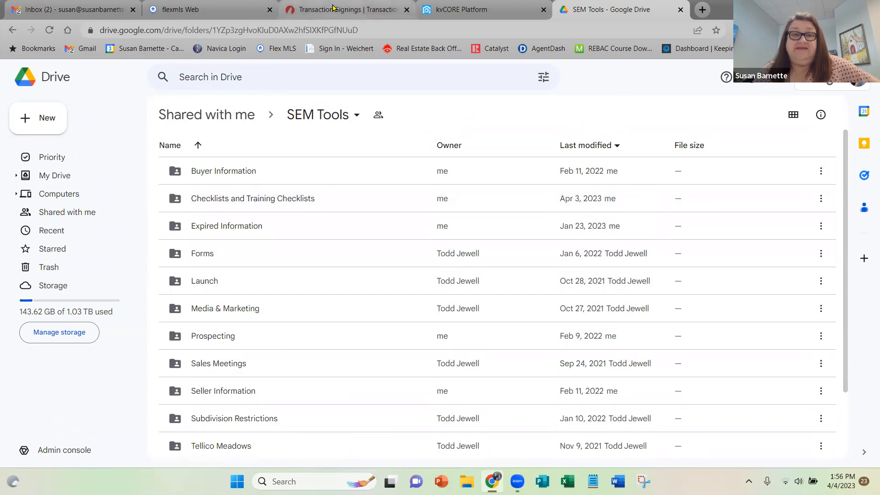
click(346, 6)
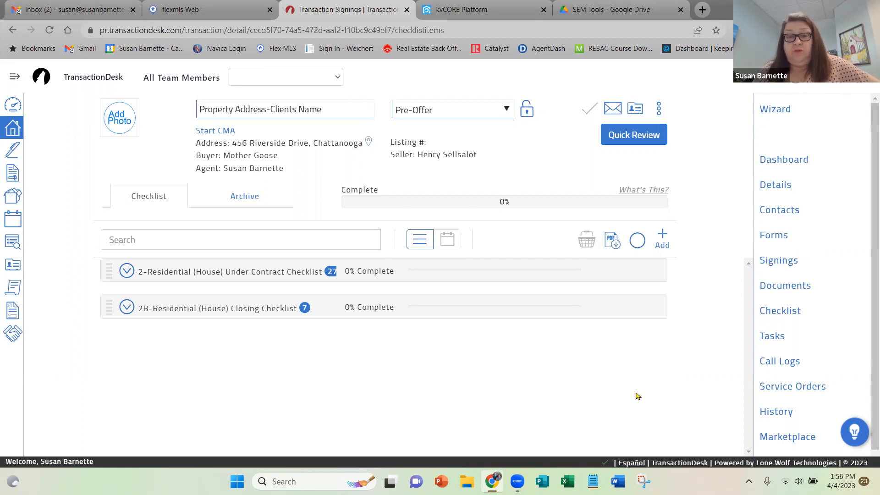
click(127, 272)
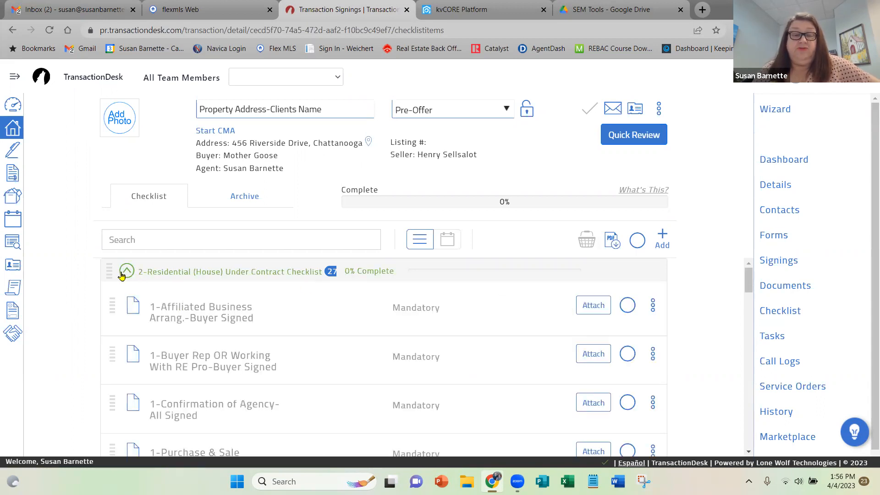
click(121, 274)
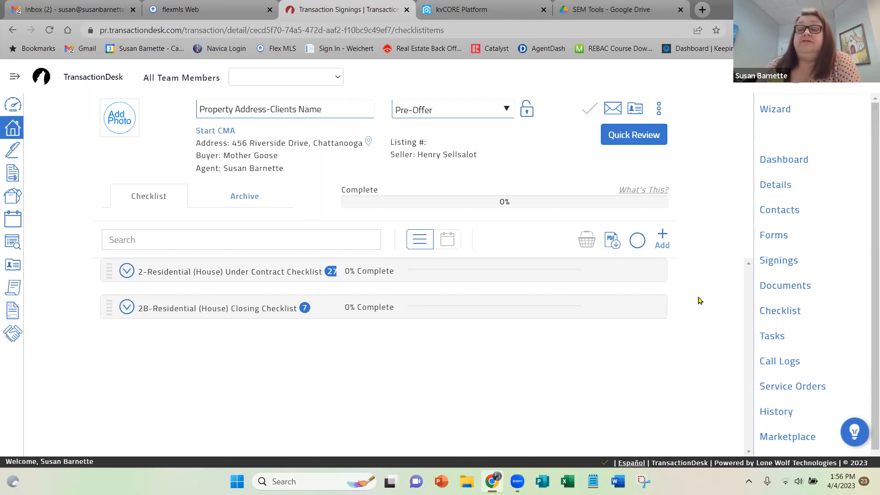
Open the transaction's call logs, look over the caller, subject and message fields of a new entry, and close it unsaved.
click(786, 362)
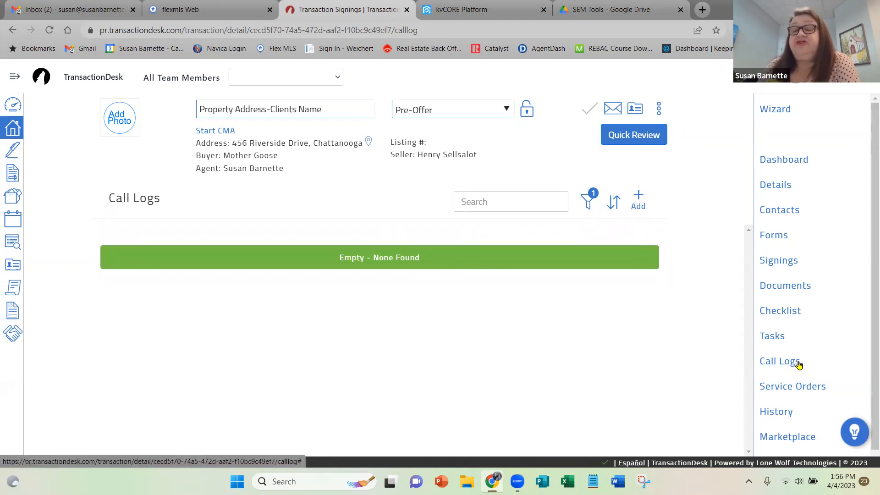
click(638, 202)
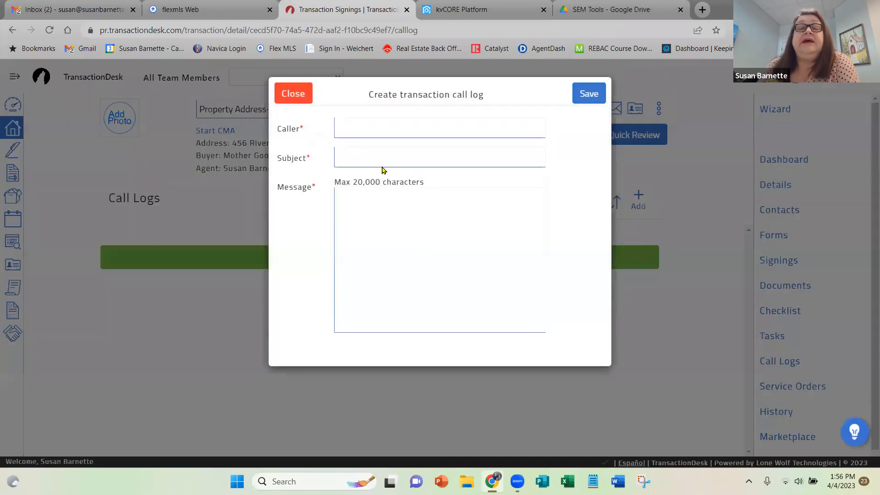
click(346, 124)
click(344, 156)
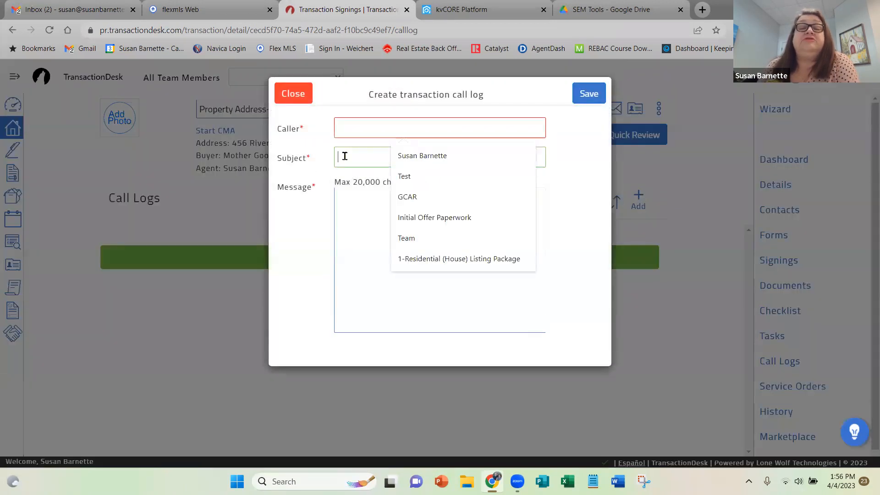
click(341, 207)
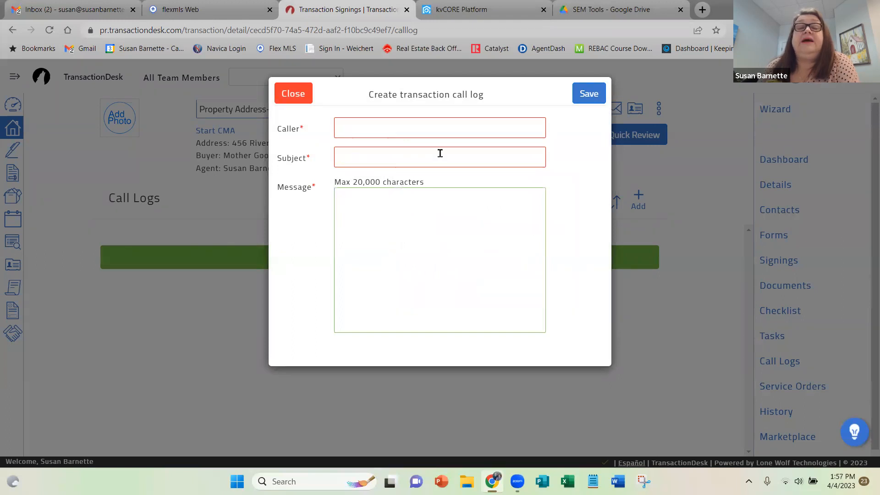
click(292, 93)
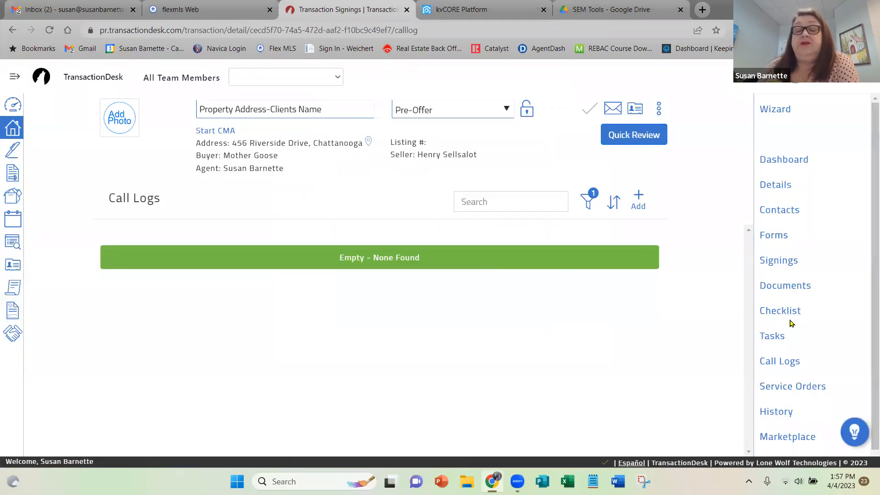
View the overview dashboard of the current transaction, then return to the Agent Dashboard.
scroll(791, 323, down, 1)
scroll(791, 323, up, 1)
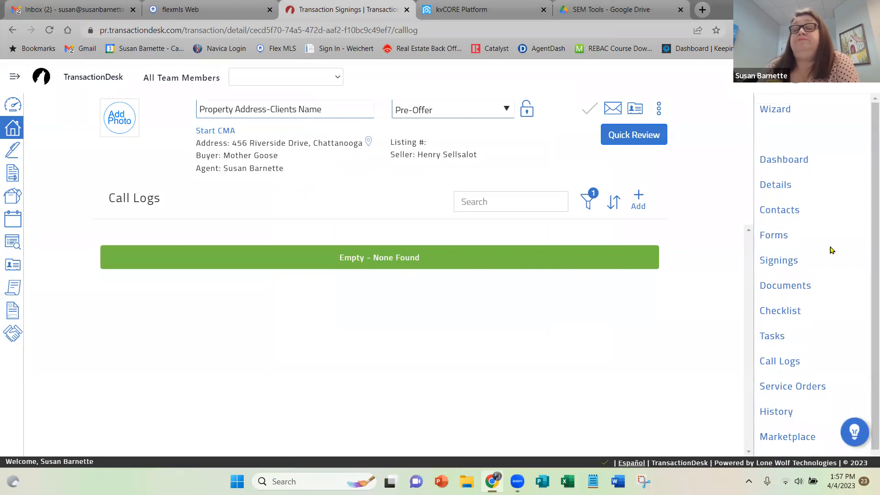
click(790, 161)
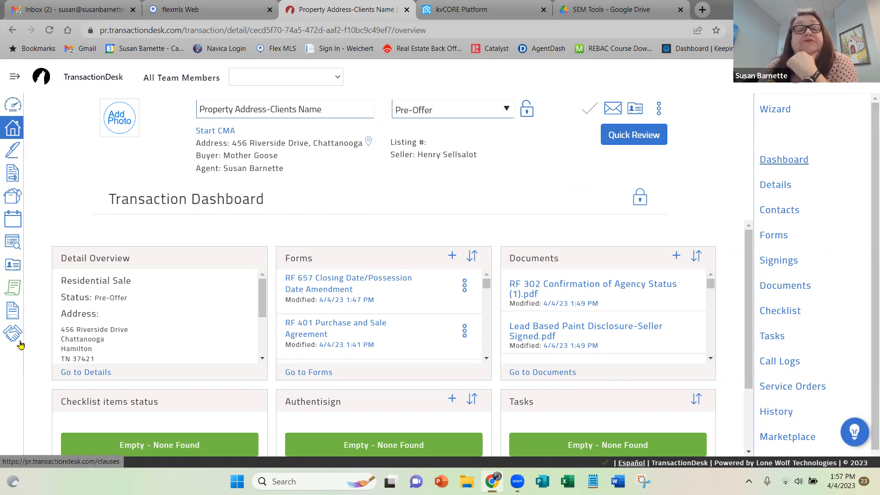
click(13, 104)
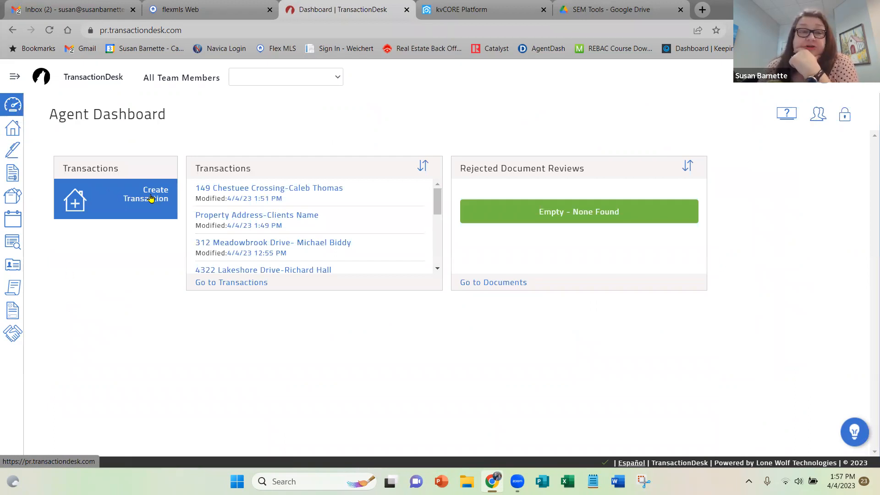
Start a new transaction, then switch to Flexmls and copy the MLS number of the office's active $494,000 condominium listing.
click(151, 198)
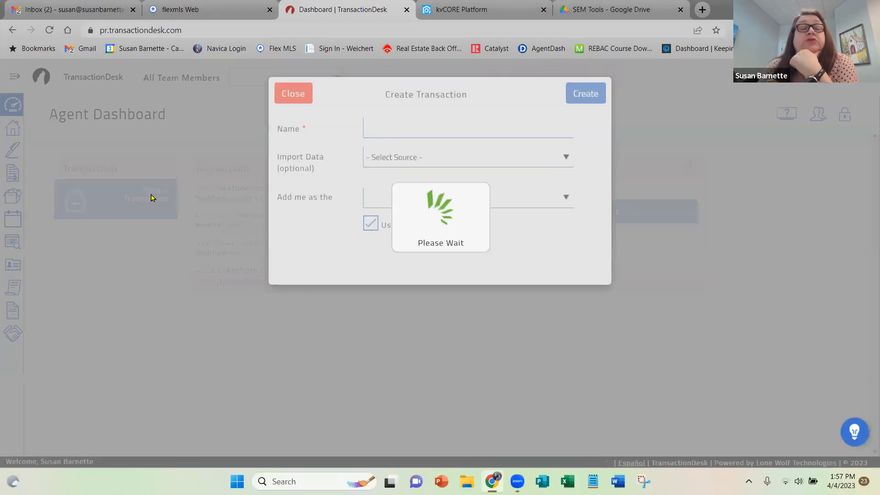
click(374, 126)
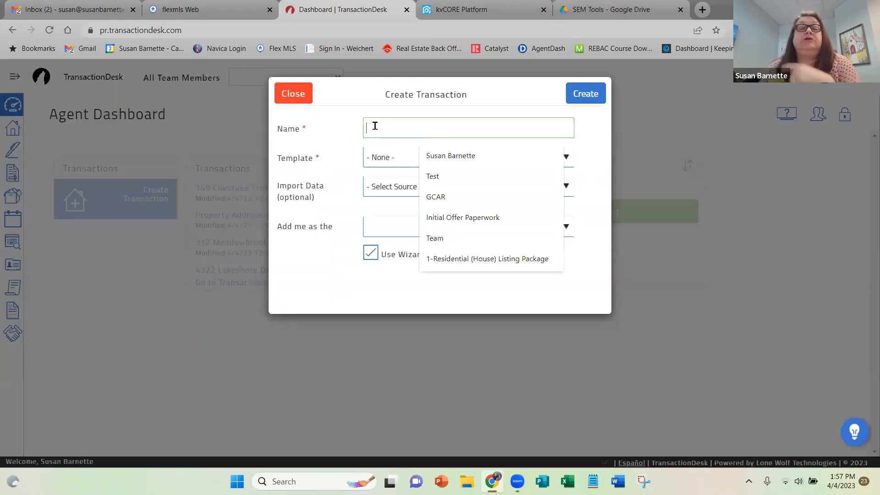
click(178, 8)
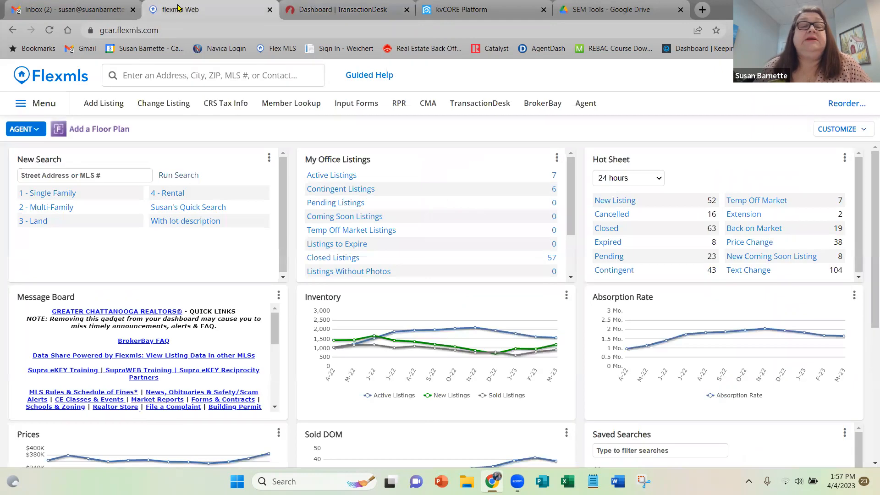
click(323, 177)
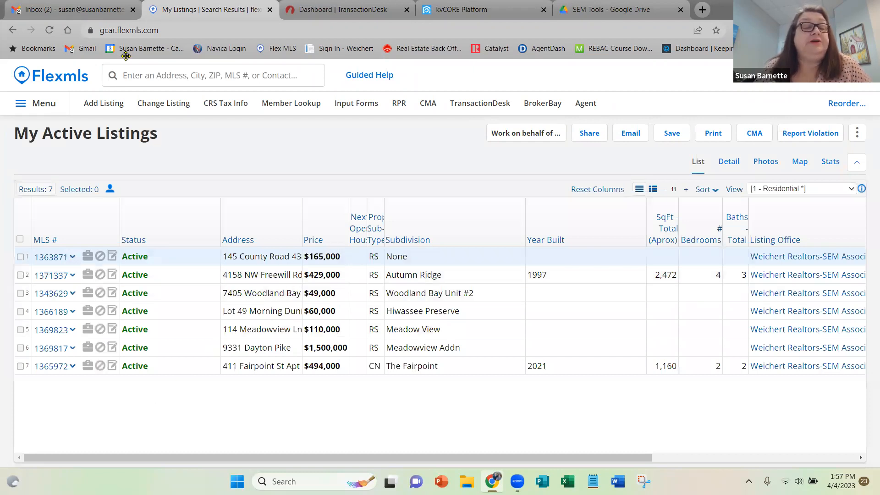
click(58, 373)
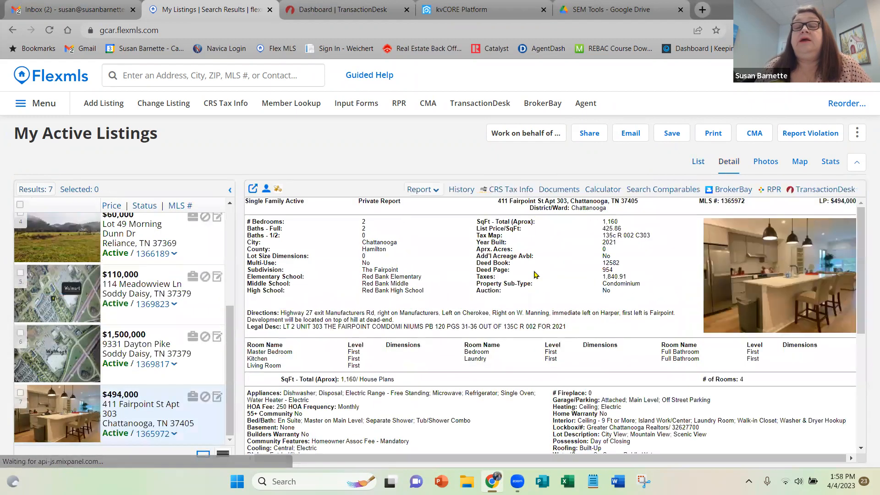
drag(745, 204, 721, 201)
key(ctrl+c)
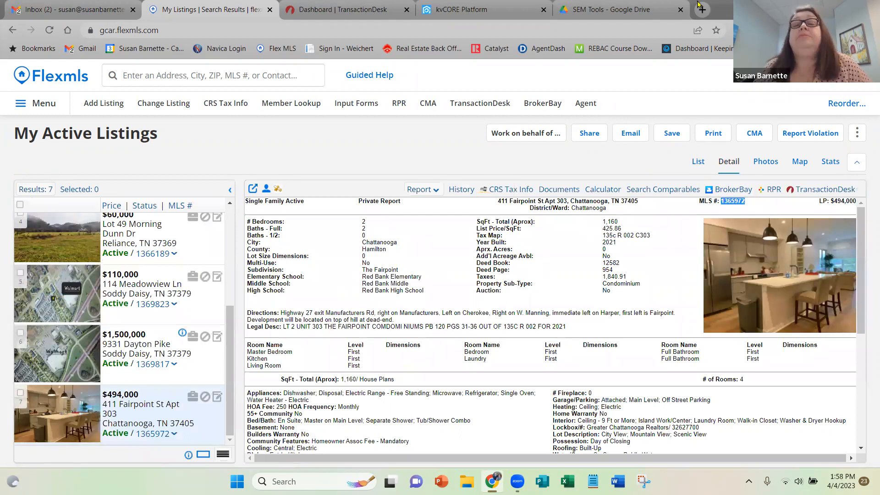
In TransactionDesk, name the new transaction with the property's street address and client's name, using the 2-Residential (House) Sale Package template.
click(329, 8)
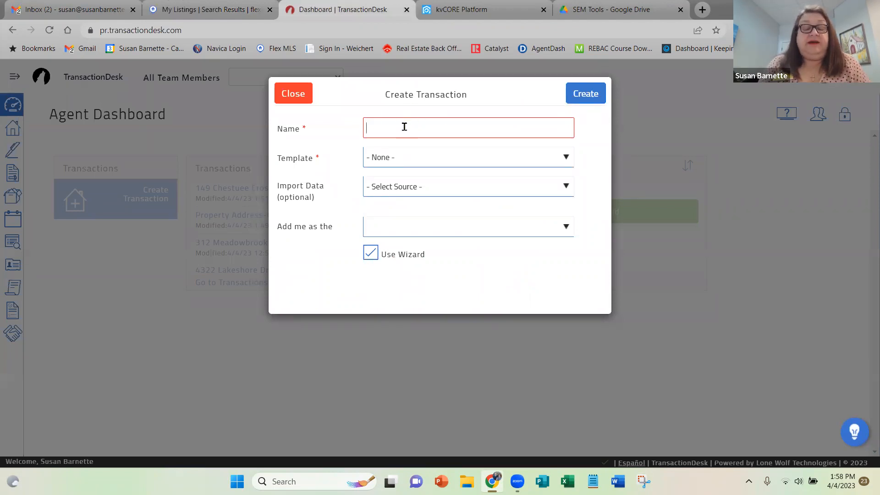
click(217, 10)
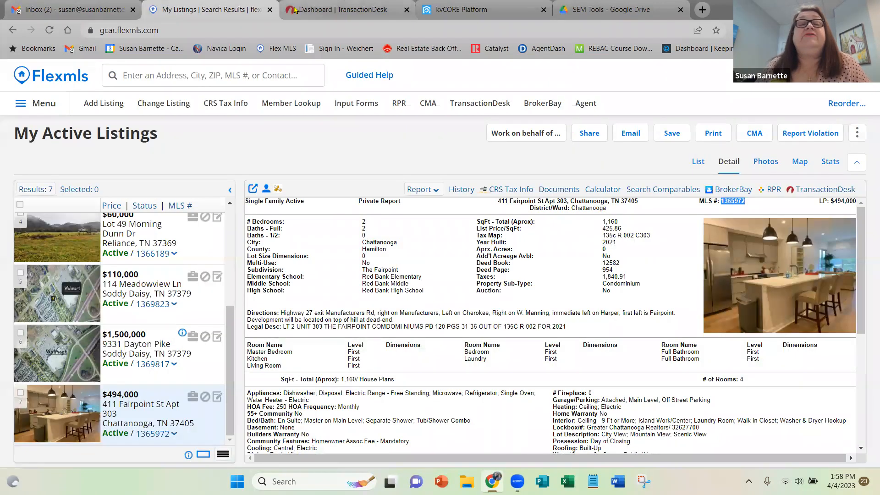
click(313, 8)
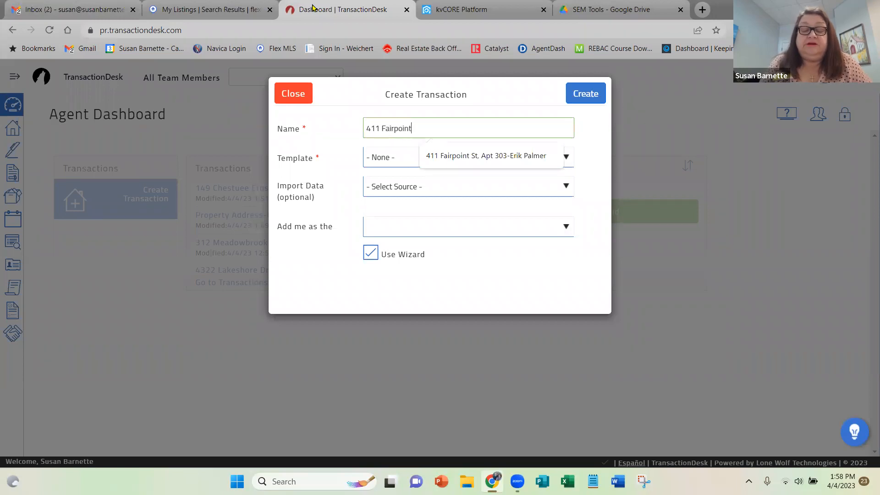
text(-Mother Goose)
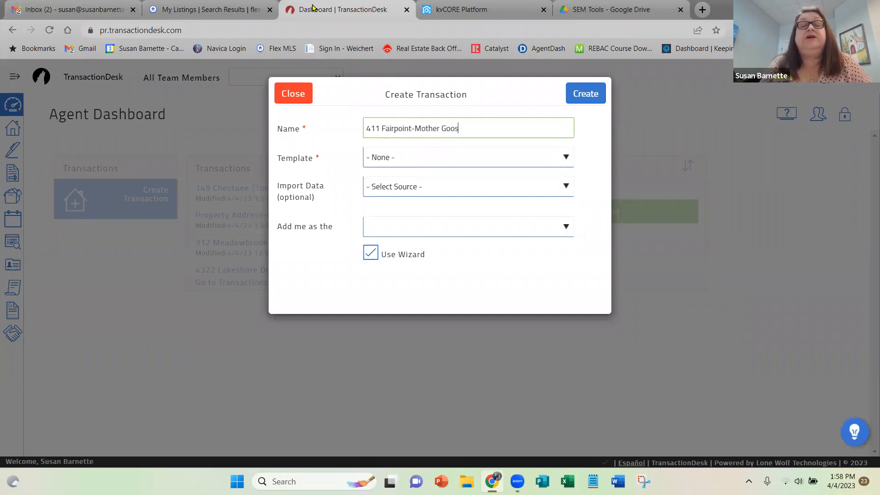
click(505, 156)
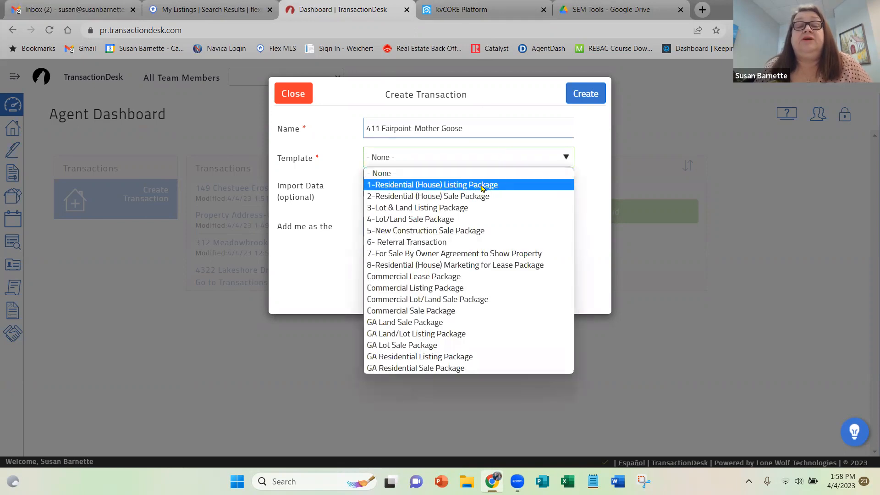
click(480, 198)
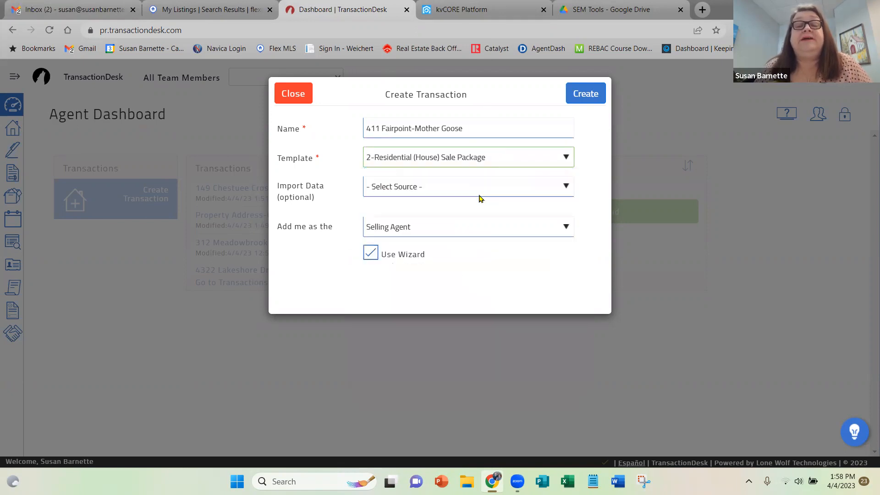
Import the Residential listing data from Chattanooga using MLS number 1365972 and create the transaction.
click(422, 190)
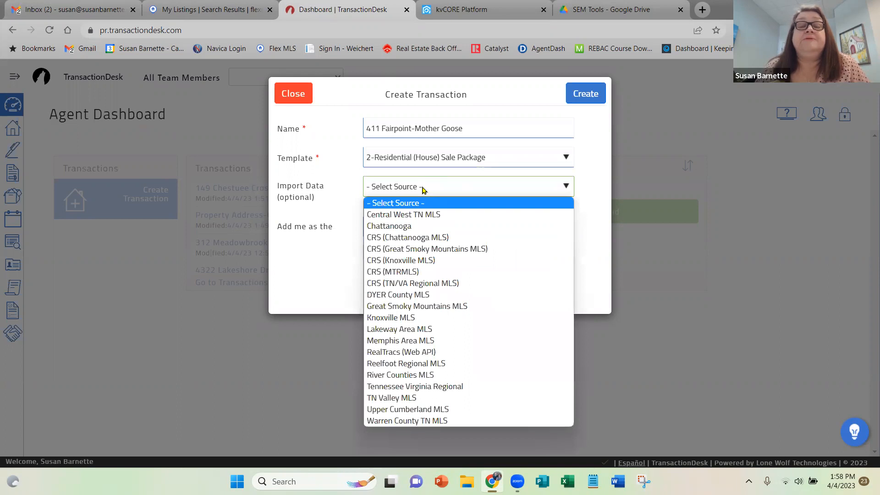
click(407, 227)
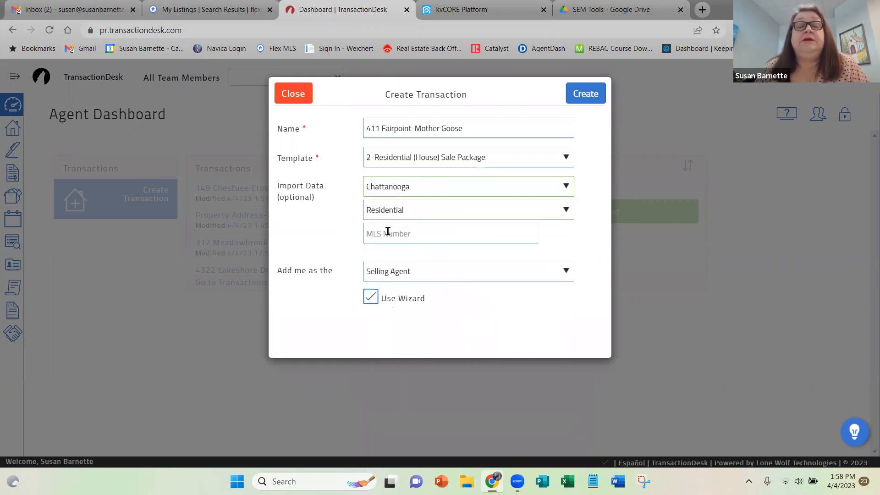
click(387, 233)
key(ctrl+v)
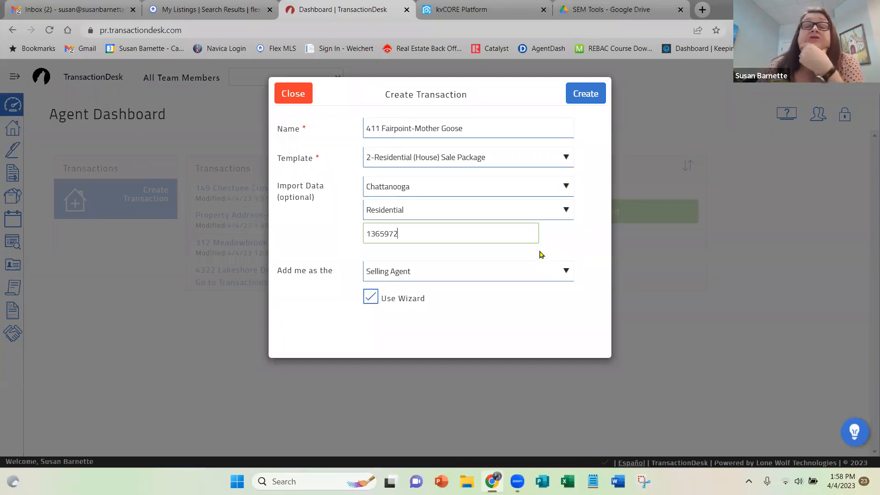
click(588, 97)
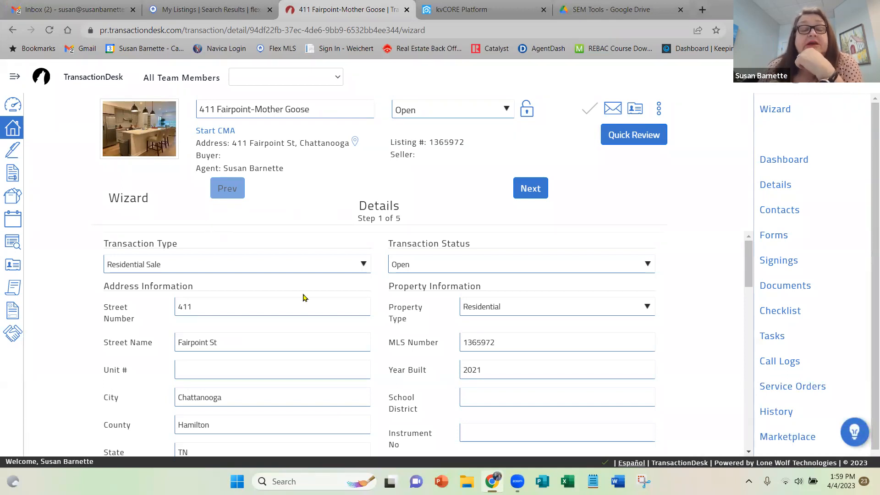
Review the imported property details, then advance through the wizard to the Documents step and look through its files.
scroll(279, 307, down, 4)
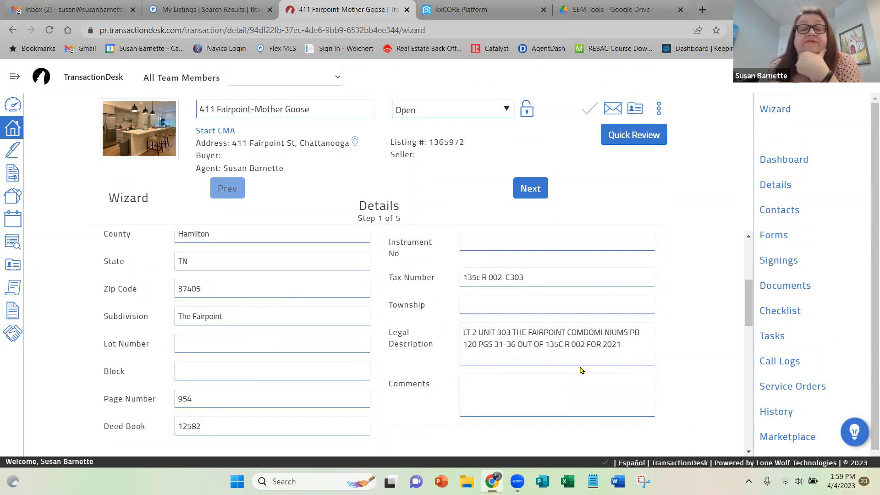
scroll(579, 367, down, 4)
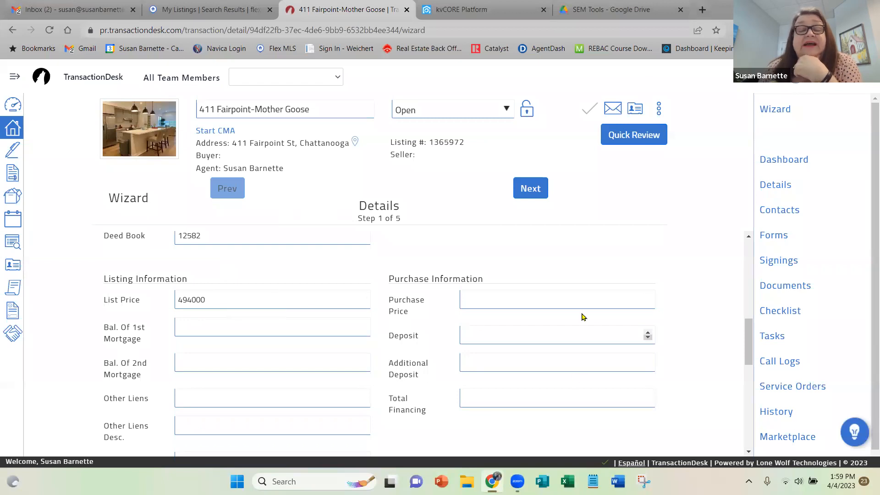
scroll(531, 303, up, 6)
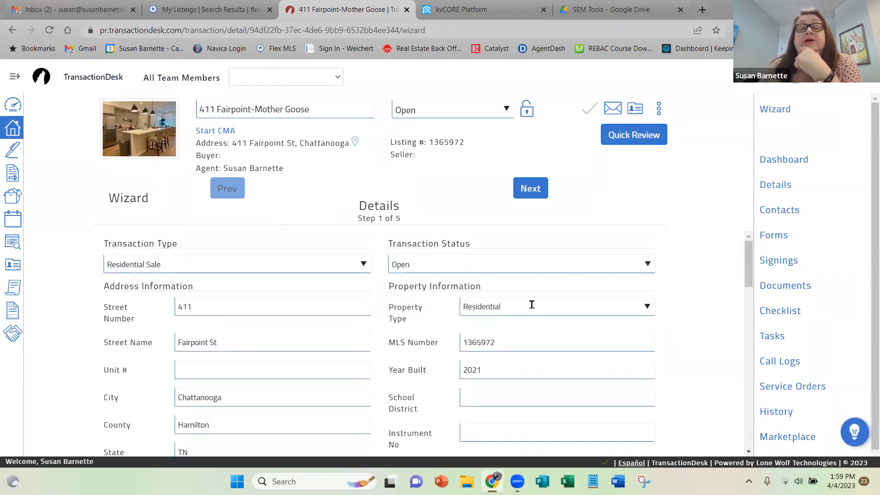
click(532, 188)
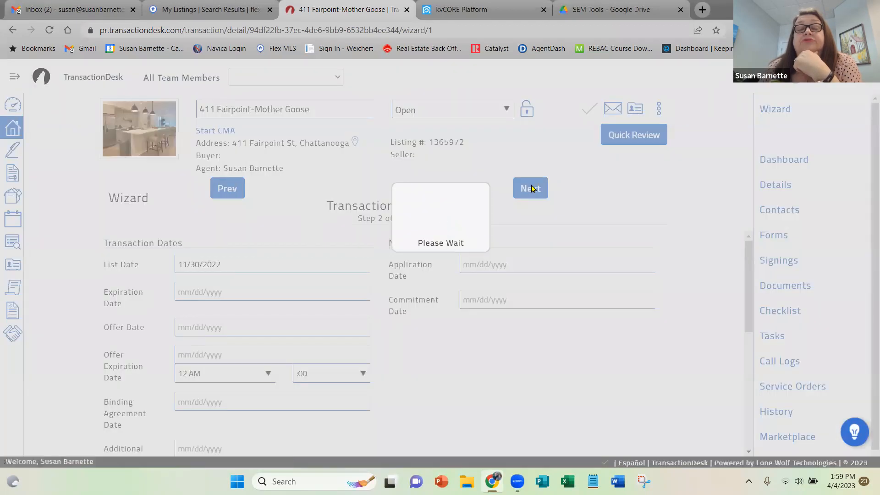
click(531, 188)
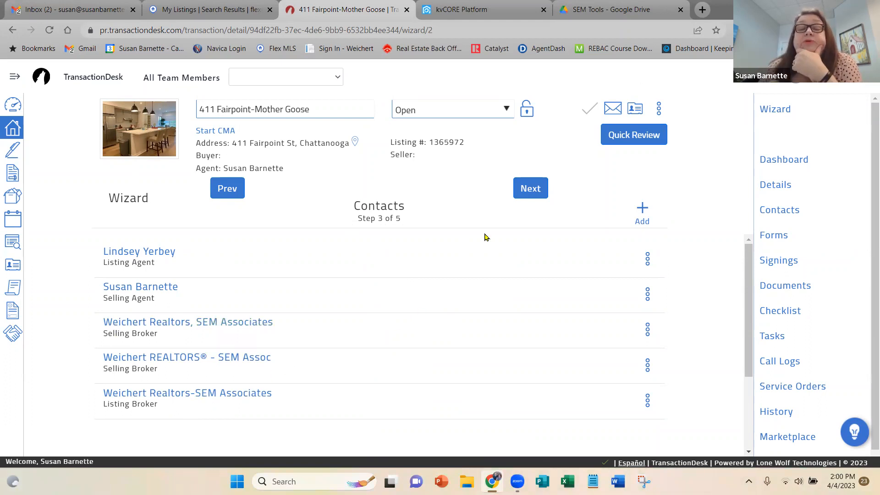
click(534, 187)
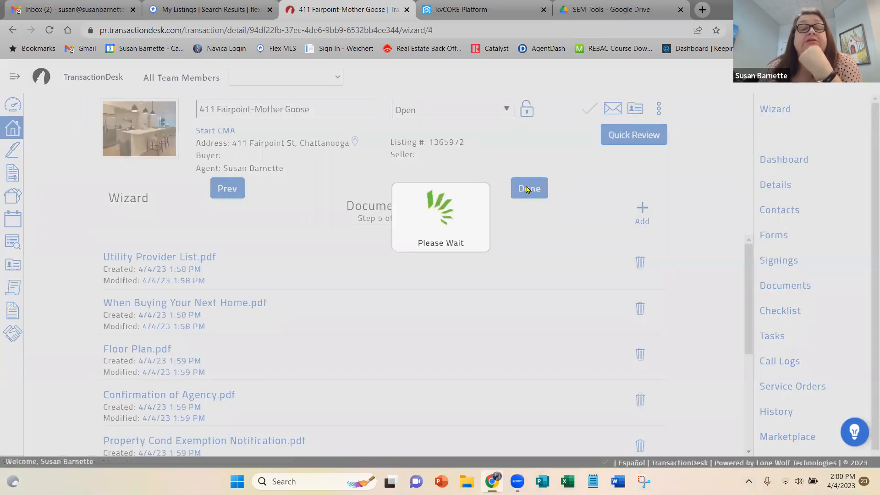
scroll(501, 311, down, 3)
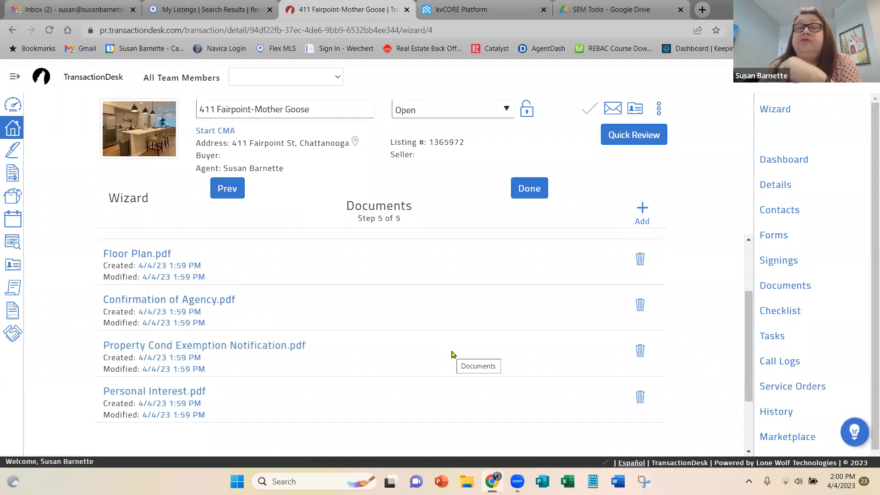
Finish the transaction wizard from the Documents step and return to the agent dashboard.
scroll(451, 354, up, 2)
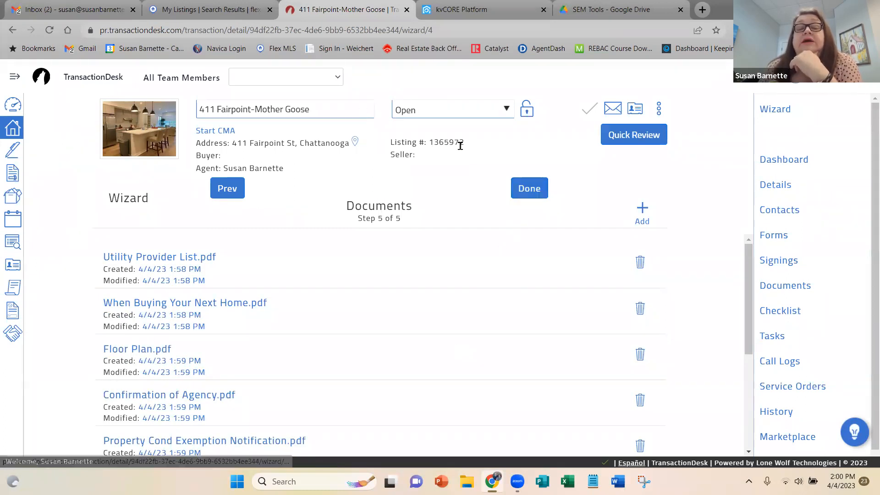
click(529, 189)
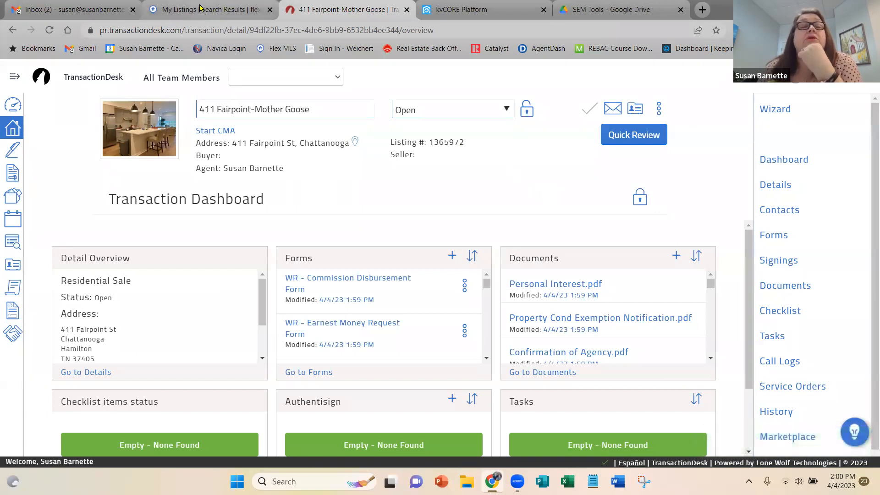
mouse_move(200, 6)
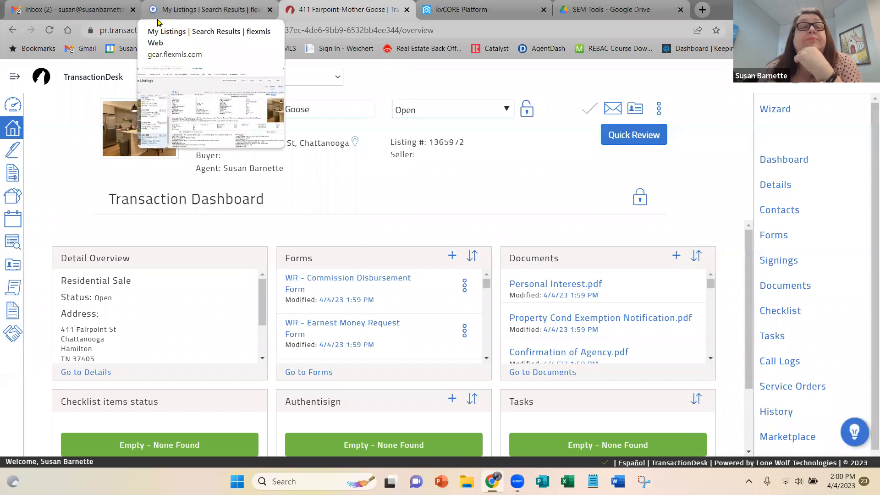
click(8, 102)
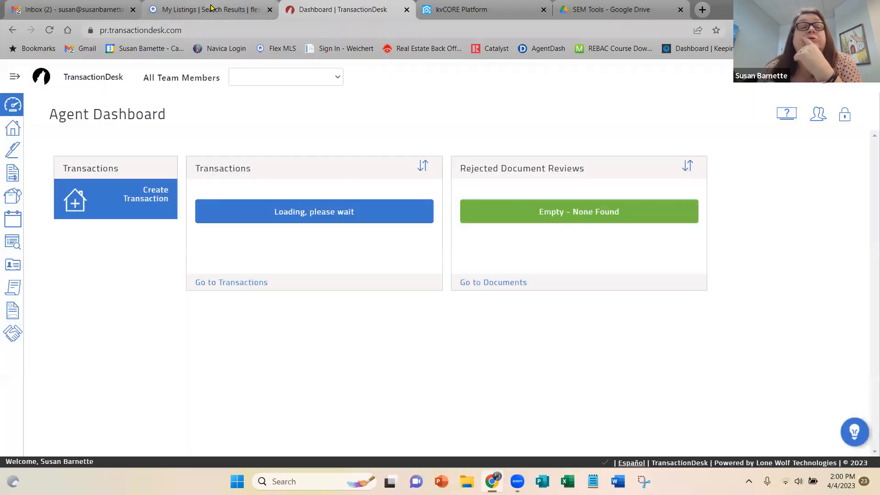
mouse_move(212, 7)
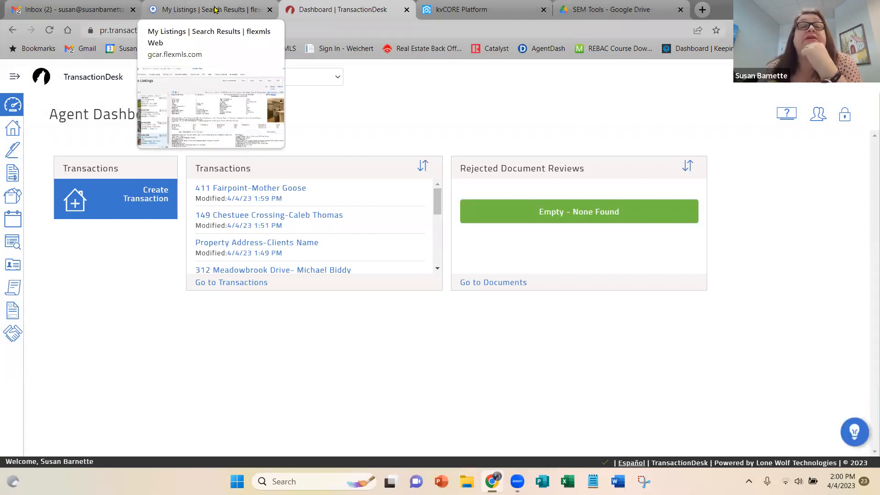
Switch to Flexmls and open the TransactionDesk transaction linked to the $494,000 condominium listing.
click(214, 9)
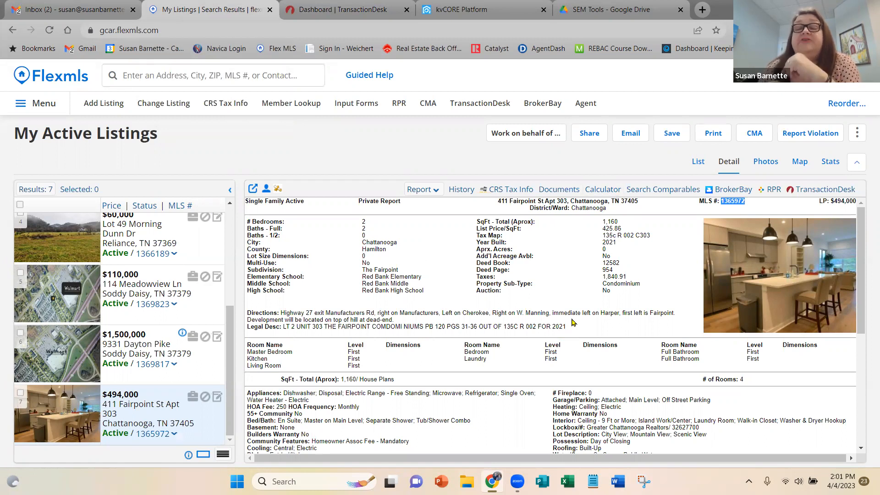
click(278, 189)
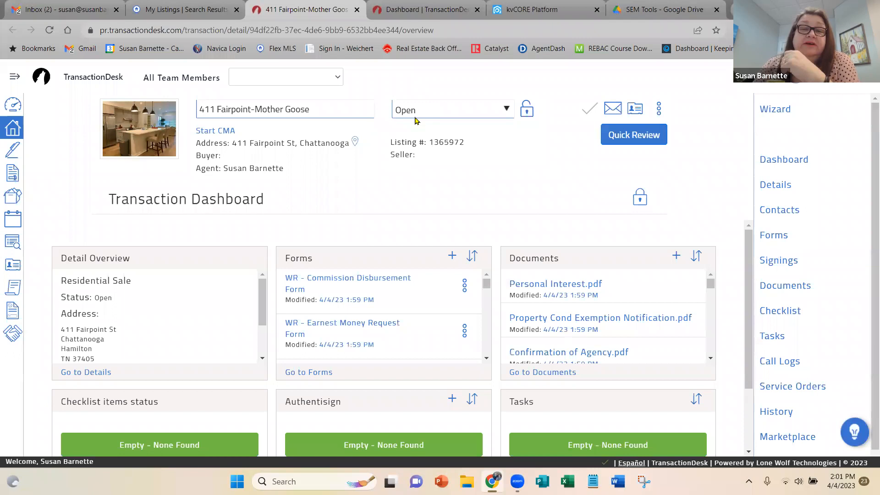
Log out of TransactionDesk from both the dashboard and the transaction page, closing each page.
click(439, 10)
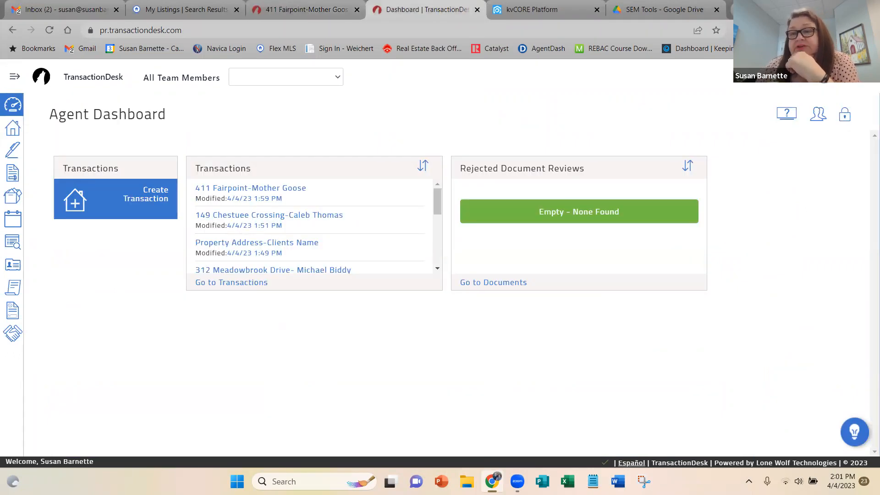
click(817, 114)
click(786, 128)
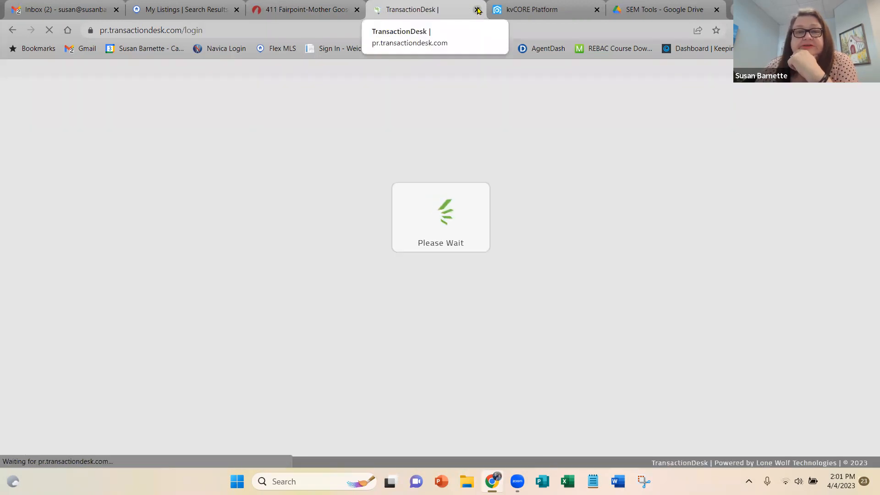
click(477, 10)
click(297, 13)
click(823, 92)
click(757, 126)
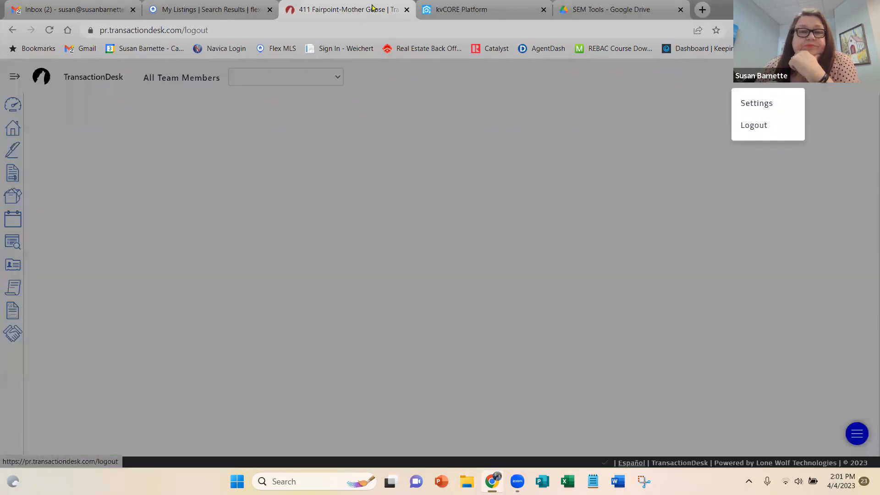
click(578, 149)
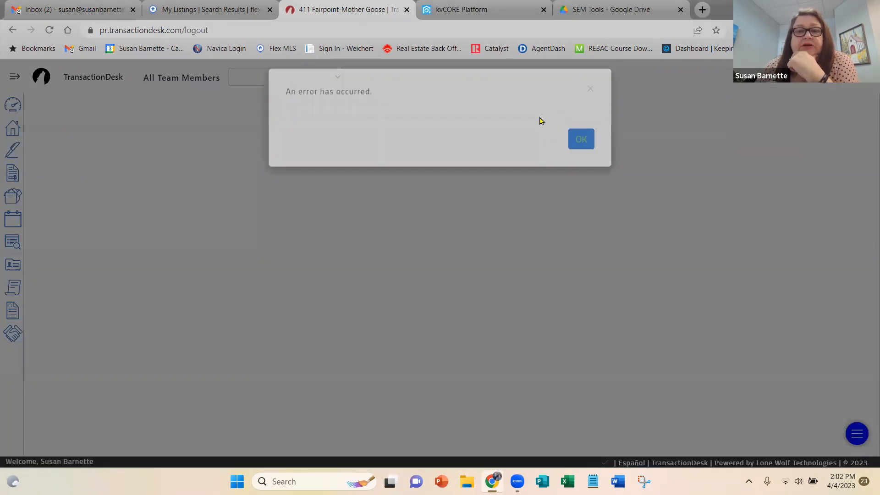
click(406, 10)
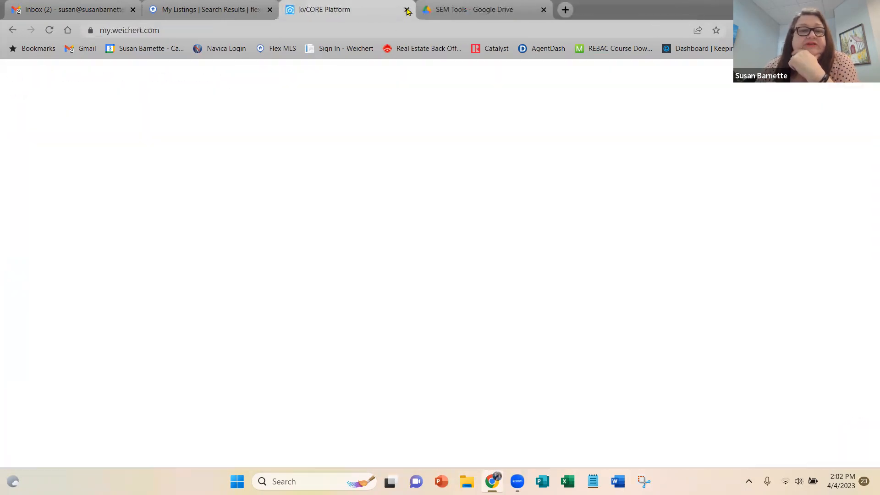
Return to Flexmls, reopen the condominium listing's linked transaction in TransactionDesk, and go to its agent dashboard.
click(219, 9)
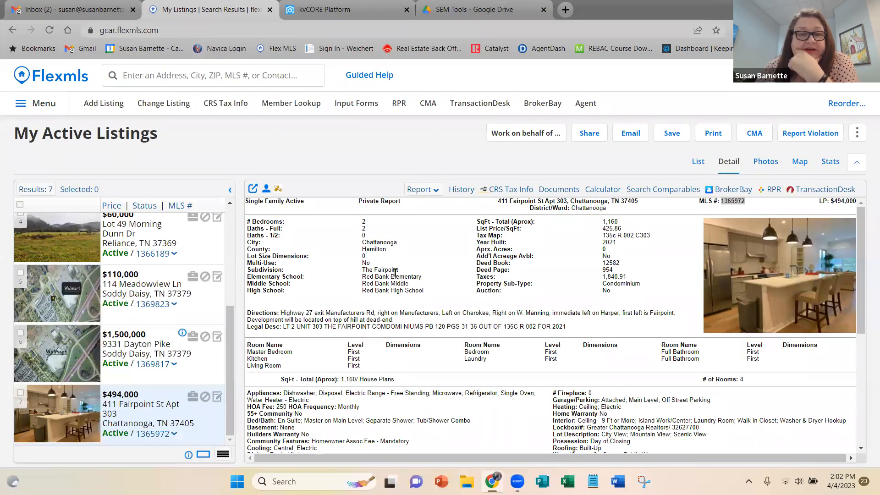
click(278, 192)
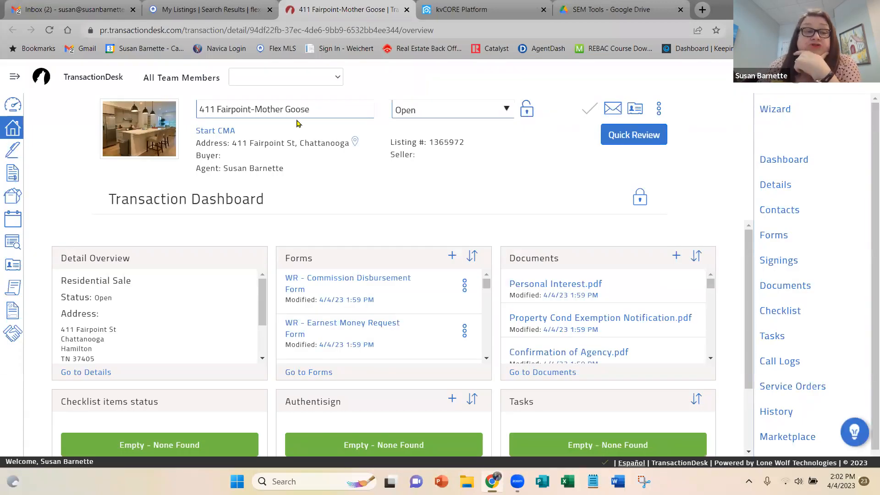
click(12, 105)
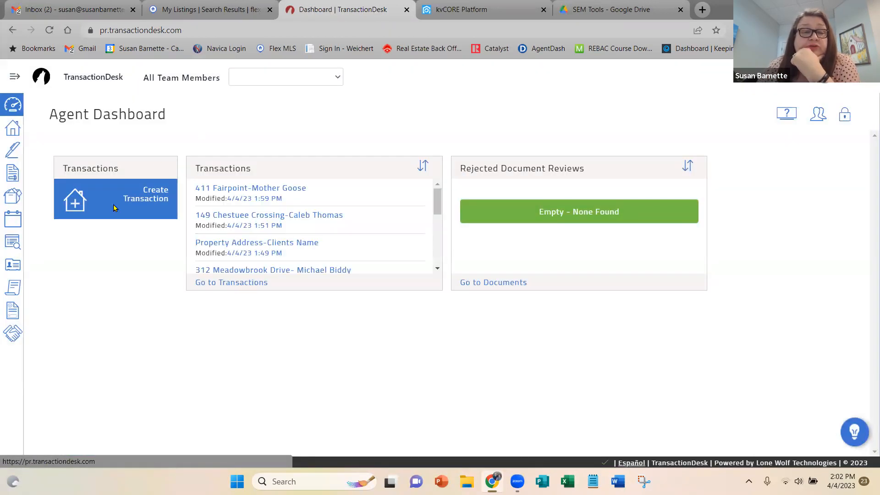
Look over the blank transaction creation form, close it, and check the condominium listing in Flexmls before returning to TransactionDesk.
click(151, 191)
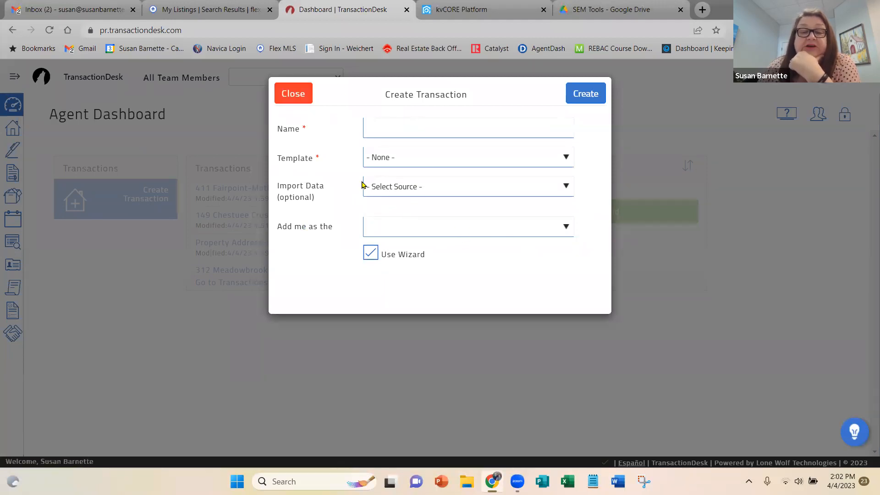
click(299, 97)
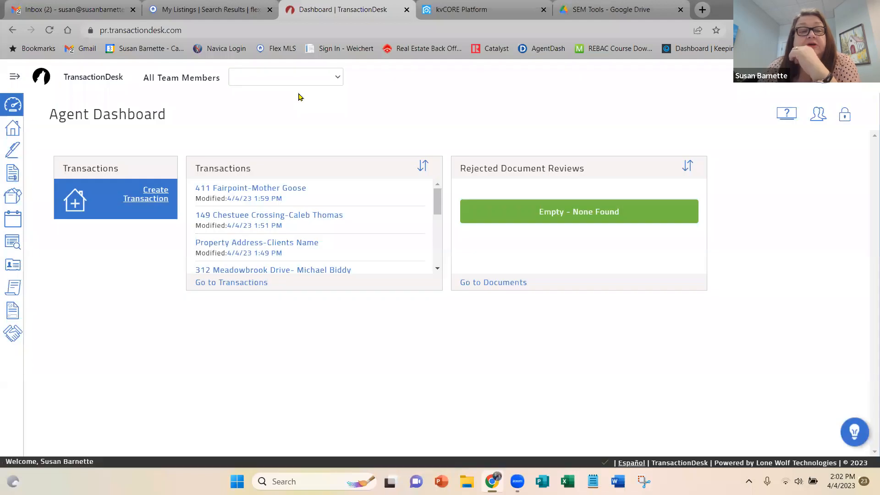
click(214, 11)
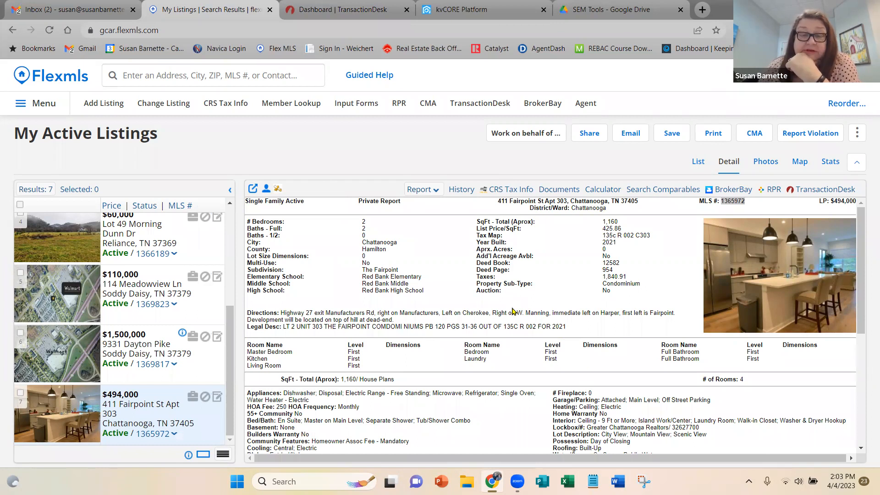
click(338, 8)
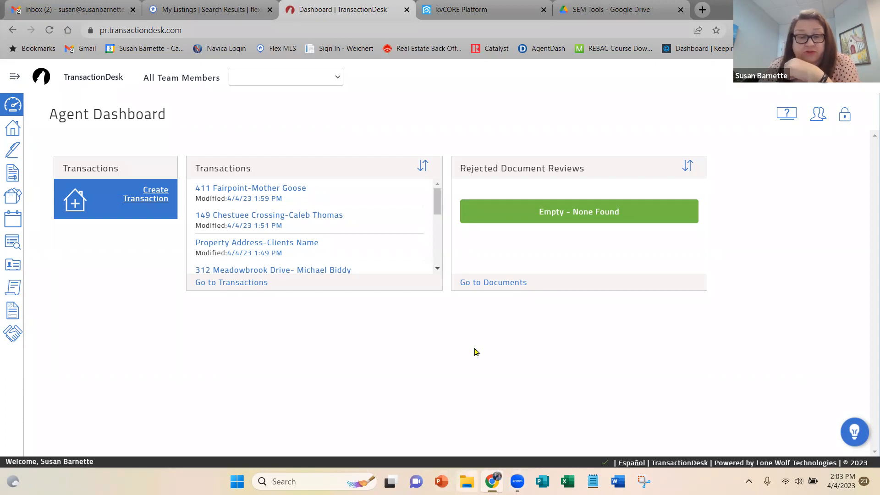
Switch to File Explorer and open the recent April 2023 PDF calendar.
key(super+e)
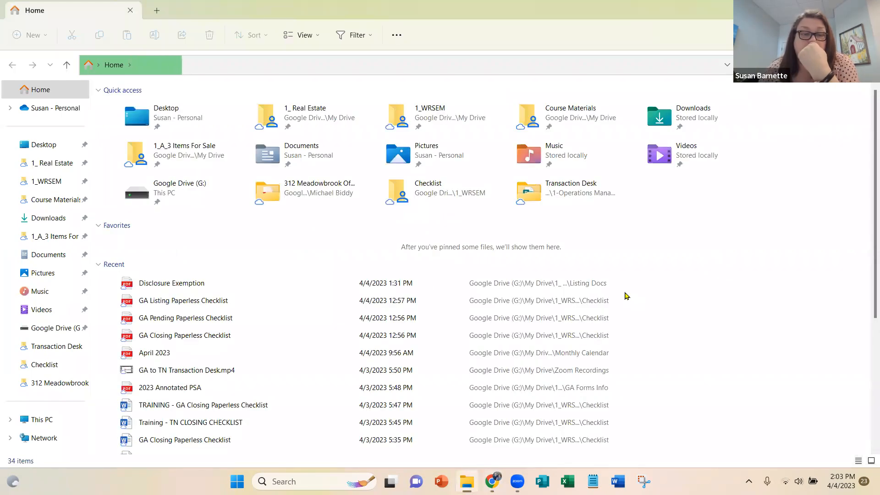
double_click(162, 356)
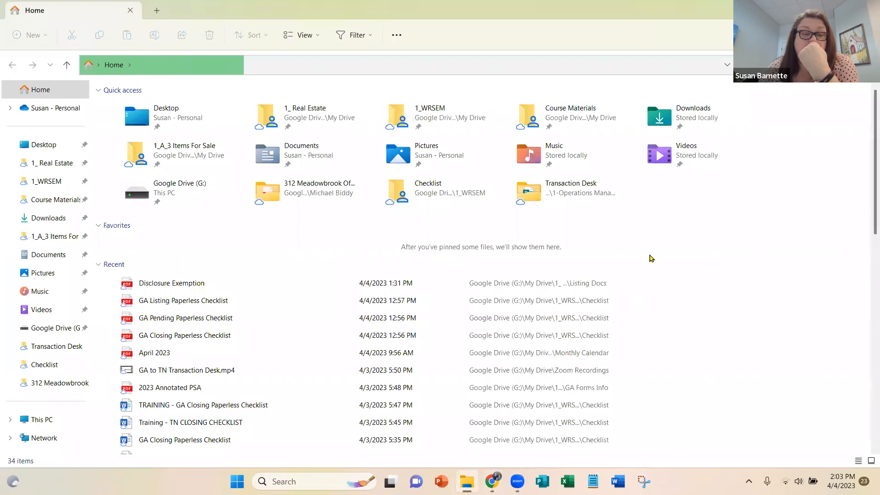